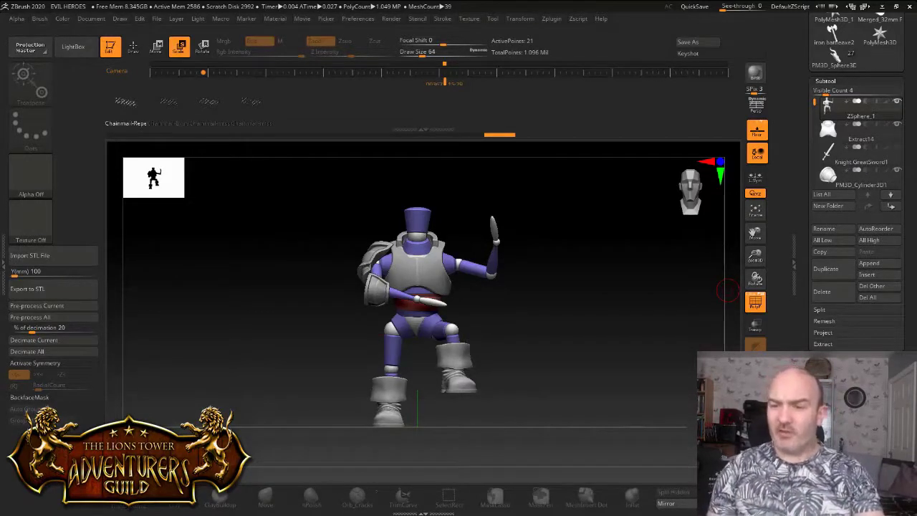
Step: Show the hidden PM3D_Cylinder3D1_1 subtool and make it the active subtool
drag(814, 102, 815, 145)
mouse_move(830, 154)
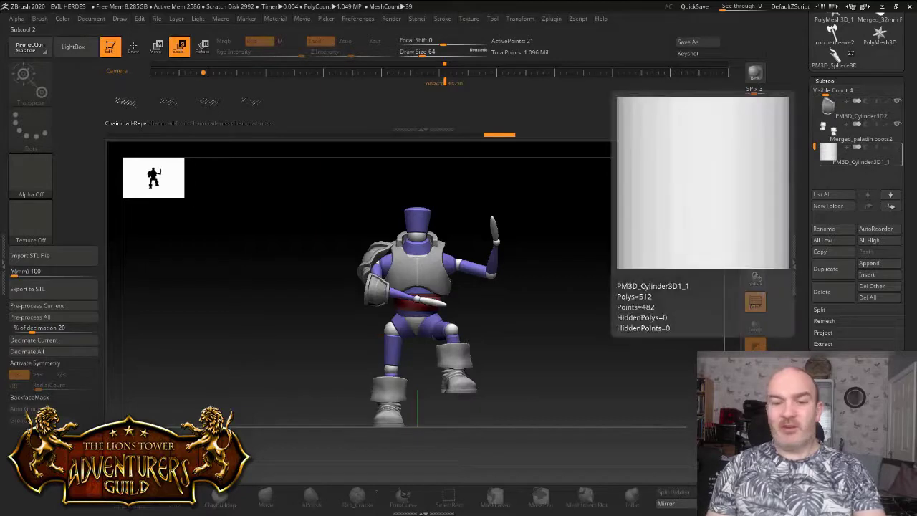
mouse_move(545, 301)
mouse_down()
mouse_move(434, 303)
mouse_move(607, 306)
mouse_move(551, 305)
mouse_up()
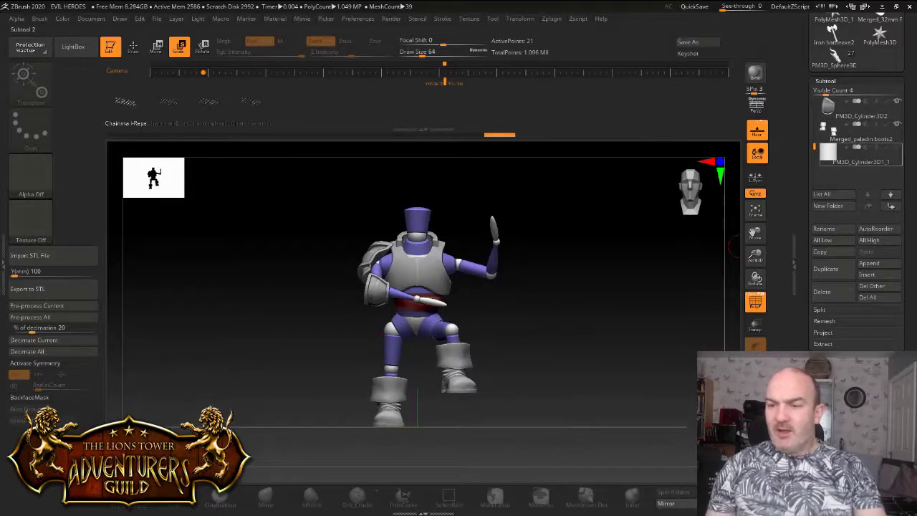
click(897, 147)
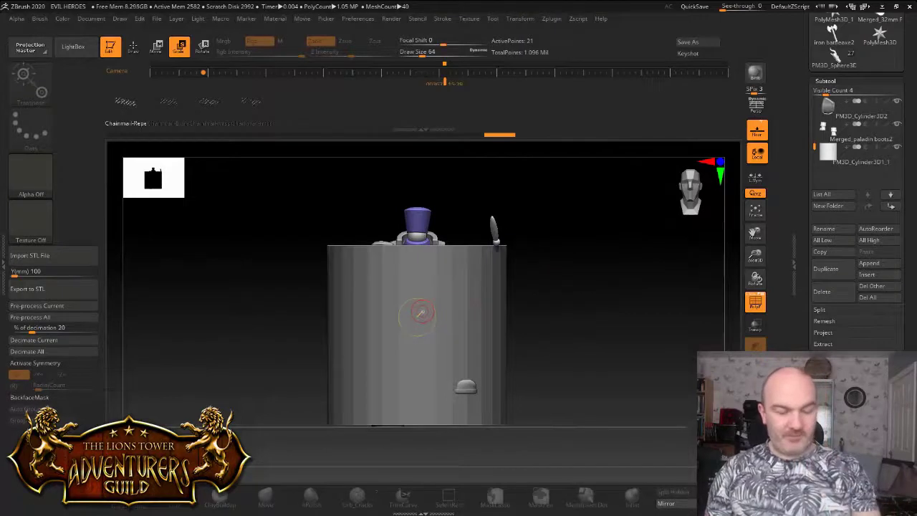
click(418, 301)
click(860, 154)
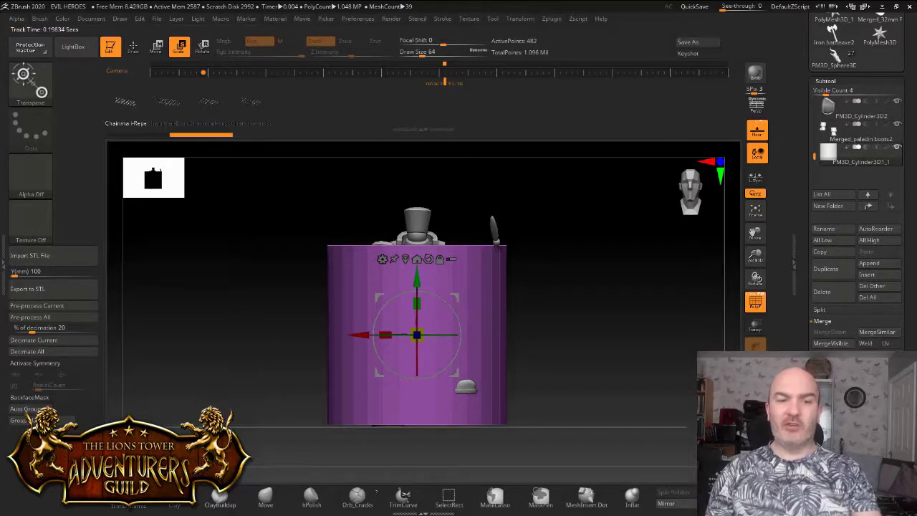
Step: Draw a band of chainmail across the front of the cylinder with the chainmail insert brush at draw size 172
key(q)
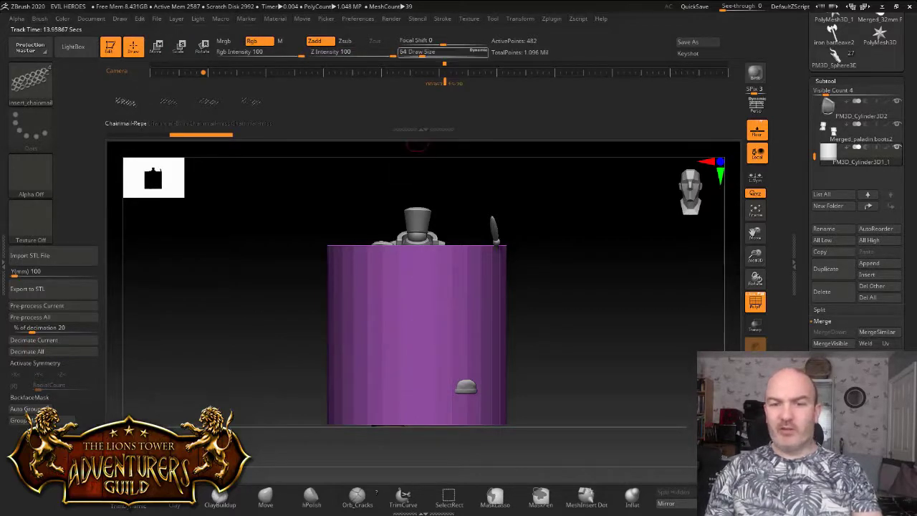
click(435, 52)
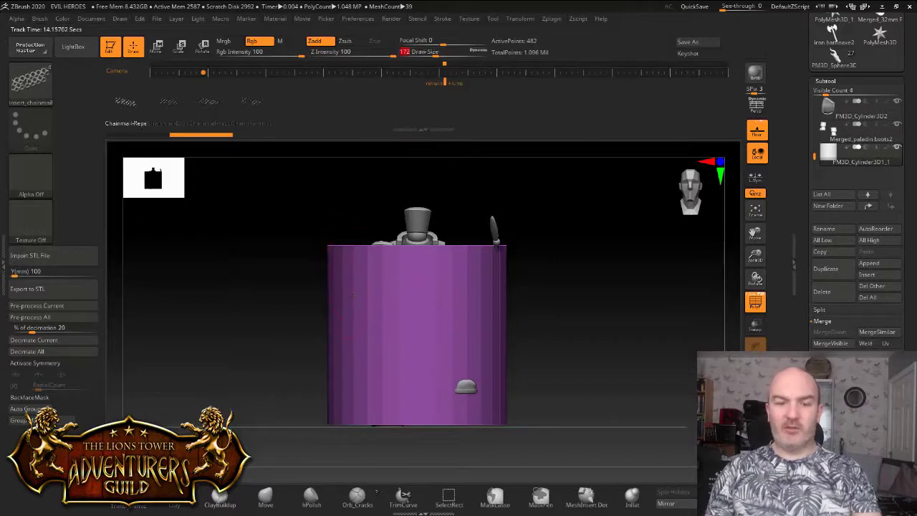
drag(351, 308, 494, 308)
mouse_move(587, 310)
mouse_down()
mouse_move(519, 310)
mouse_move(603, 312)
mouse_move(584, 309)
mouse_up()
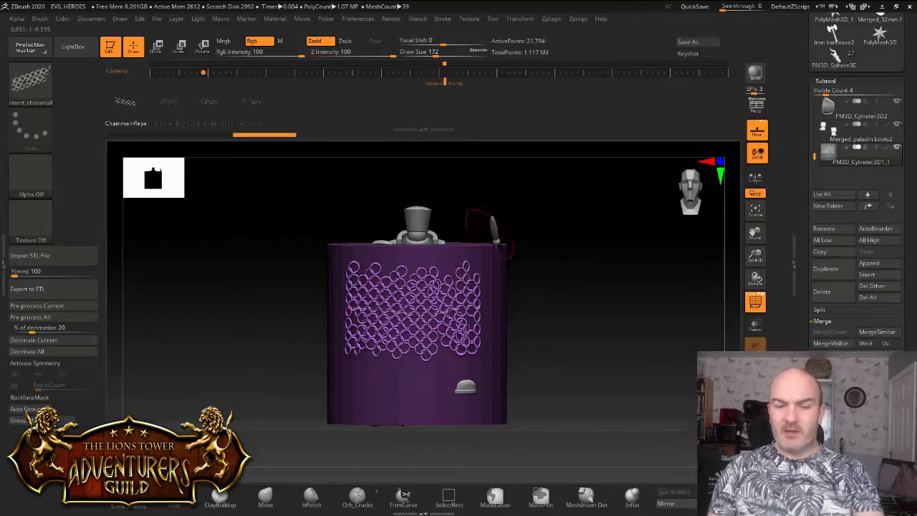
Step: Undo the chainmail drawn on the cylinder
key([)
key([)
key([)
key([)
key([)
key([)
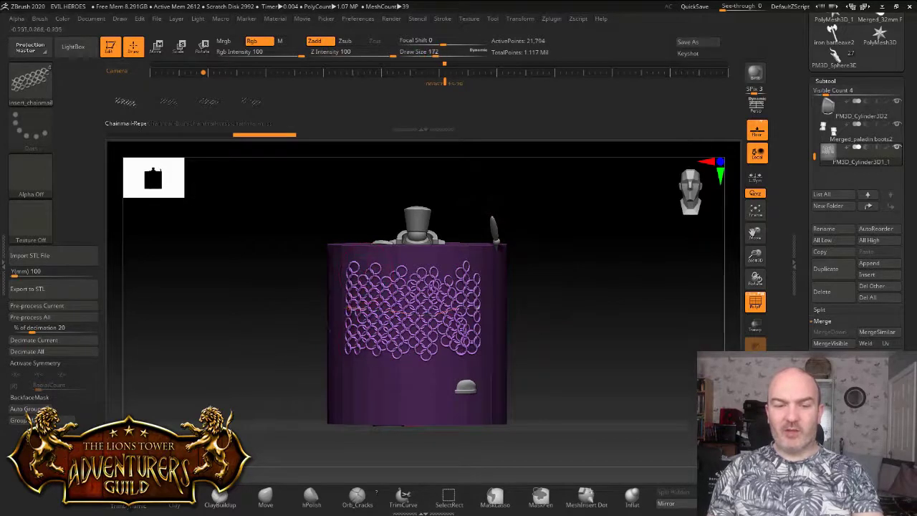
key(bracketright)
key(bracketright)
key(bracketright)
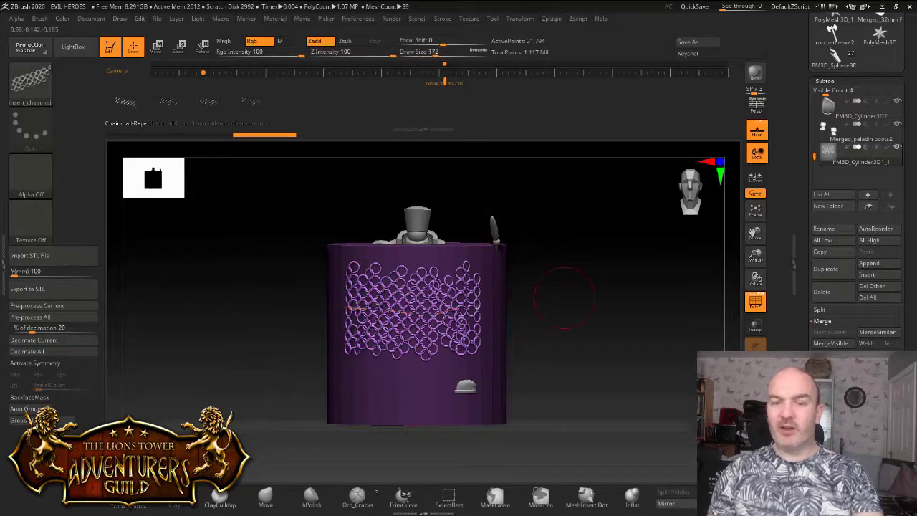
key(bracketleft)
key(bracketleft)
key(bracketleft)
key(bracketright)
key(bracketright)
key(bracketright)
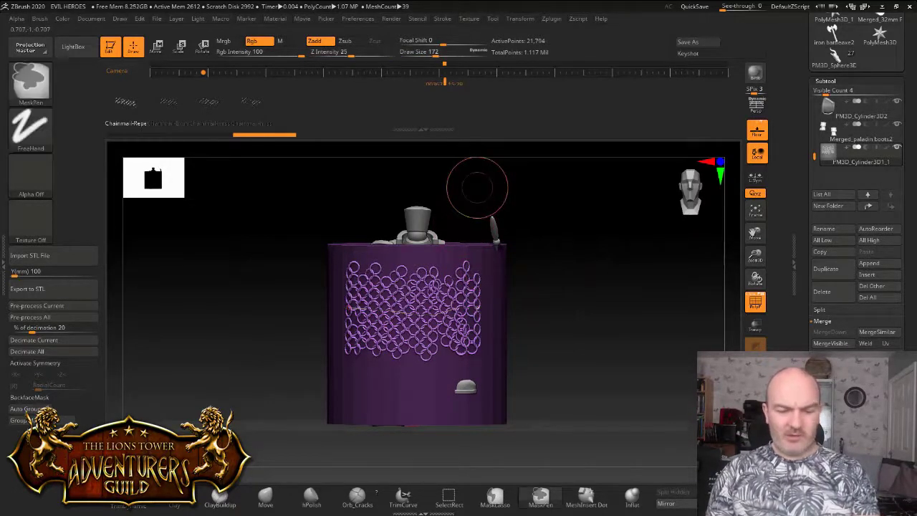
key(ctrl+z)
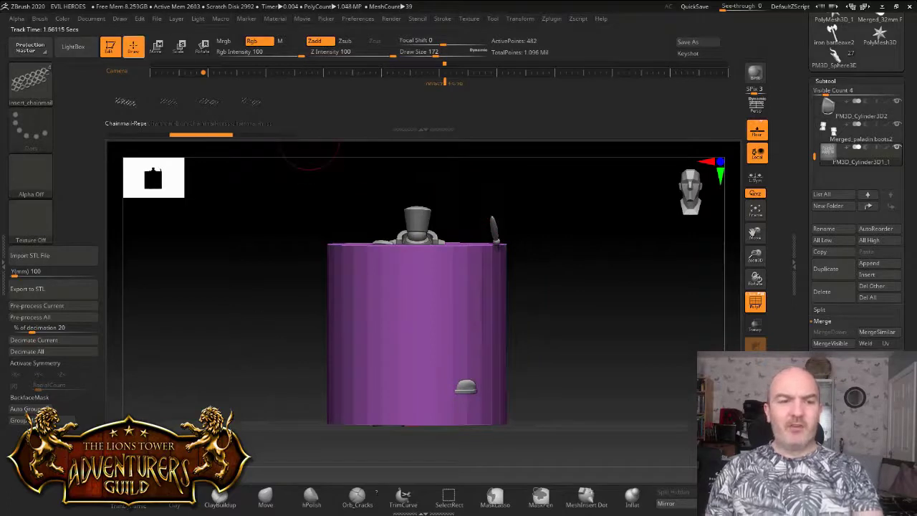
Step: Scale the cylinder down to roughly a quarter of its size and move it beside the figure, below the raised forearm
click(180, 46)
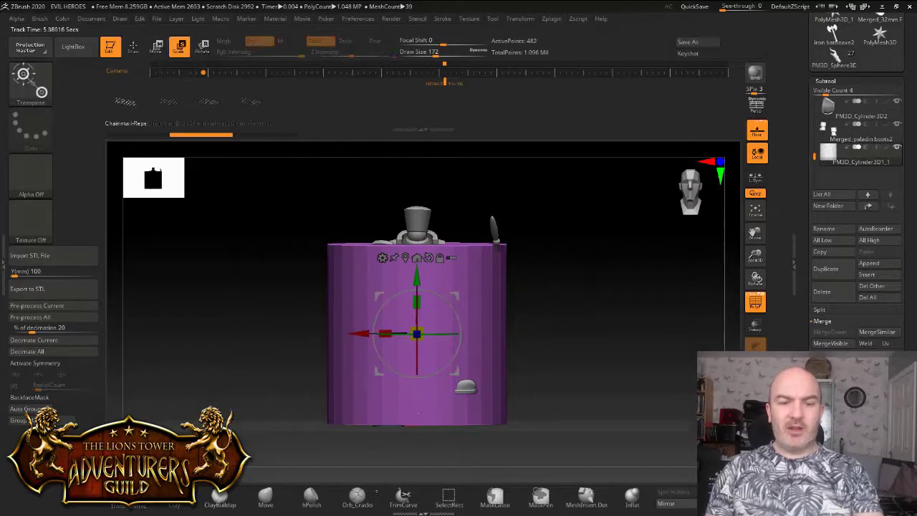
drag(417, 334, 382, 360)
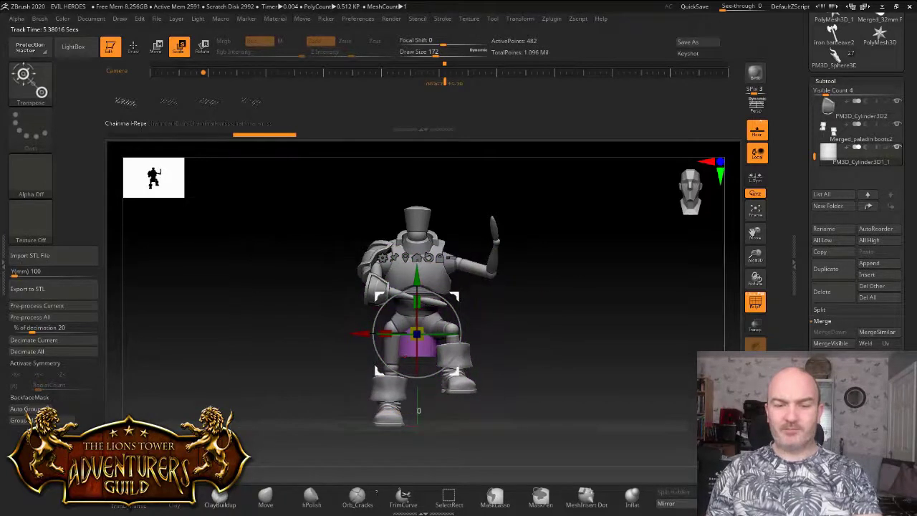
drag(381, 296, 444, 270)
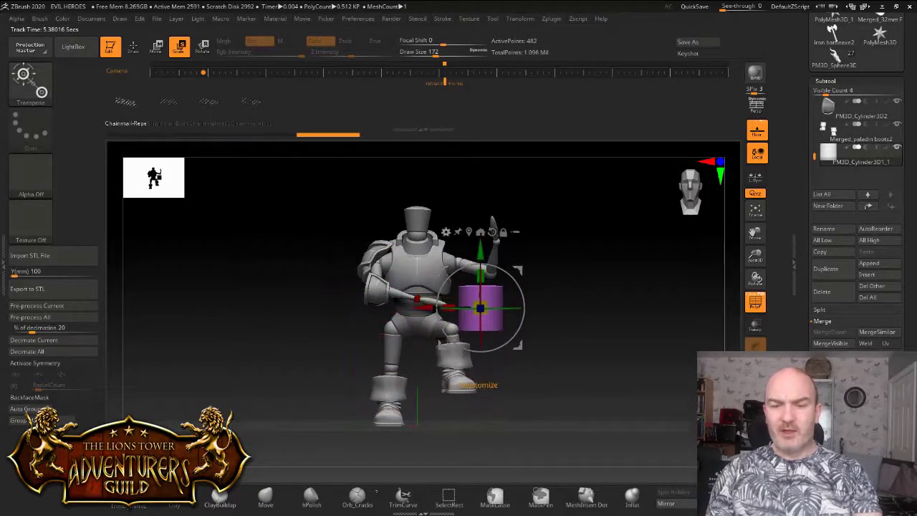
Step: Apply the Taper deformer to the cylinder and narrow its upper end
click(445, 231)
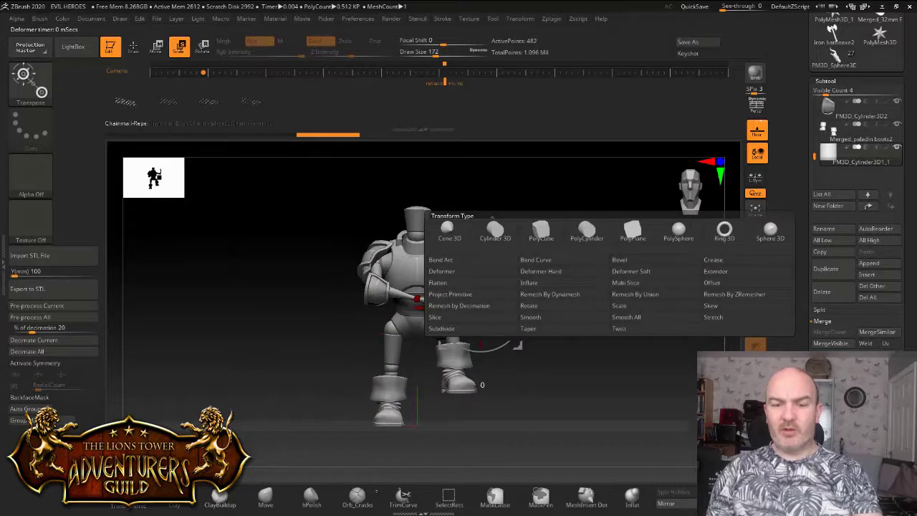
click(530, 328)
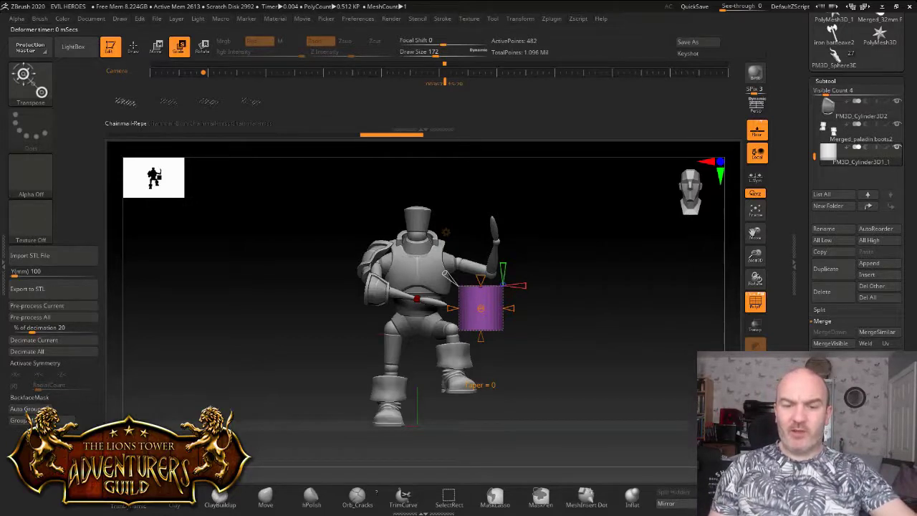
drag(559, 308, 559, 318)
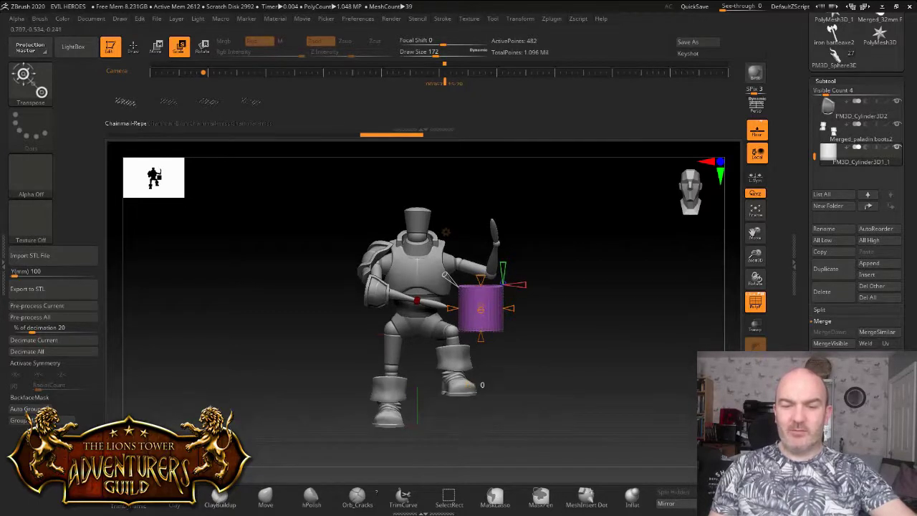
drag(481, 280, 481, 277)
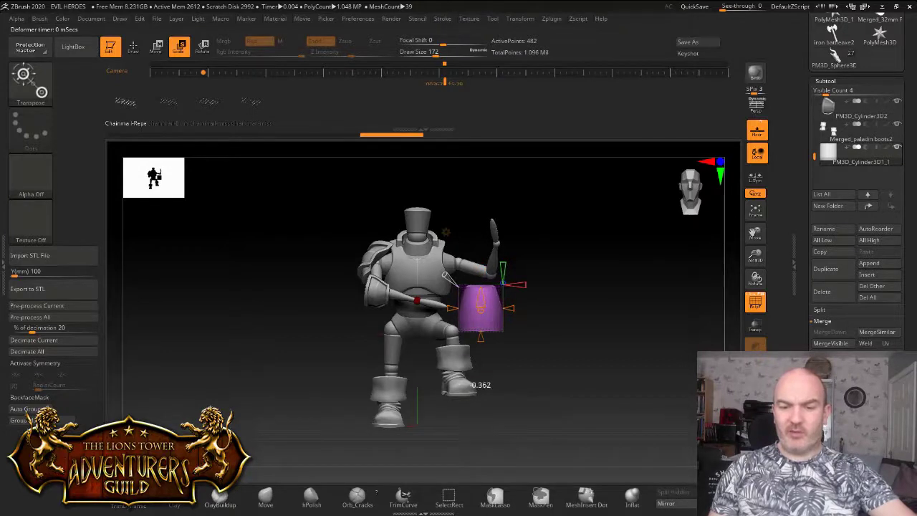
Step: Adjust the taper's curve so the cylinder's bulging sides run straight from the narrow top to the wide base
drag(566, 387, 484, 387)
alt+drag(566, 387, 609, 415)
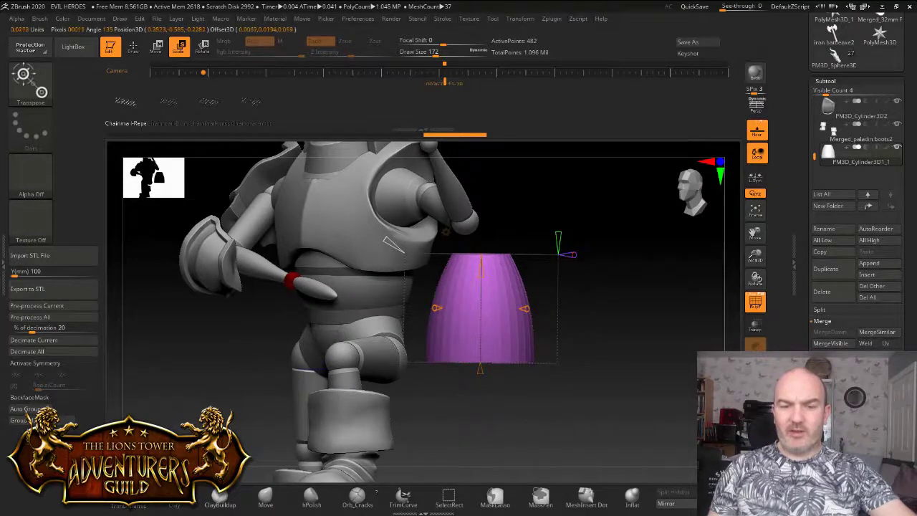
drag(387, 240, 410, 258)
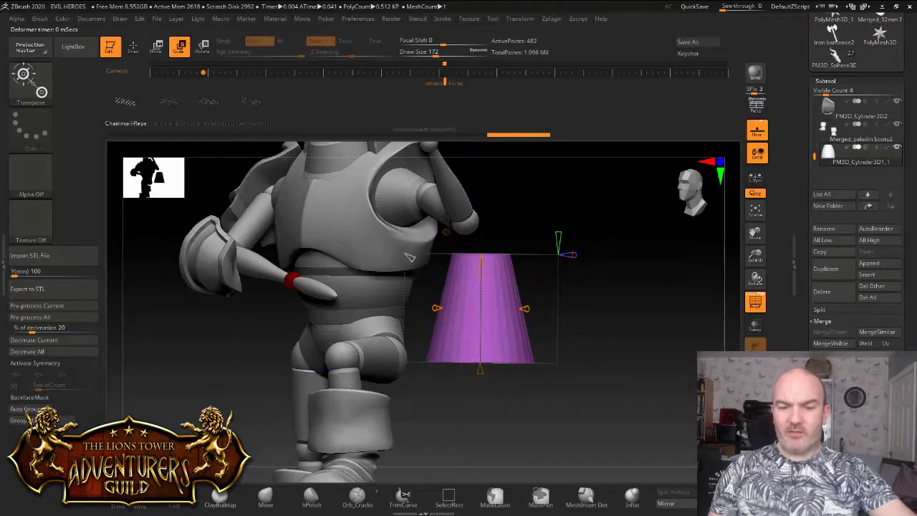
mouse_move(609, 308)
mouse_down()
mouse_move(655, 309)
mouse_move(616, 308)
mouse_up()
drag(410, 256, 431, 258)
mouse_move(609, 308)
mouse_down()
mouse_move(566, 351)
mouse_move(609, 308)
mouse_up()
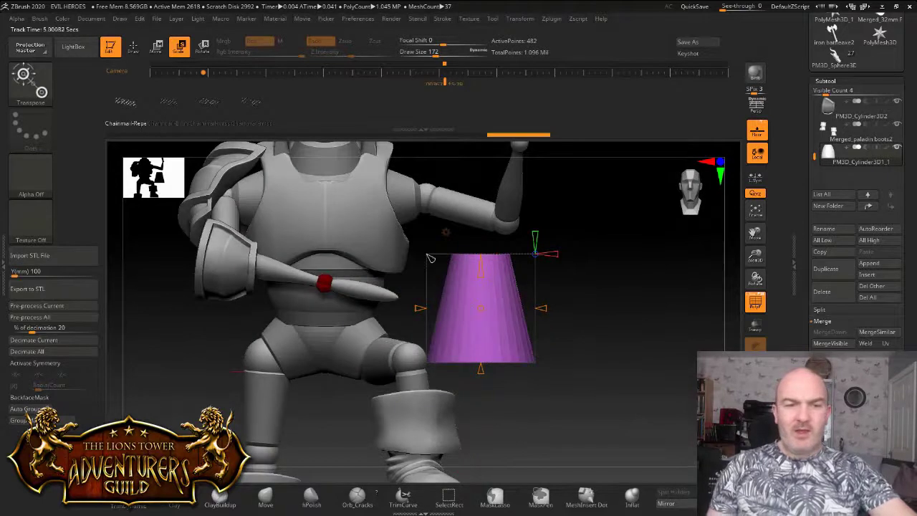
Step: Leave the Taper deformer and return the tapered cylinder to Gizmo 3D
key(w)
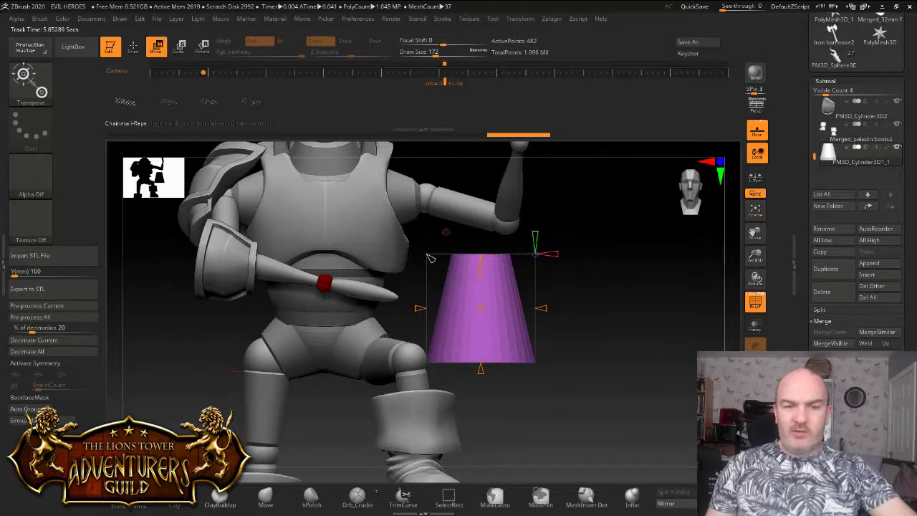
click(446, 231)
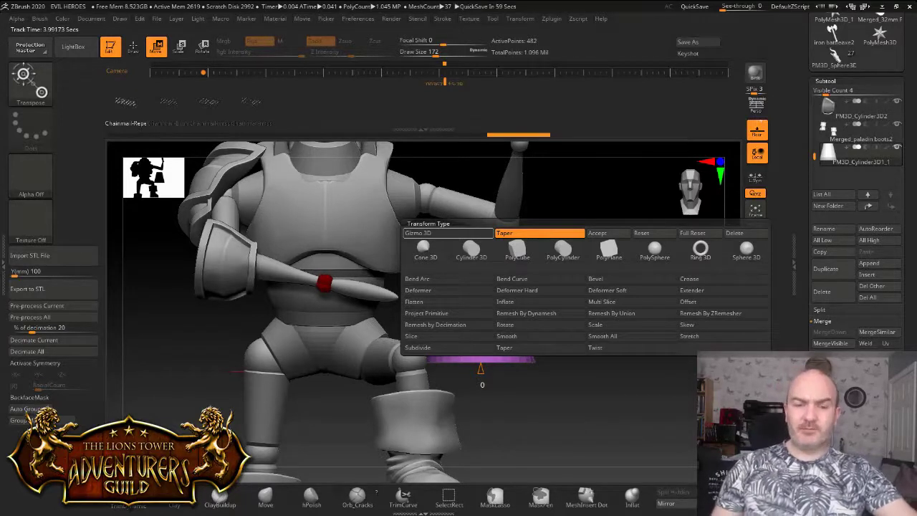
click(446, 232)
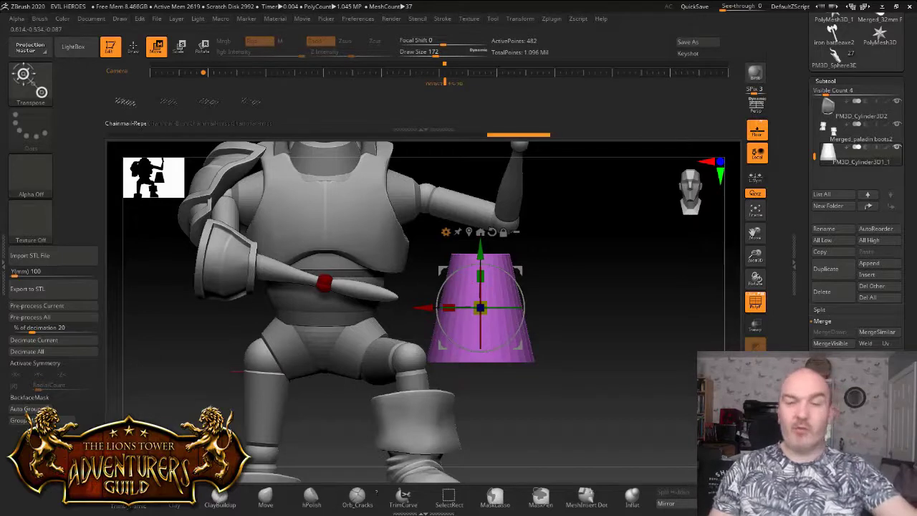
drag(909, 430, 909, 149)
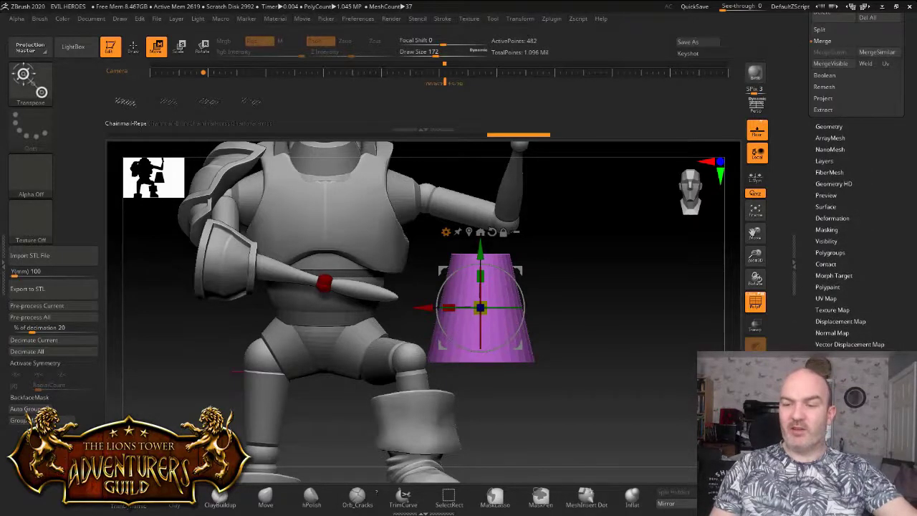
click(831, 218)
drag(909, 189, 870, 270)
key(ctrl+z)
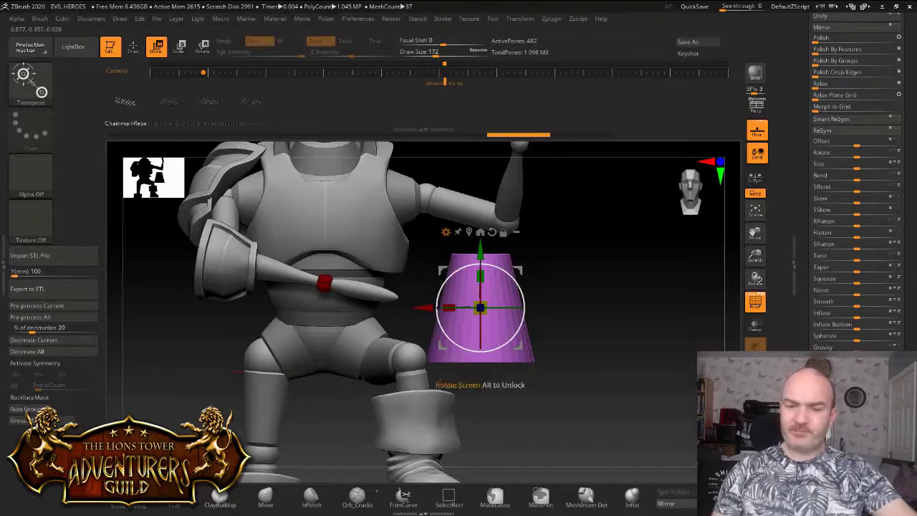
Step: Rotate and move the tapered cylinder over the raised arm's upper section, with the narrow end at the shoulder and the wide end at the elbow
drag(515, 334, 475, 170)
drag(573, 237, 451, 230)
drag(477, 170, 457, 169)
drag(431, 222, 425, 222)
drag(755, 256, 756, 272)
drag(755, 233, 732, 335)
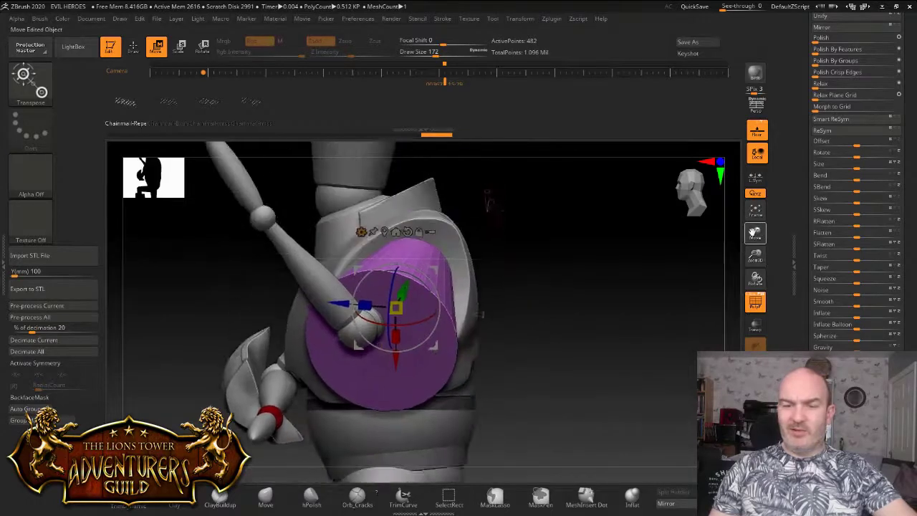
drag(493, 205, 473, 215)
drag(516, 244, 638, 265)
drag(720, 281, 715, 281)
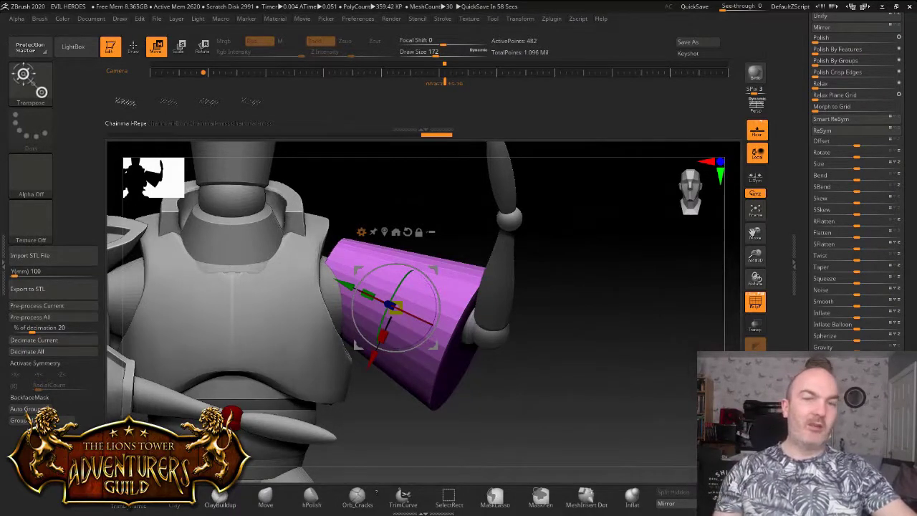
Step: Pull the sleeve's narrow end up and into the breastplate's shoulder opening with the Move brush
drag(645, 286, 539, 410)
click(265, 495)
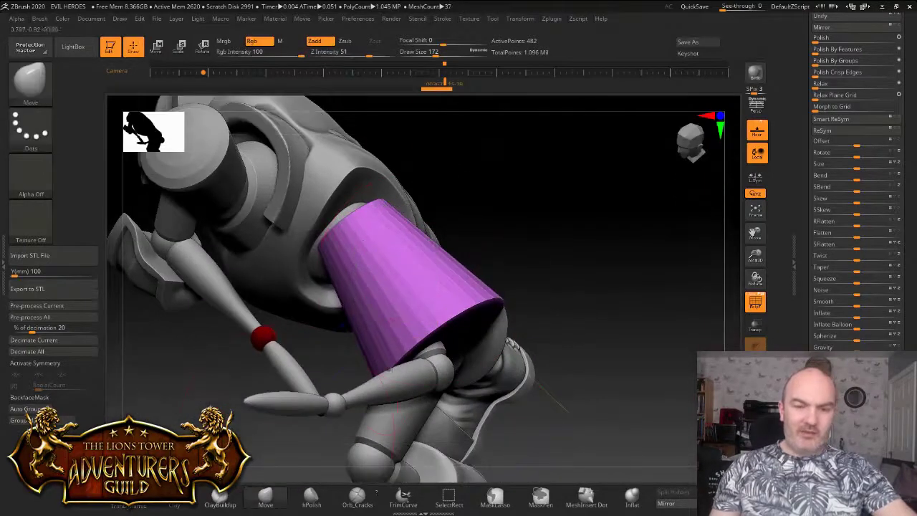
drag(435, 143, 445, 163)
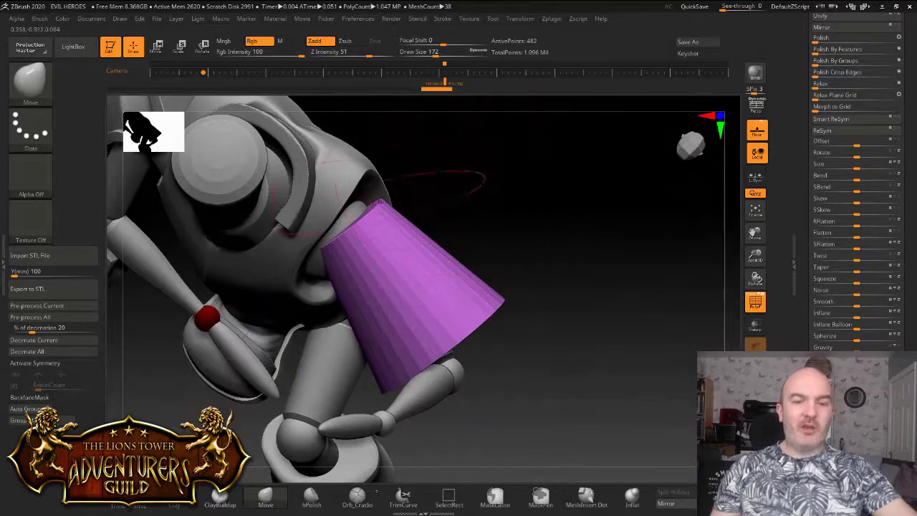
drag(369, 224, 356, 205)
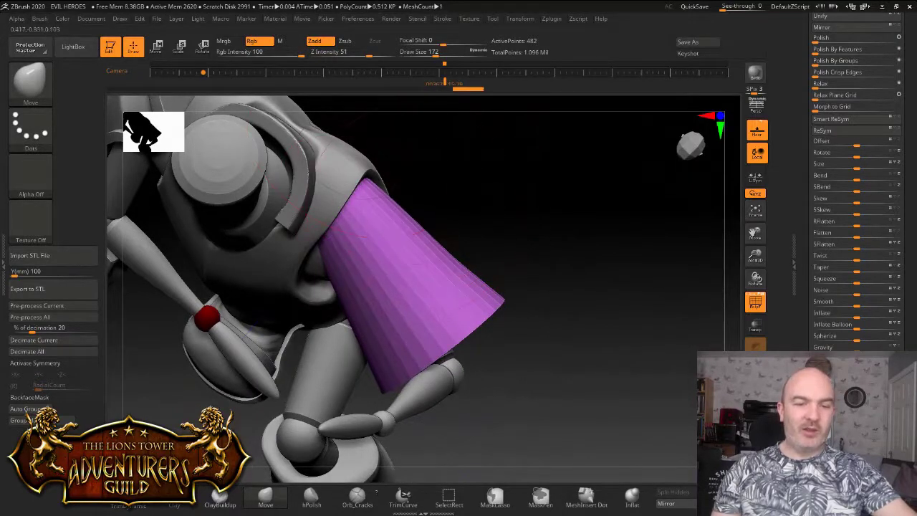
drag(341, 278, 314, 265)
Step: Tuck the sleeve's shoulder end further into the breastplate's armhole and adjust its upper edge with the Move brush
drag(504, 257, 522, 165)
mouse_move(534, 267)
mouse_down()
mouse_move(512, 267)
mouse_move(538, 229)
mouse_move(534, 179)
mouse_up()
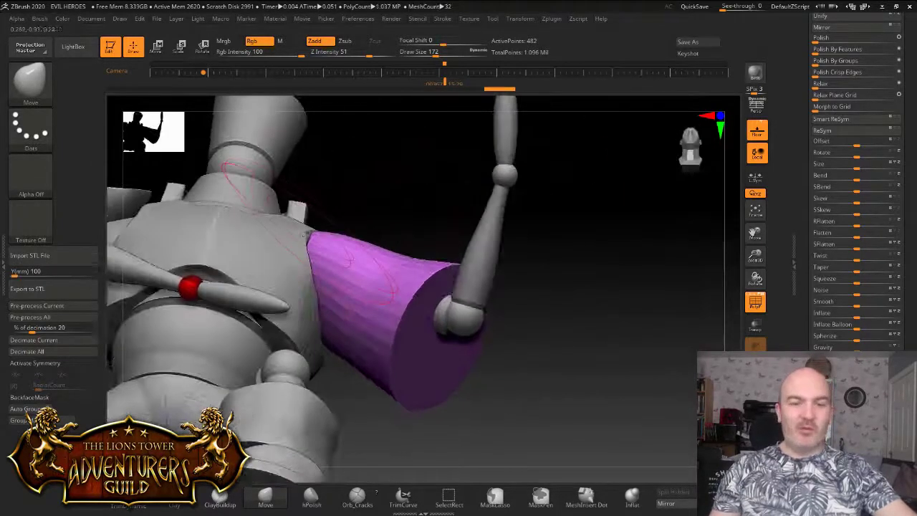
drag(380, 243, 369, 258)
mouse_move(538, 244)
mouse_down()
mouse_move(451, 232)
mouse_move(520, 261)
mouse_move(512, 268)
mouse_up()
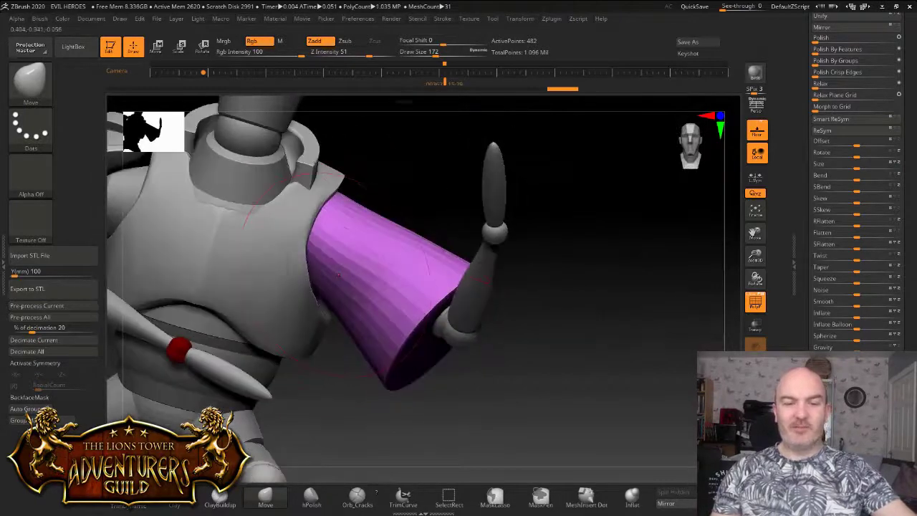
drag(337, 276, 287, 265)
drag(328, 308, 330, 321)
drag(407, 192, 358, 184)
drag(494, 204, 413, 215)
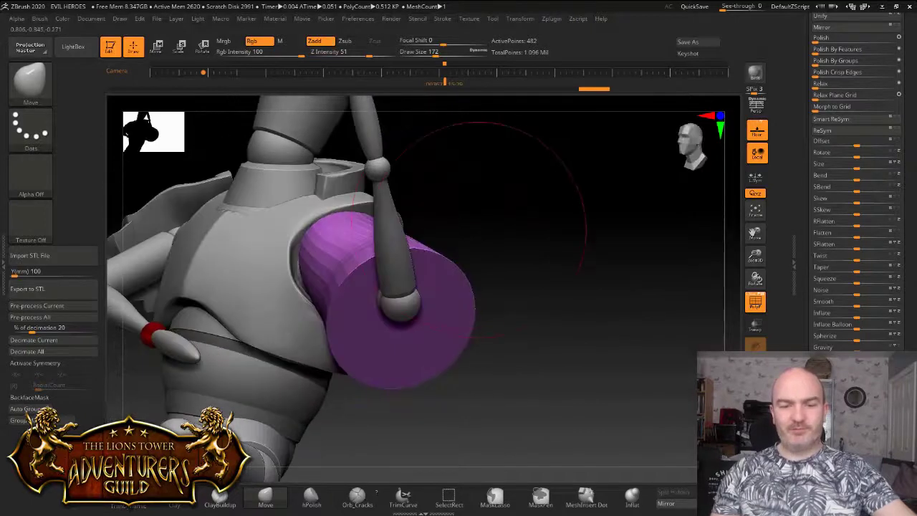
Step: Raise the back of the sleeve's shoulder end and push its side outward to curve the outline along the upper arm
drag(487, 230, 453, 316)
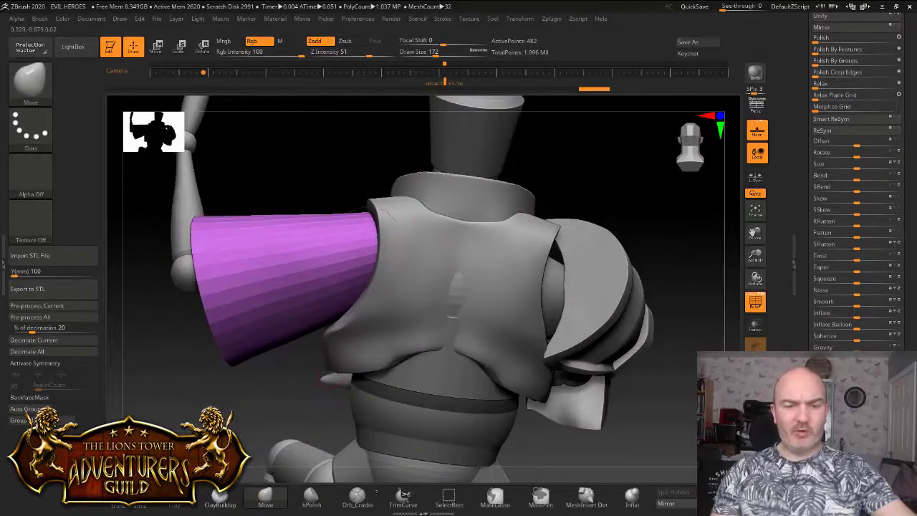
mouse_move(337, 240)
mouse_down()
mouse_move(325, 206)
mouse_move(352, 232)
mouse_move(304, 220)
mouse_move(326, 201)
mouse_up()
mouse_move(319, 166)
mouse_down()
mouse_move(487, 176)
mouse_move(520, 305)
mouse_up()
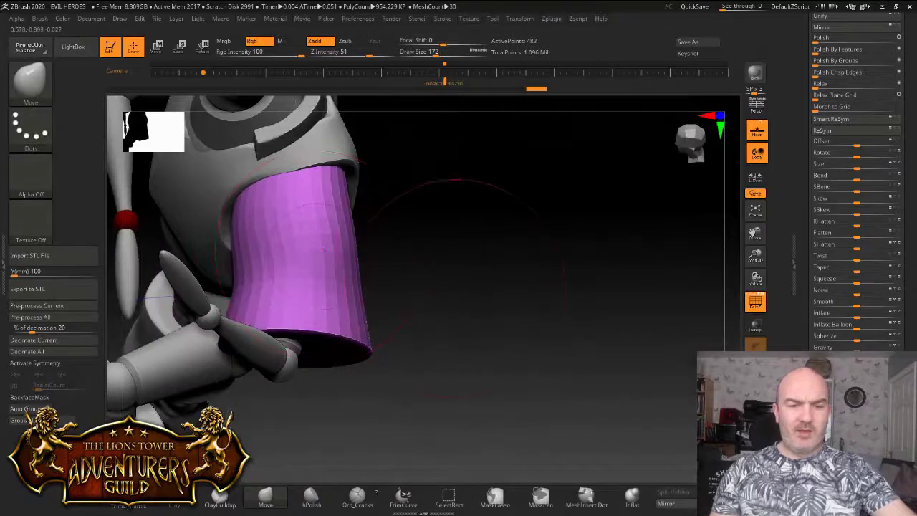
drag(461, 288, 444, 290)
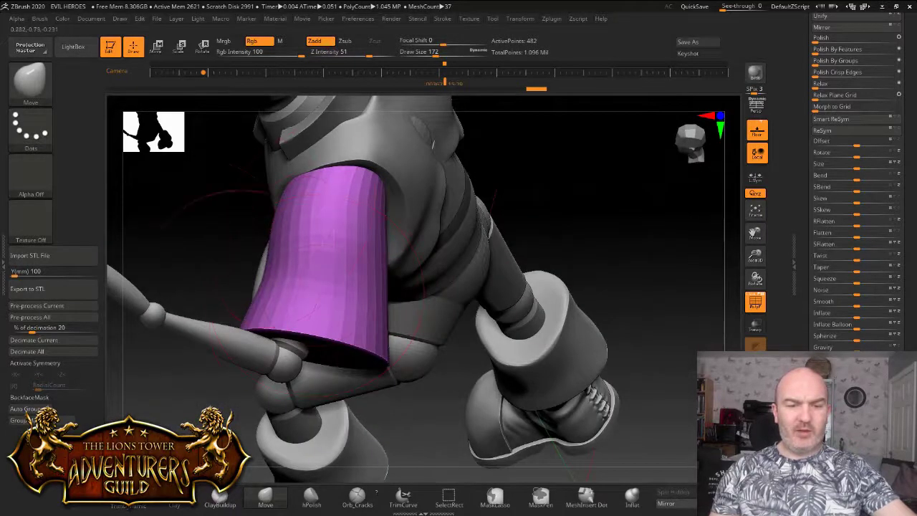
drag(265, 269, 245, 260)
drag(555, 215, 582, 172)
drag(264, 414, 249, 400)
drag(151, 308, 163, 312)
mouse_move(487, 287)
mouse_down()
mouse_move(437, 215)
mouse_move(466, 287)
mouse_move(502, 279)
mouse_move(516, 258)
mouse_up()
mouse_move(512, 368)
mouse_down()
mouse_move(552, 235)
mouse_move(482, 287)
mouse_move(476, 208)
mouse_move(494, 186)
mouse_move(430, 315)
mouse_move(488, 250)
mouse_move(545, 265)
mouse_move(480, 287)
mouse_move(459, 272)
mouse_up()
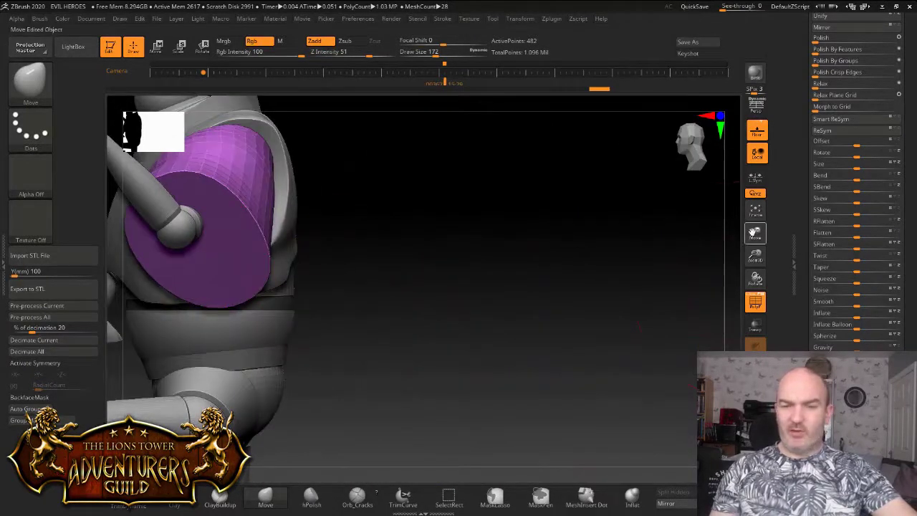
Step: Pull the rear edge of the sleeve's elbow opening inward and down to form a hanging oval cuff
drag(755, 234, 910, 247)
drag(439, 224, 420, 245)
drag(456, 280, 433, 306)
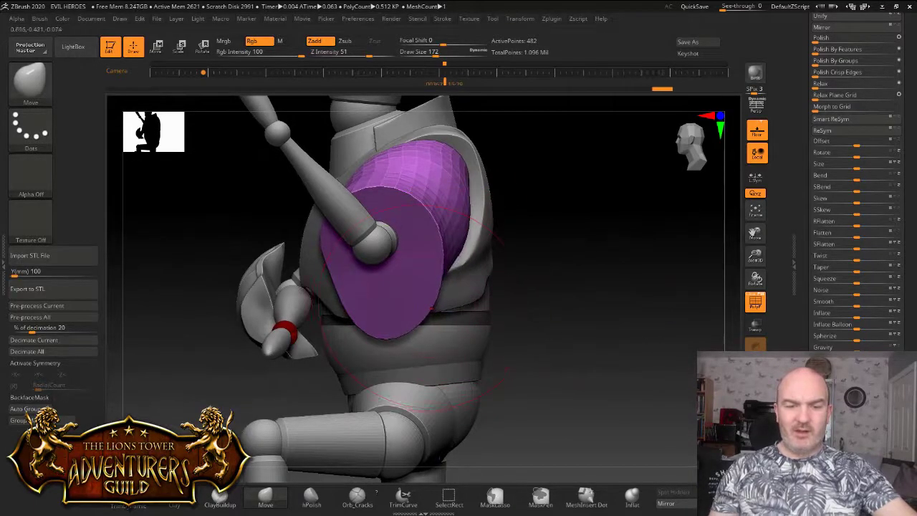
shift+drag(631, 248, 688, 248)
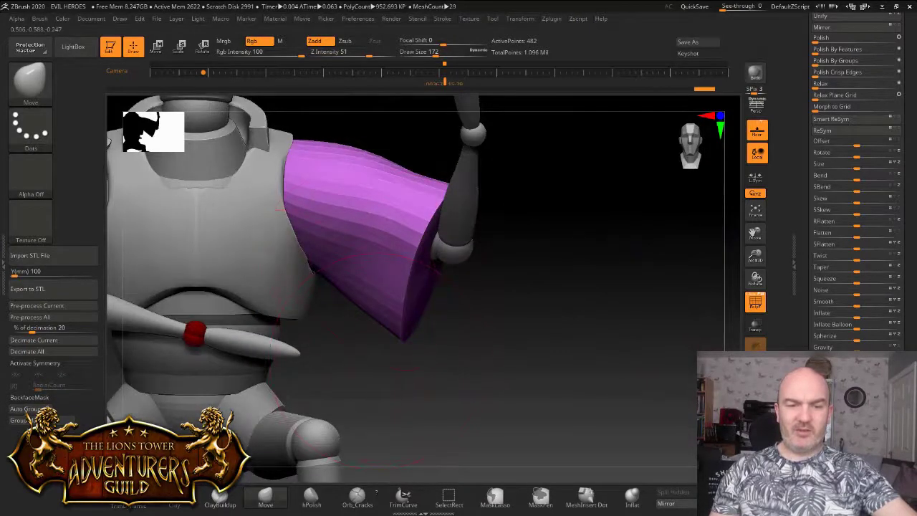
shift+drag(563, 290, 500, 297)
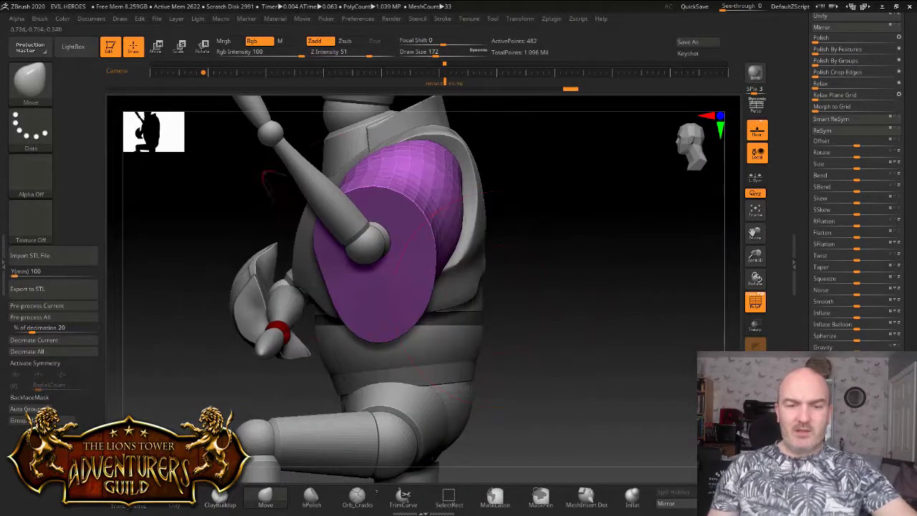
shift+drag(534, 262, 600, 257)
drag(755, 234, 820, 352)
drag(573, 276, 517, 299)
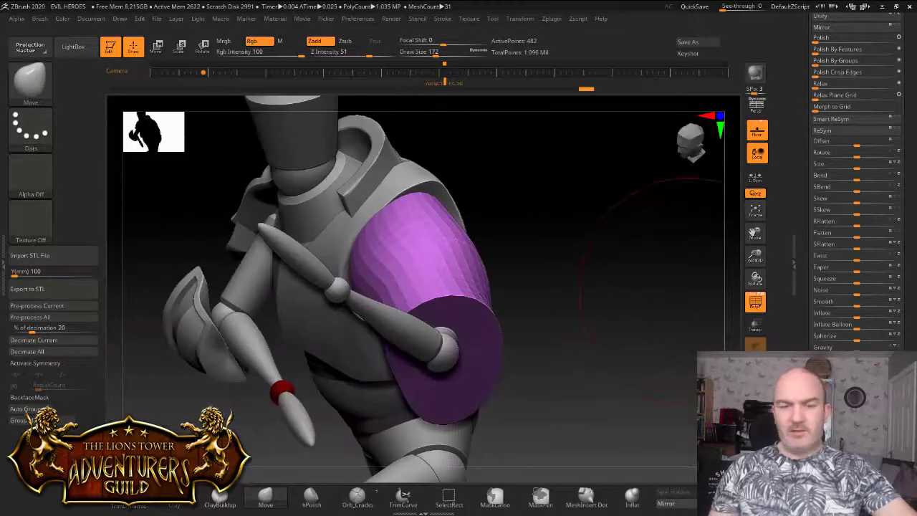
drag(556, 266, 582, 261)
drag(494, 248, 523, 294)
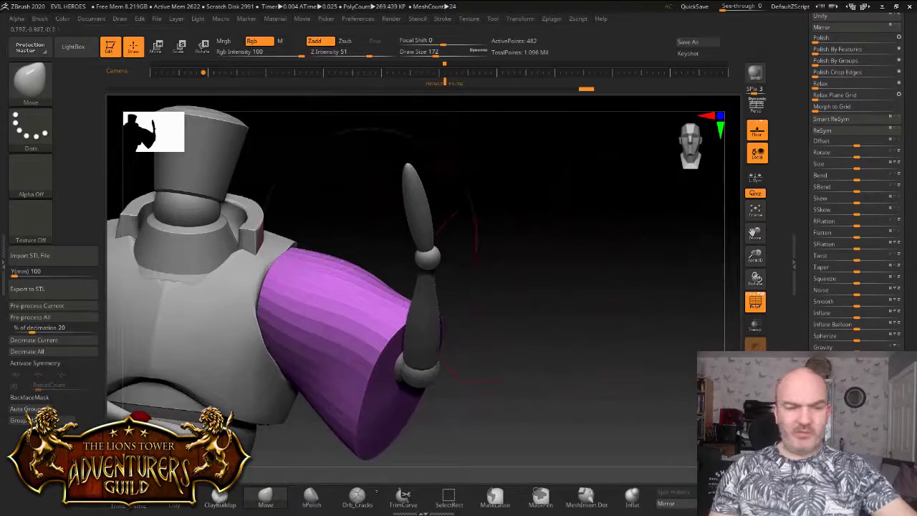
Step: Select the insert_chainmail brush, reduce its Draw Size to 37 and undo the oversized trial strip on the sleeve
click(30, 80)
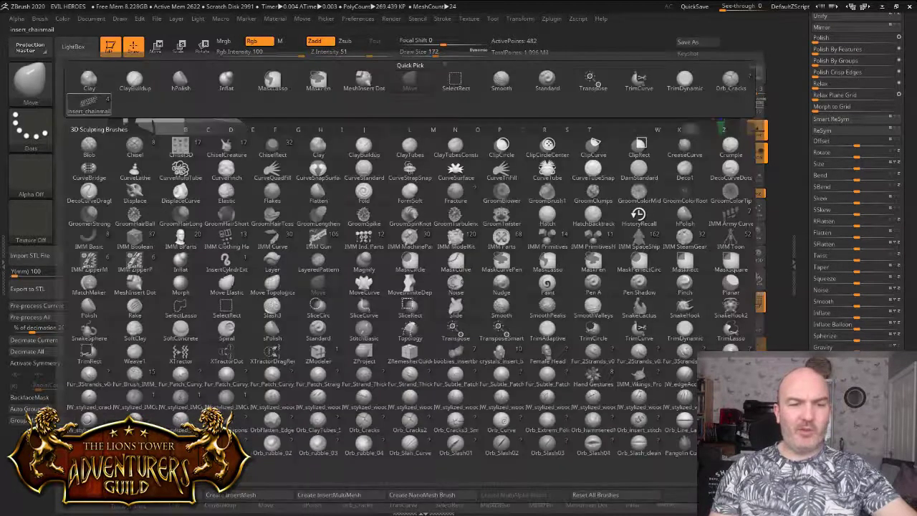
click(89, 100)
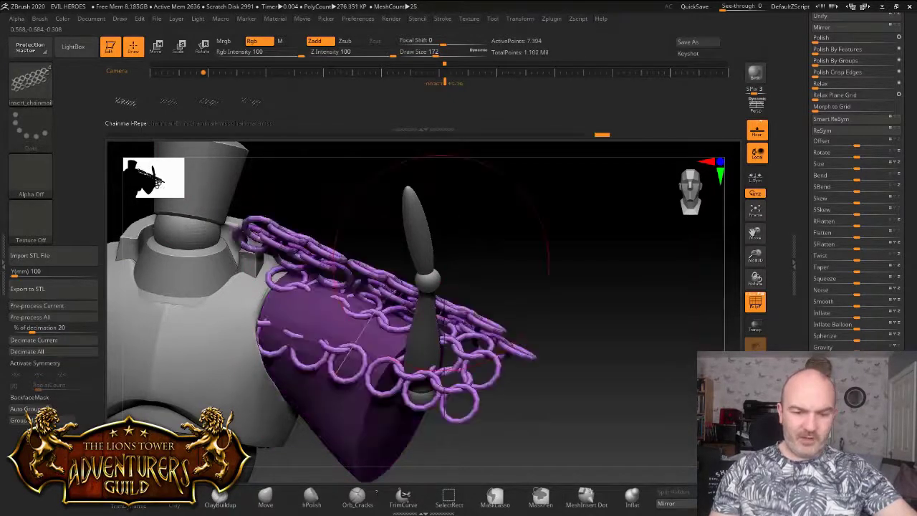
drag(436, 52, 417, 52)
key(Return)
key(ctrl+z)
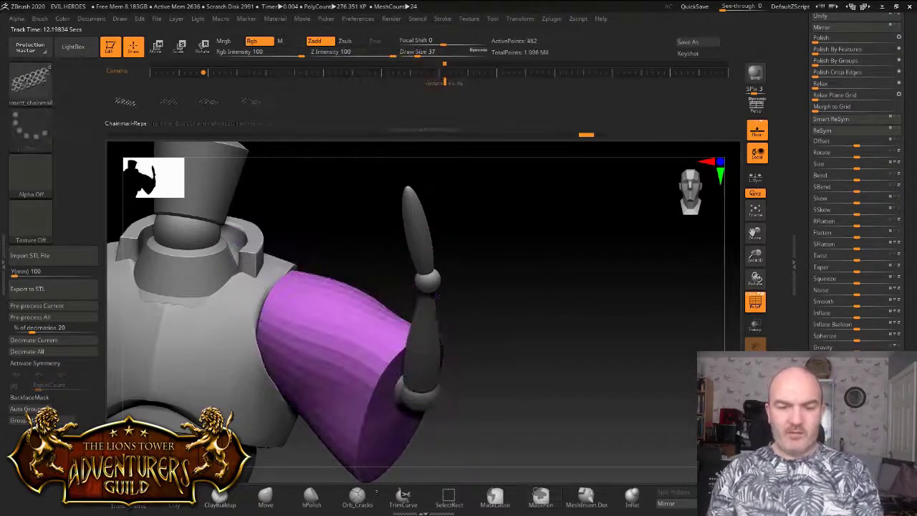
Step: Try chainmail strips across the sleeve at Draw Sizes 37, 64 and 124, undoing each one
drag(384, 300, 387, 294)
key(ctrl+z)
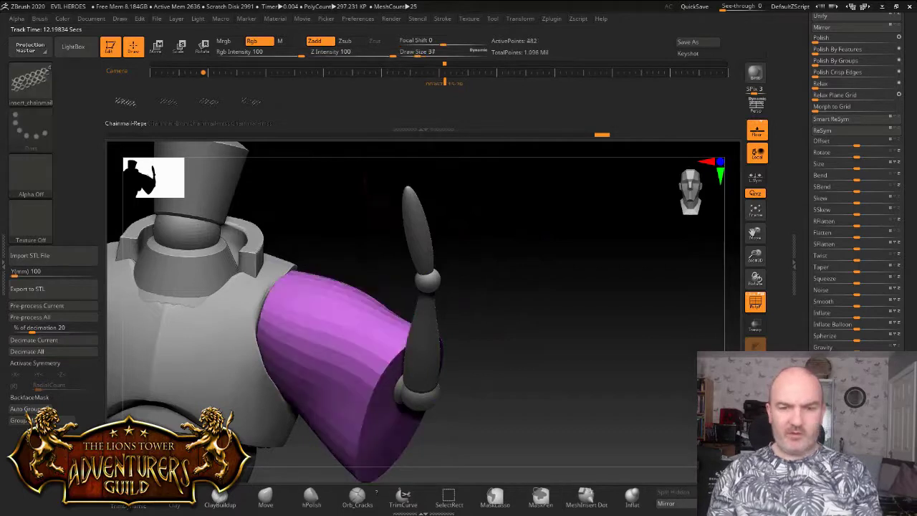
drag(422, 53, 431, 53)
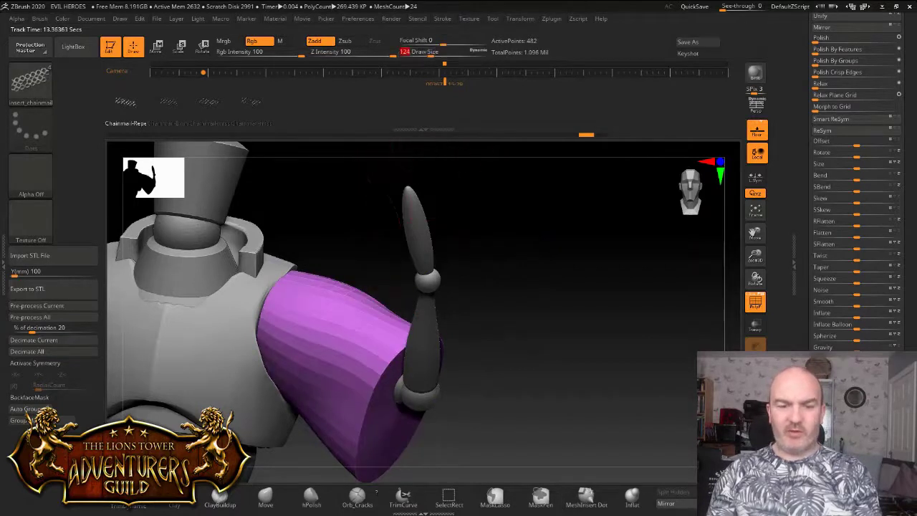
key(Return)
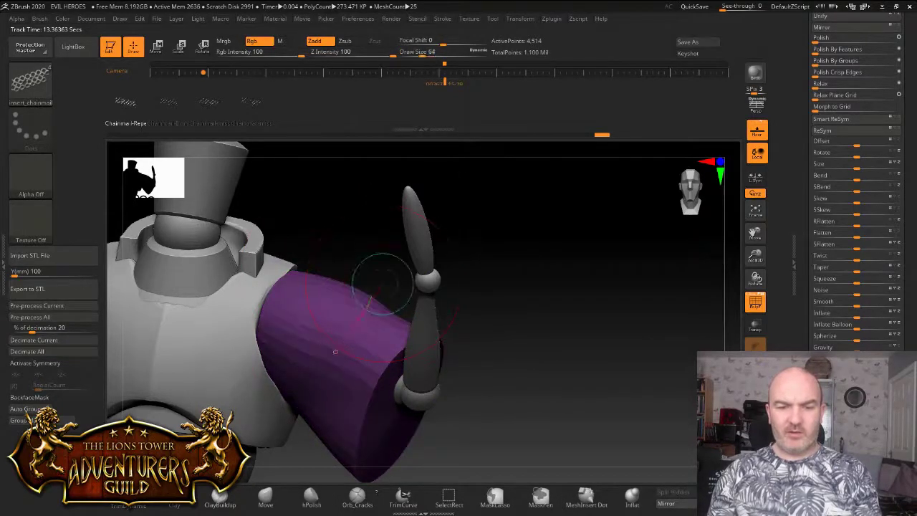
key(ctrl+z)
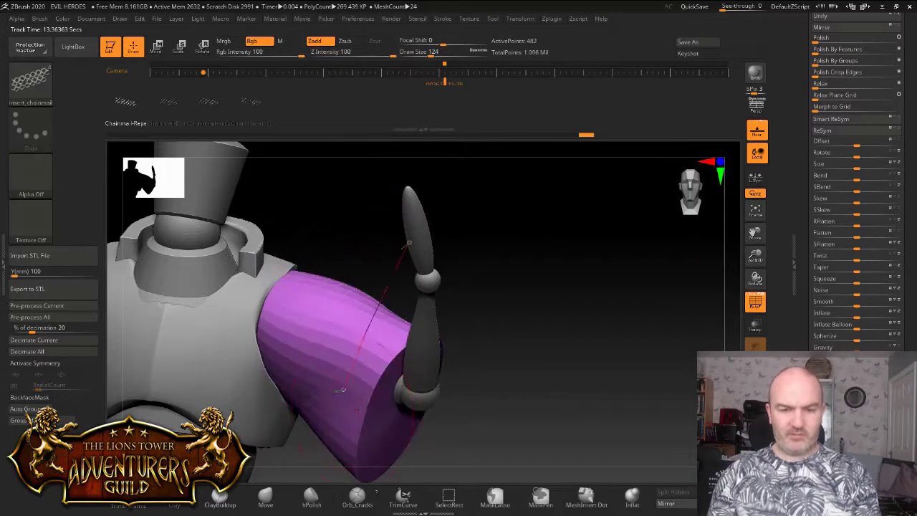
drag(409, 242, 415, 242)
key(ctrl+z)
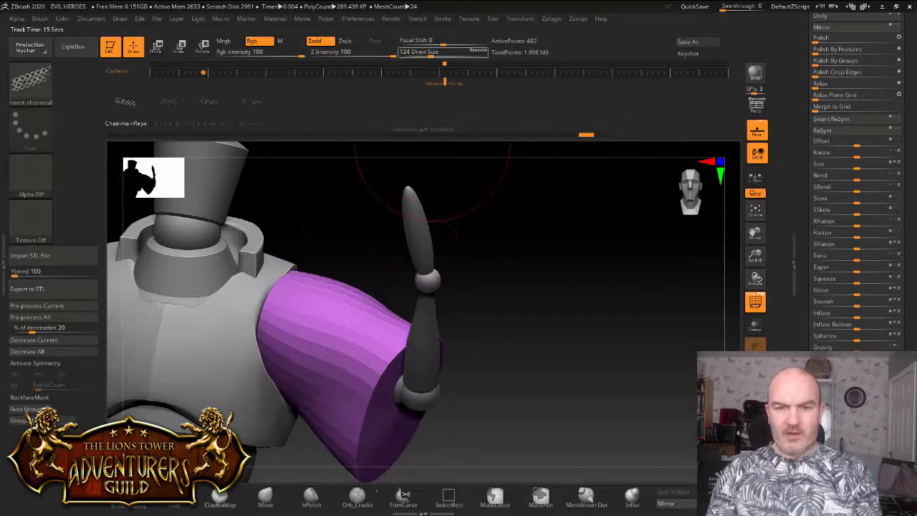
Step: Try chainmail strips across the sleeve at Draw Sizes 112 and 101, undoing each one
drag(433, 53, 429, 53)
click(312, 385)
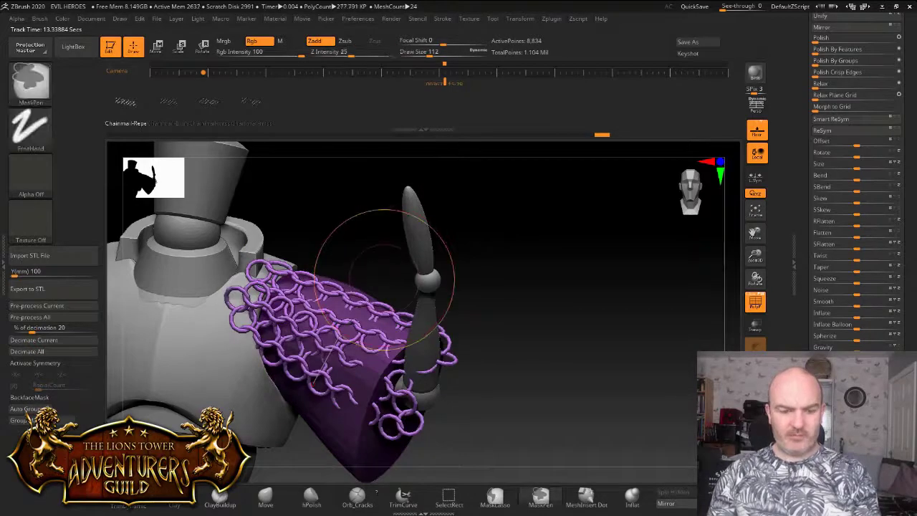
key(ctrl+z)
drag(430, 53, 429, 53)
key(Return)
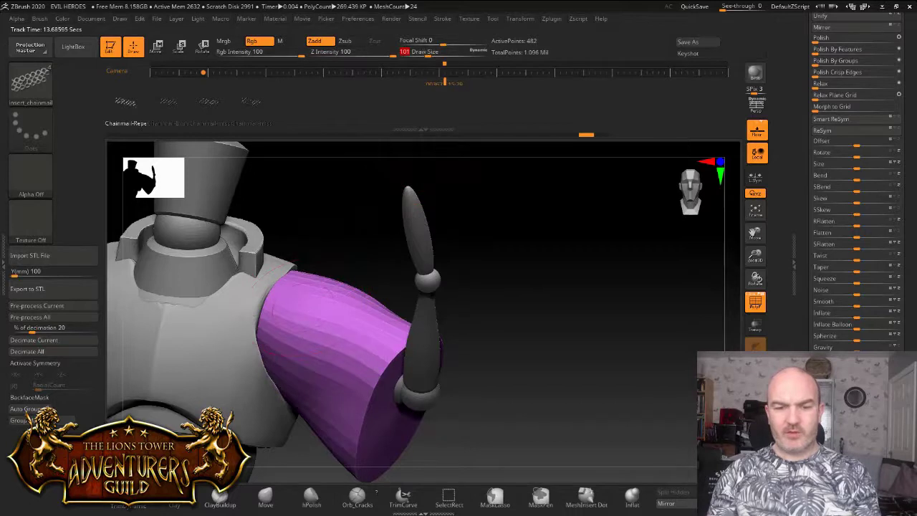
click(327, 373)
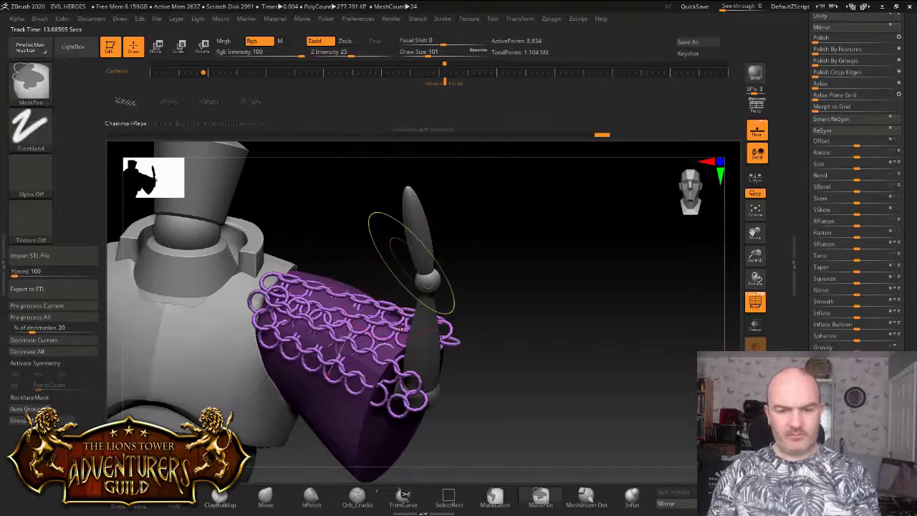
key(ctrl+z)
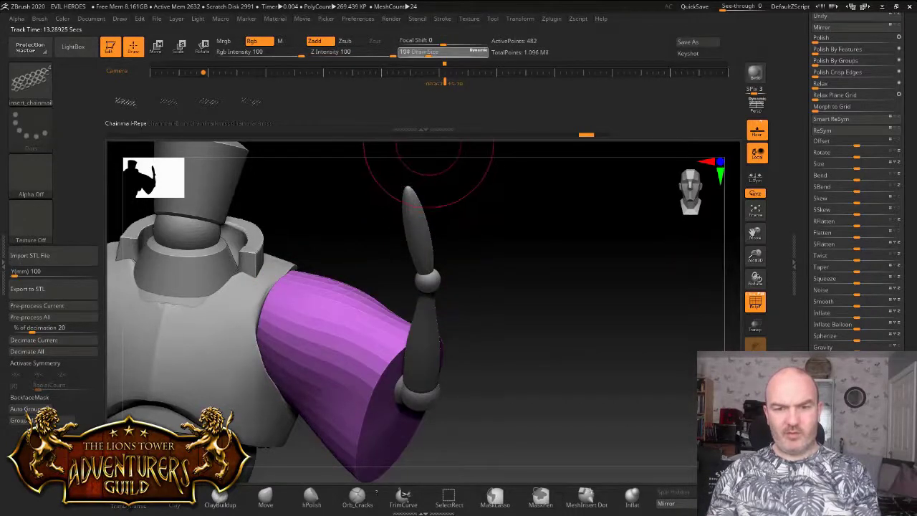
Step: Set the chainmail brush's Draw Size to 87 and undo the trial strips drawn across the sleeve's middle
drag(428, 53, 427, 53)
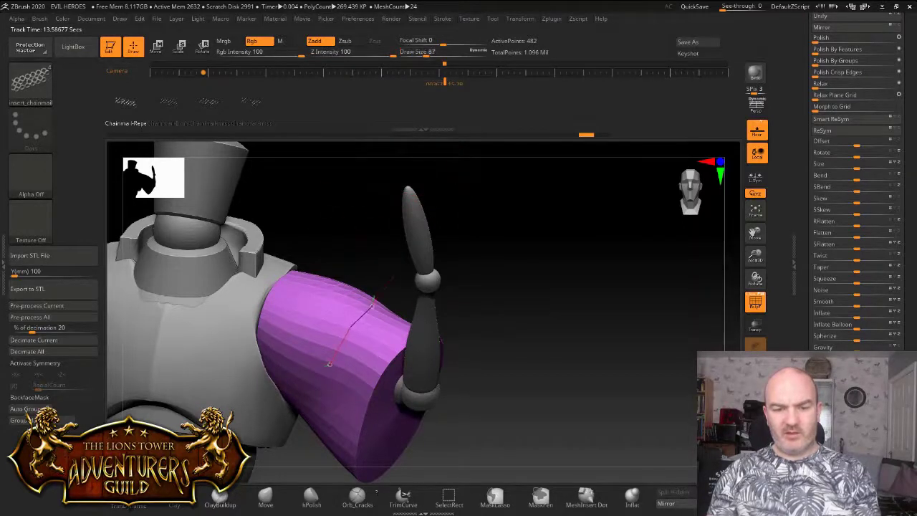
drag(393, 278, 392, 292)
key(ctrl+z)
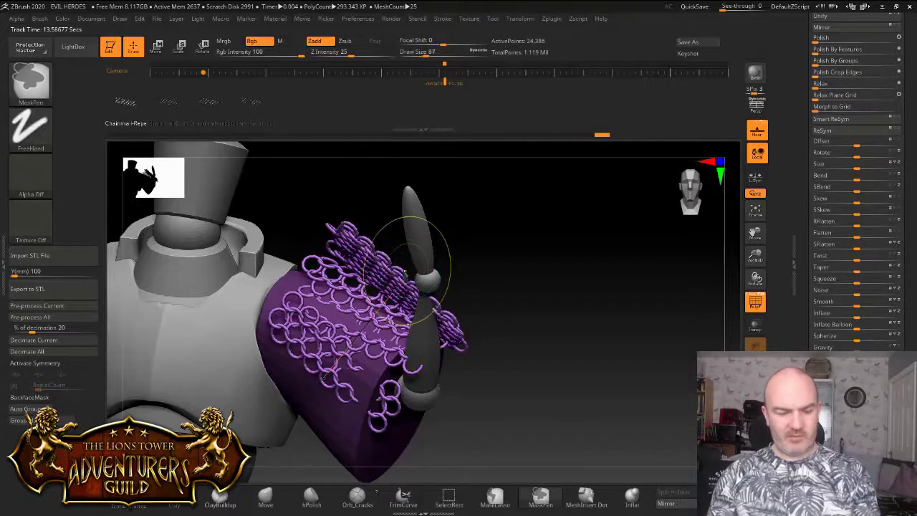
key(ctrl+z)
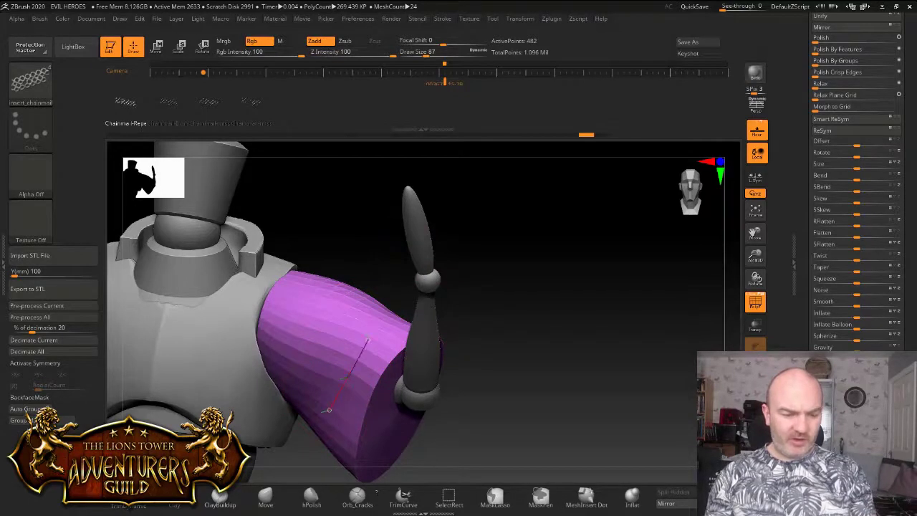
Step: Lay a band of chainmail around the sleeve's wide elbow end with the insert_chainmail brush, adjusting its curve
drag(356, 332, 433, 337)
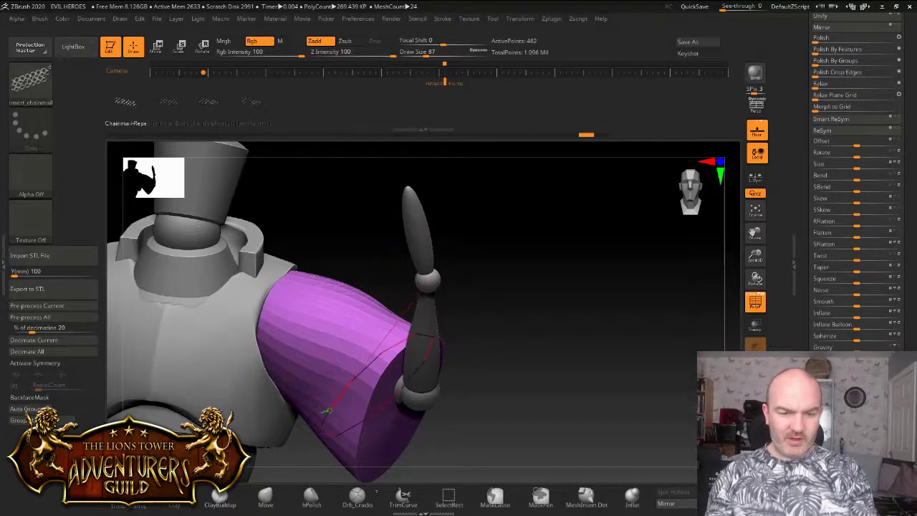
drag(420, 293, 409, 141)
drag(327, 410, 327, 411)
drag(408, 142, 409, 136)
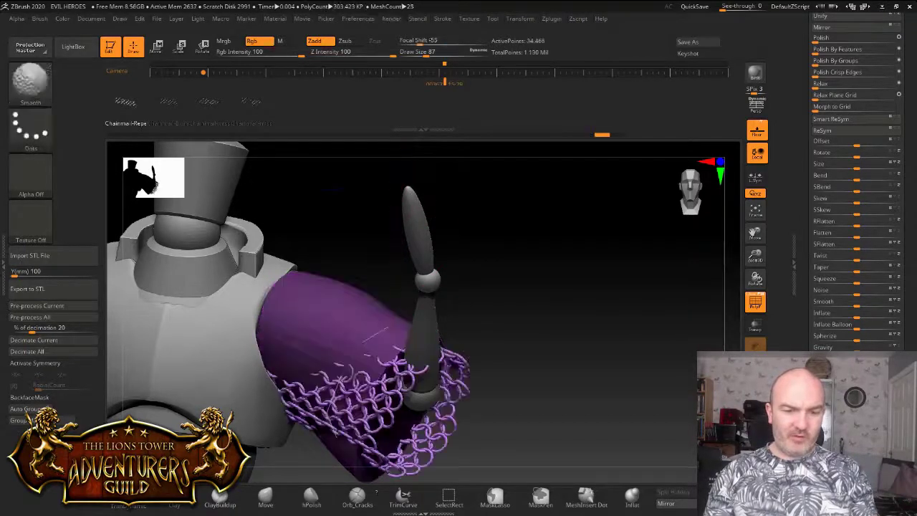
mouse_move(566, 243)
mouse_down()
mouse_move(466, 247)
mouse_move(577, 244)
mouse_move(581, 265)
mouse_up()
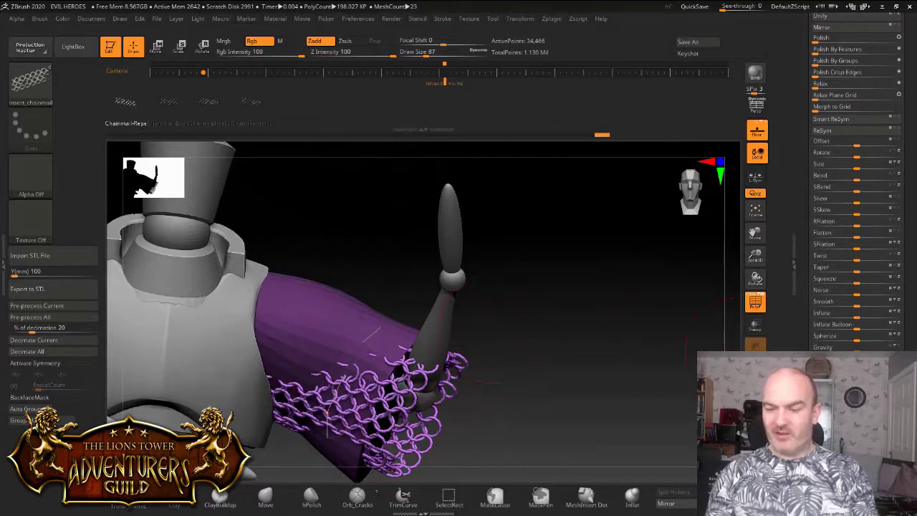
Step: Separate the inserted chainmail from the sleeve base into different subtools with Split Unmasked Points
scroll(857, 215, up, 8)
scroll(856, 215, up, 2)
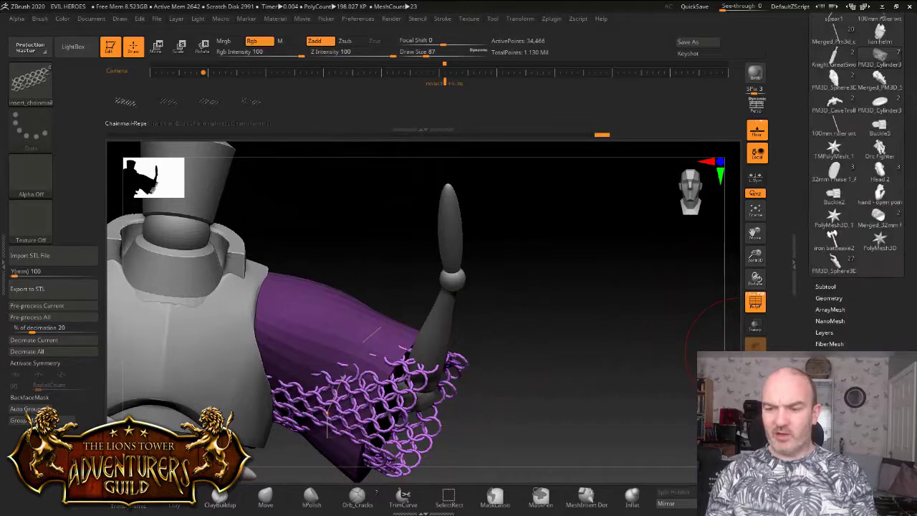
click(829, 298)
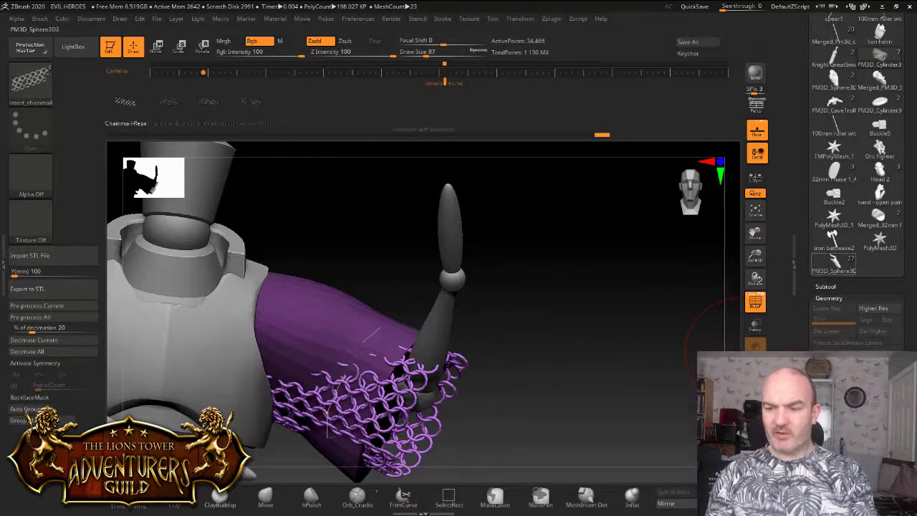
click(826, 286)
scroll(856, 215, down, 6)
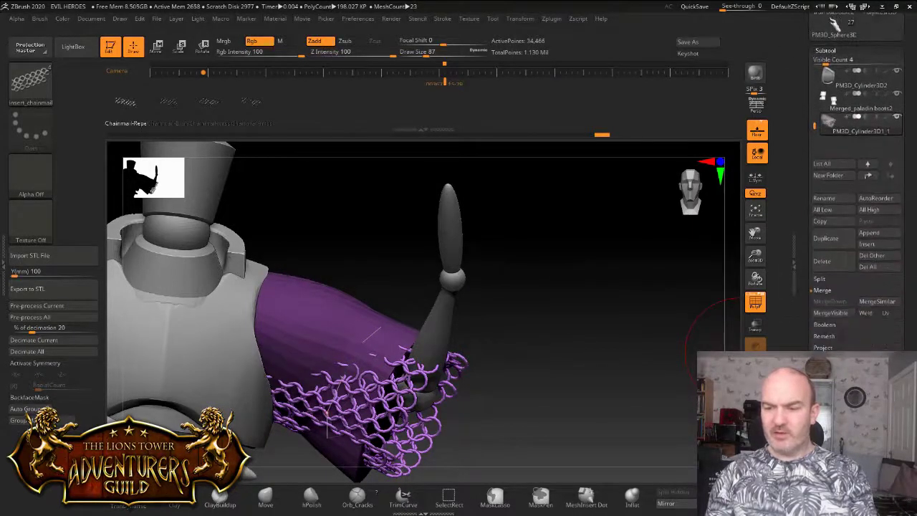
click(819, 279)
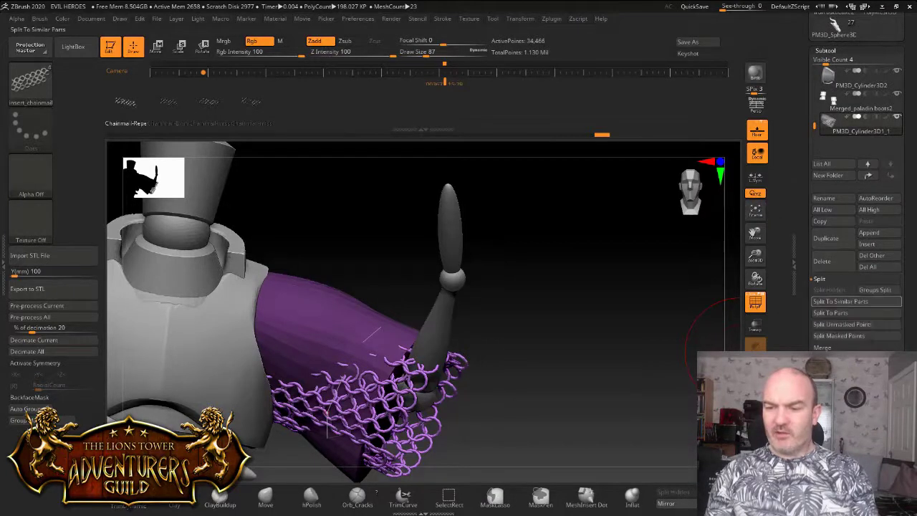
click(842, 324)
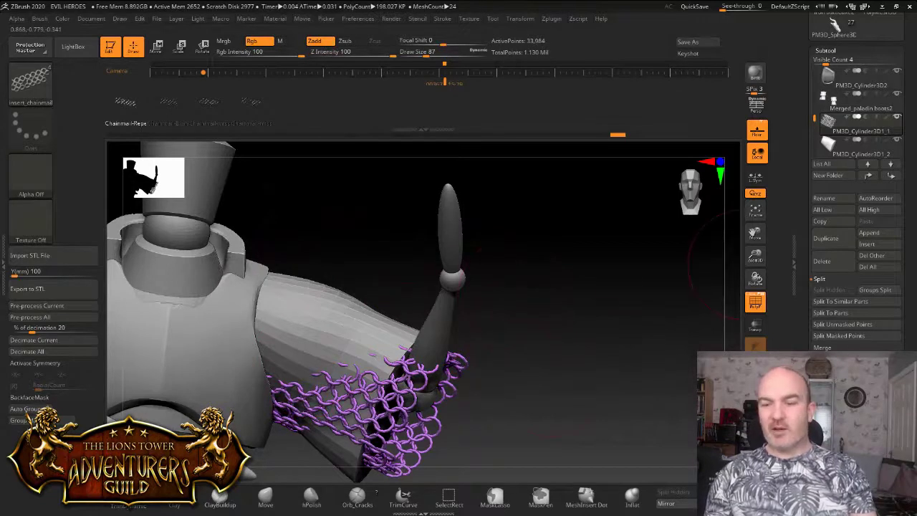
alt+drag(516, 316, 527, 291)
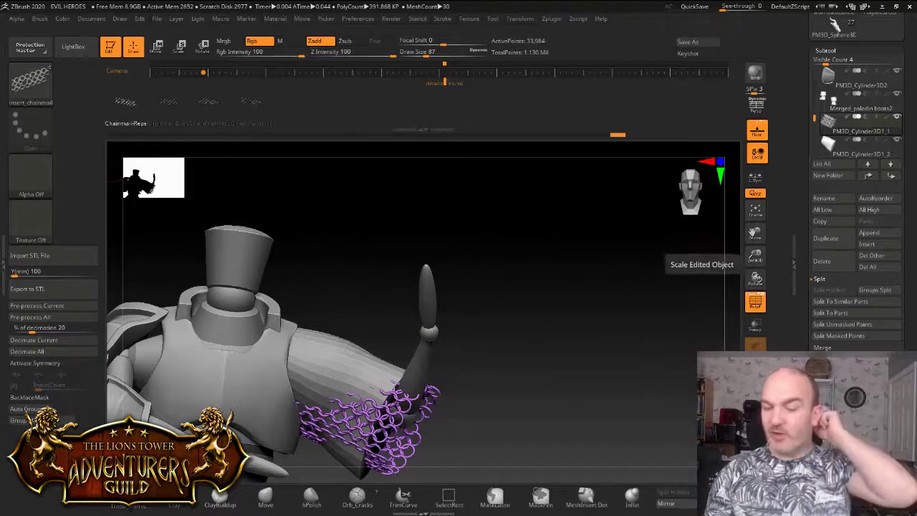
drag(720, 290, 686, 295)
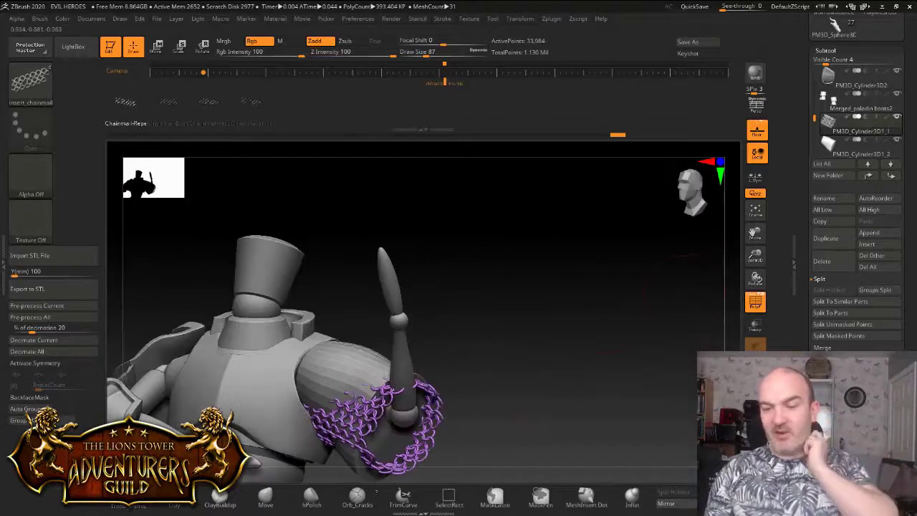
drag(752, 255, 699, 322)
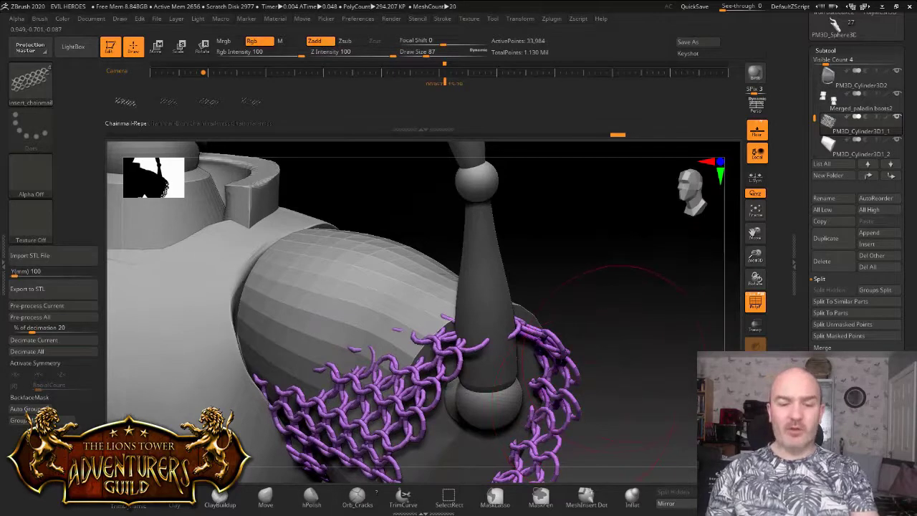
drag(756, 255, 748, 205)
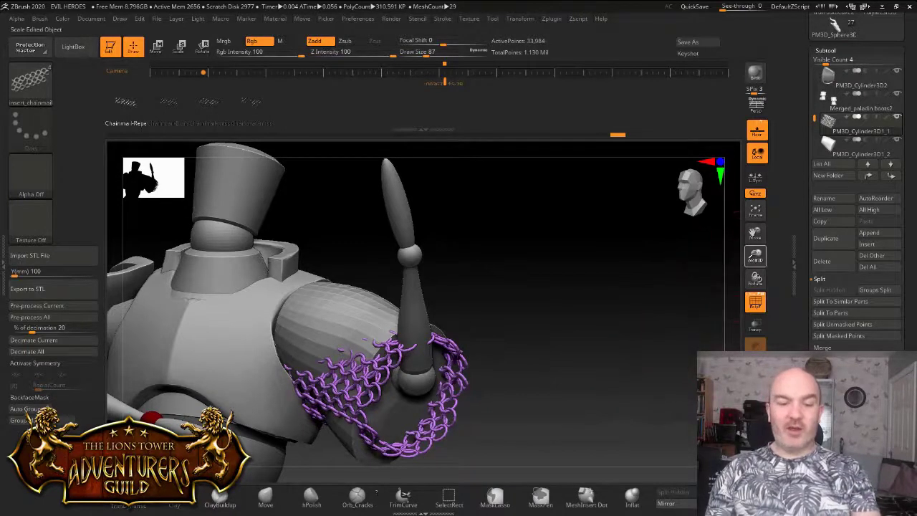
drag(755, 257, 756, 246)
mouse_move(308, 459)
mouse_down()
mouse_move(365, 451)
mouse_move(330, 473)
mouse_move(290, 467)
mouse_move(304, 469)
mouse_up()
Step: Centre the transform gizmo on the chainmail subtool and shift the chainmail along the sleeve towards the shoulder
click(266, 495)
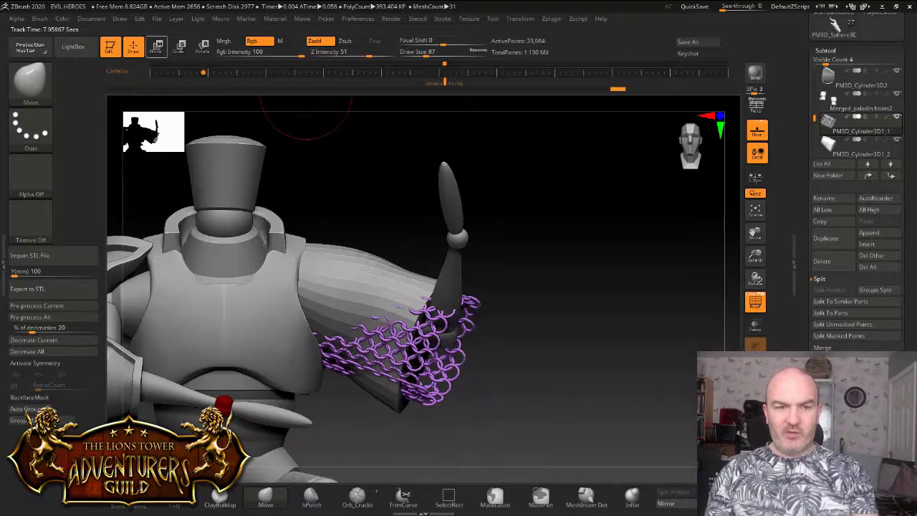
click(157, 46)
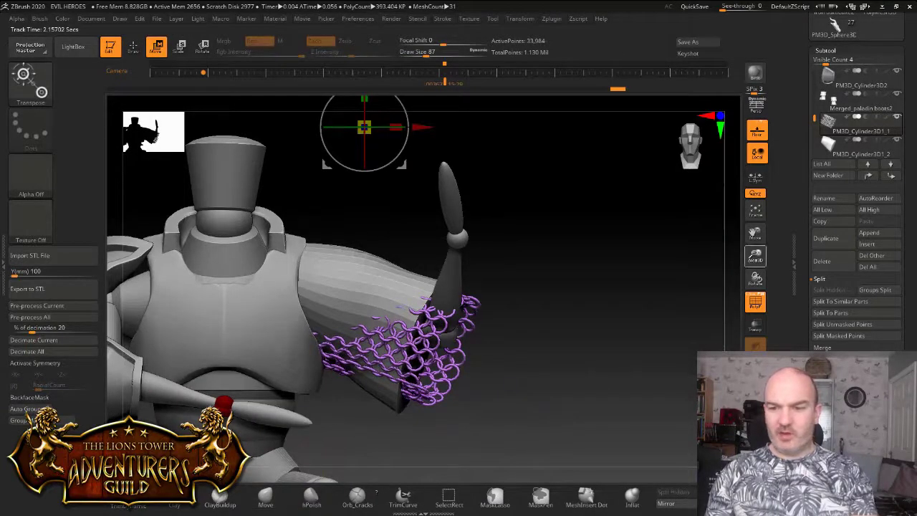
alt+drag(301, 129, 298, 245)
click(351, 195)
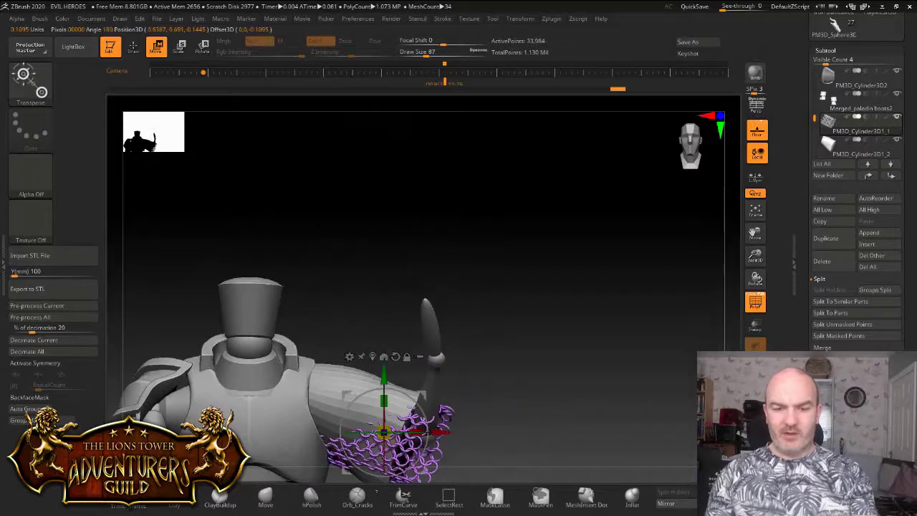
drag(755, 233, 760, 84)
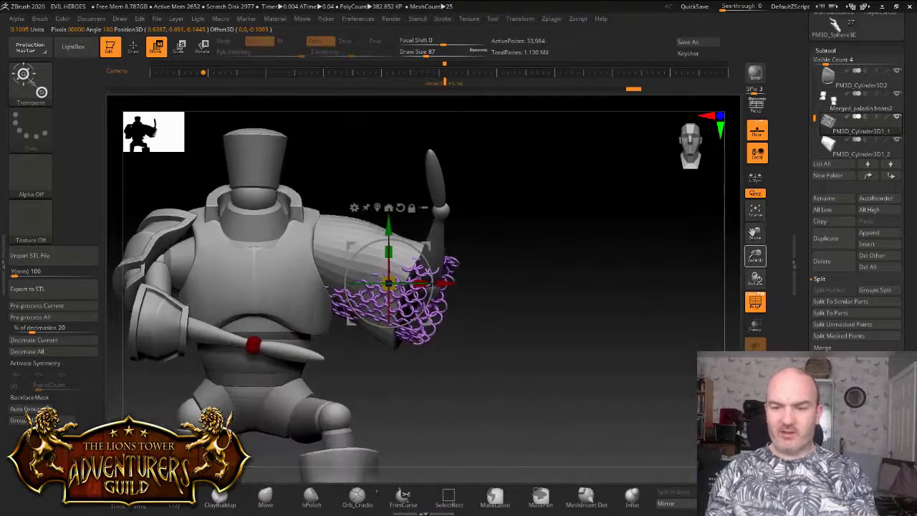
drag(755, 256, 757, 322)
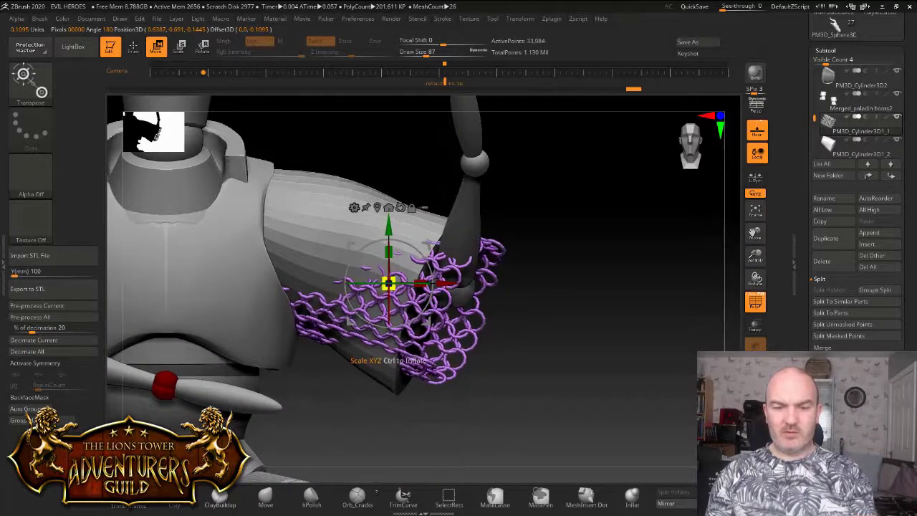
drag(387, 284, 350, 277)
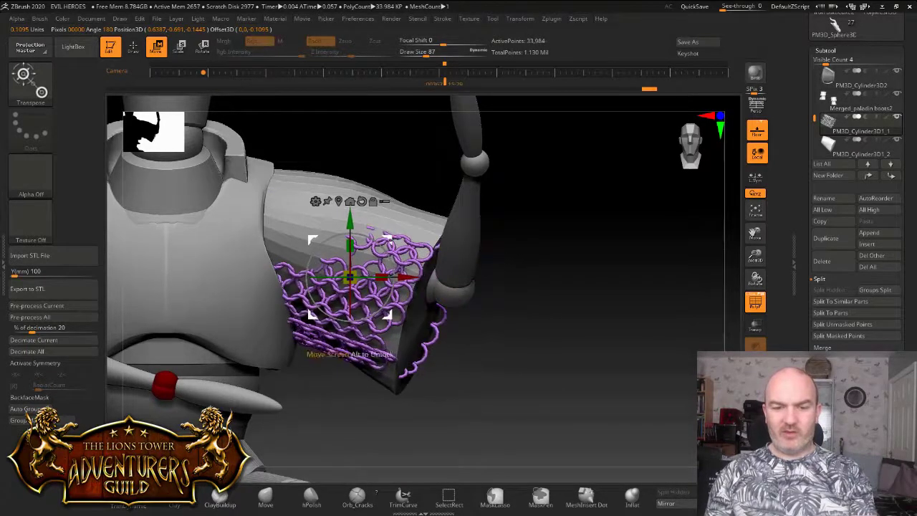
Step: Rotate the chainmail with the gizmo, including a turn of about 11° seen from the elbow end, to align it with the sleeve
drag(377, 240, 398, 233)
mouse_move(544, 279)
mouse_down()
mouse_move(387, 276)
mouse_move(539, 281)
mouse_up()
drag(396, 237, 411, 238)
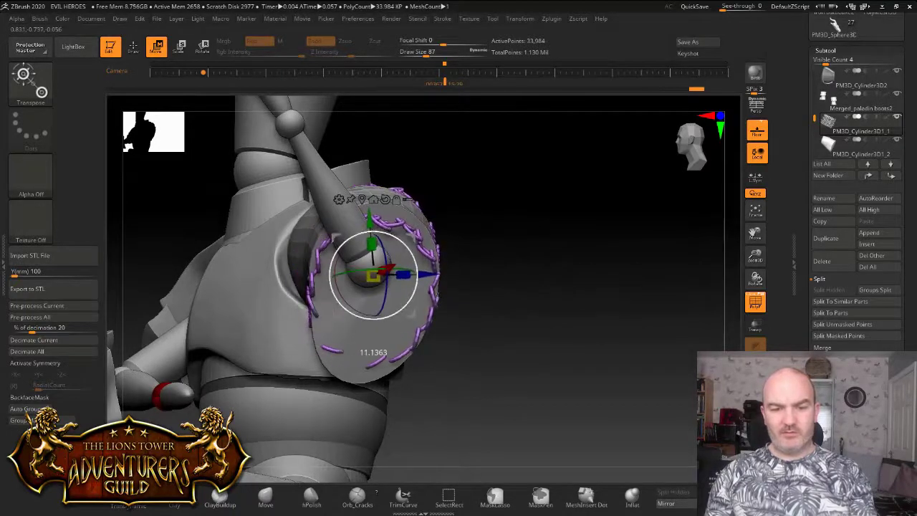
drag(538, 280, 444, 305)
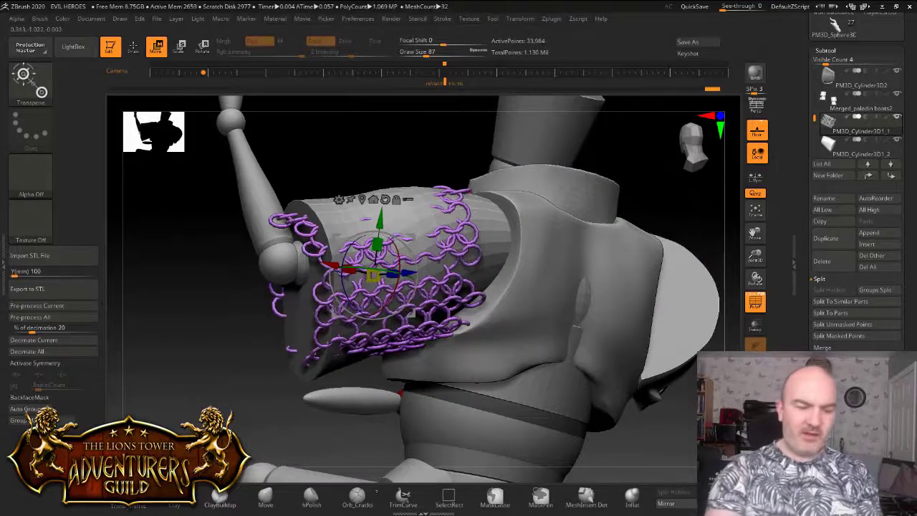
Step: With the Move brush at Draw Size 207, pull the chainmail outward over the top and back of the sleeve
key(q)
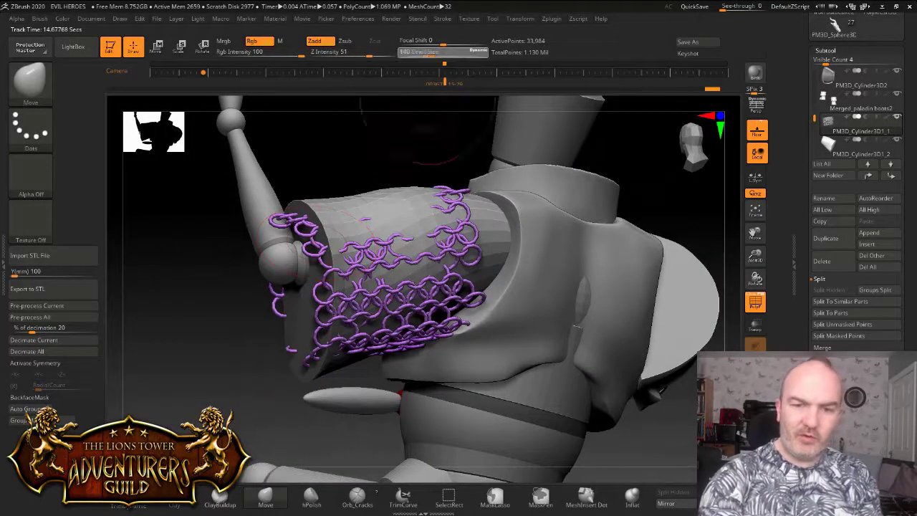
drag(432, 53, 439, 53)
mouse_move(430, 136)
mouse_down()
mouse_move(469, 141)
mouse_move(502, 127)
mouse_up()
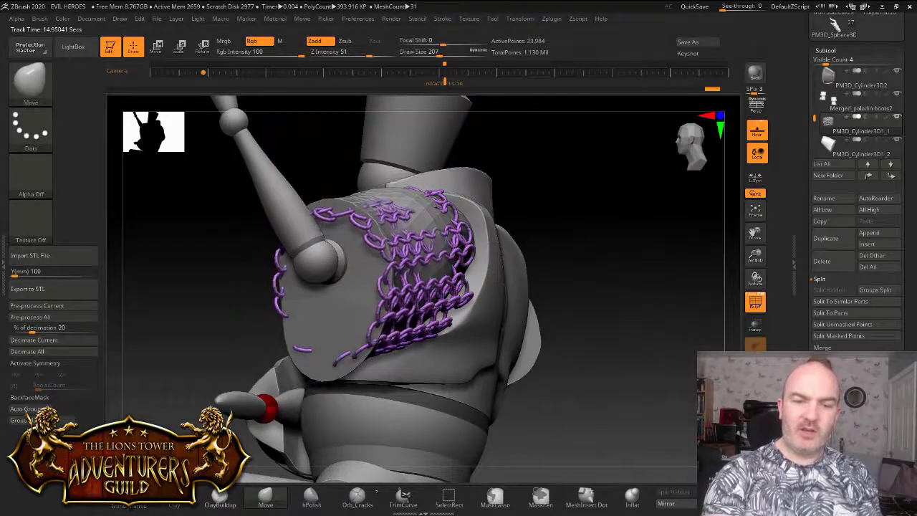
drag(452, 191, 494, 195)
drag(534, 248, 448, 254)
drag(432, 220, 447, 208)
mouse_move(446, 172)
mouse_down()
mouse_move(526, 176)
mouse_move(549, 161)
mouse_move(487, 168)
mouse_up()
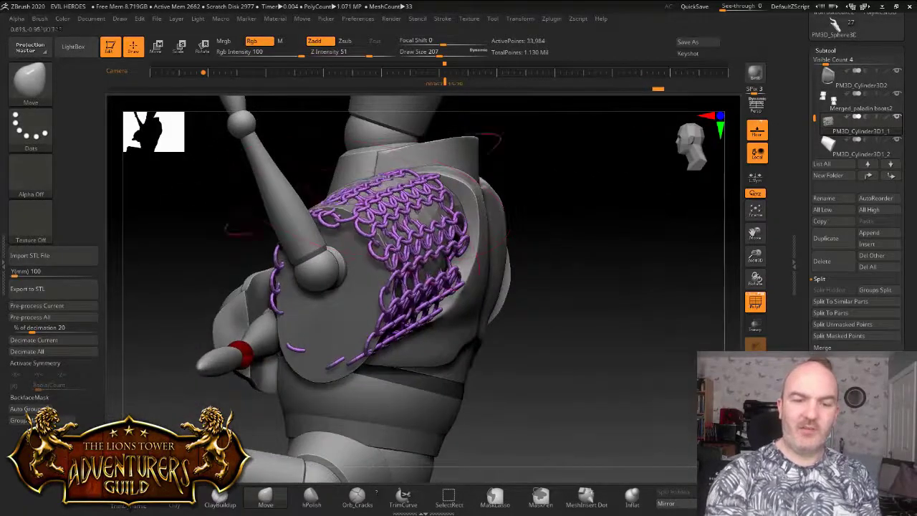
drag(559, 233, 444, 244)
drag(459, 251, 469, 243)
Step: Pull the chainmail rings along the sleeve's elbow opening outward with the Move brush so they follow the rim
mouse_move(604, 280)
mouse_down()
mouse_move(430, 293)
mouse_move(357, 192)
mouse_move(343, 185)
mouse_move(284, 203)
mouse_up()
mouse_move(473, 286)
mouse_down()
mouse_move(548, 315)
mouse_move(491, 294)
mouse_up()
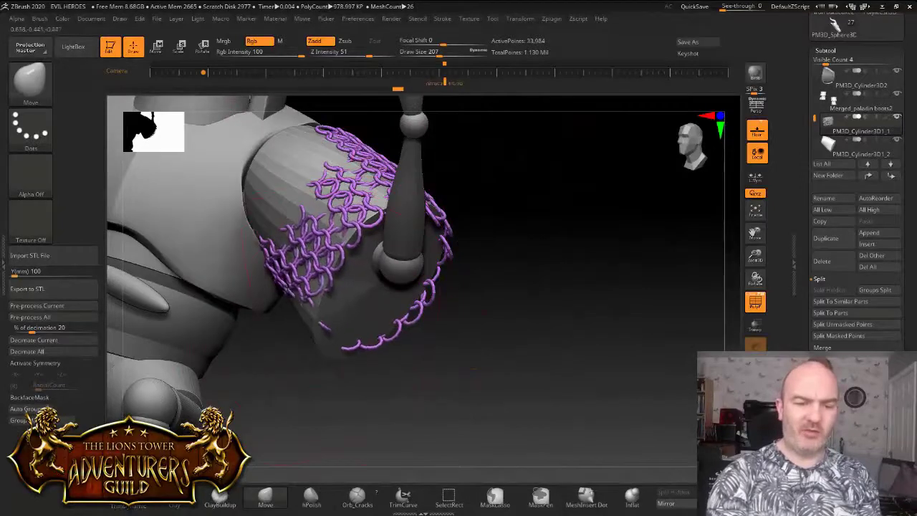
drag(342, 346, 334, 352)
mouse_move(494, 308)
mouse_down()
mouse_move(552, 315)
mouse_move(530, 308)
mouse_move(534, 269)
mouse_move(502, 294)
mouse_move(511, 283)
mouse_move(487, 272)
mouse_move(446, 335)
mouse_up()
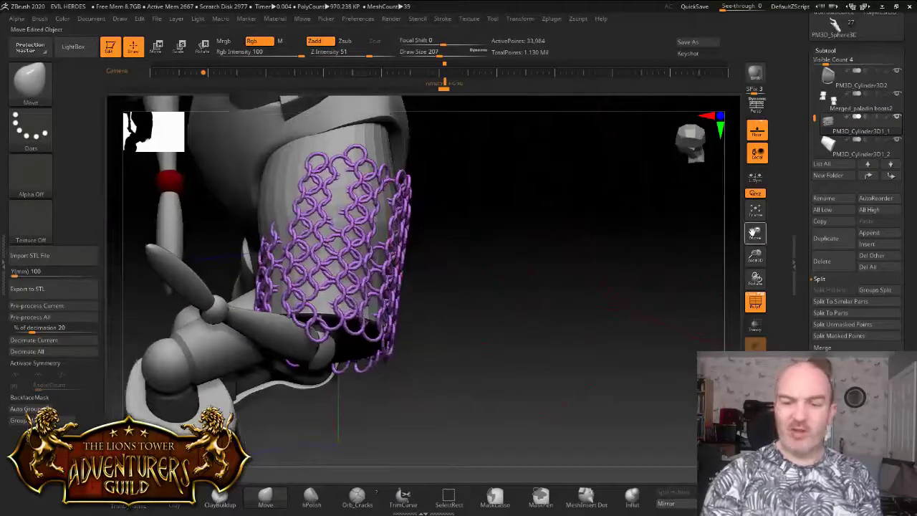
Step: Push the stray chainmail along the rear side of the sleeve inward against the base with the Move brush
drag(753, 233, 771, 292)
drag(573, 301, 465, 257)
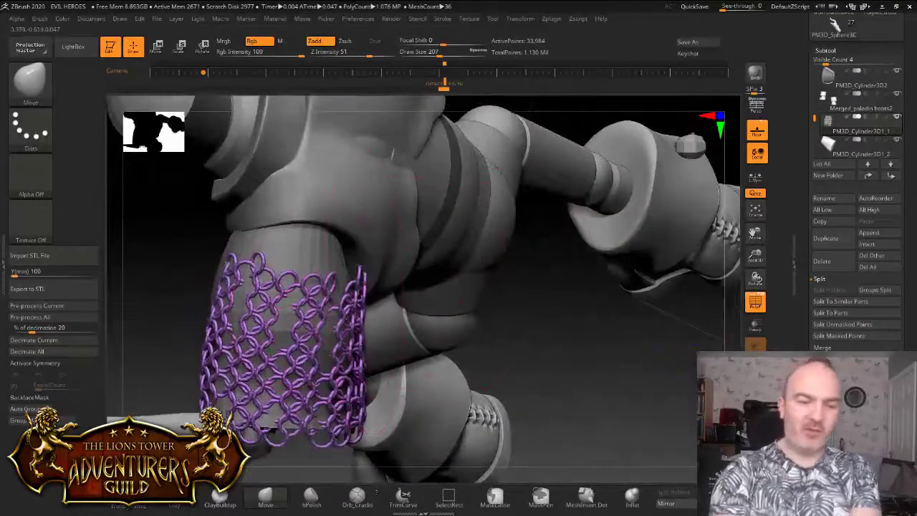
drag(365, 312, 340, 314)
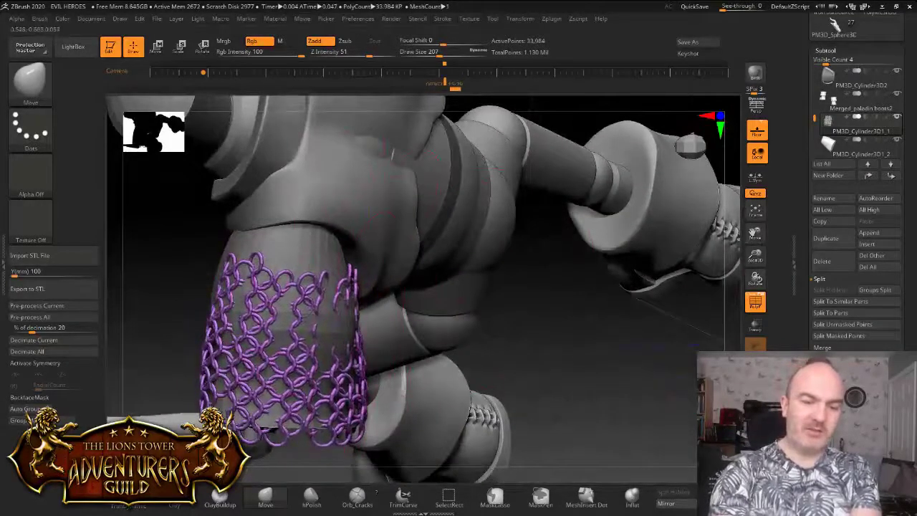
drag(574, 344, 523, 373)
drag(469, 290, 441, 296)
drag(502, 301, 394, 294)
drag(372, 442, 364, 430)
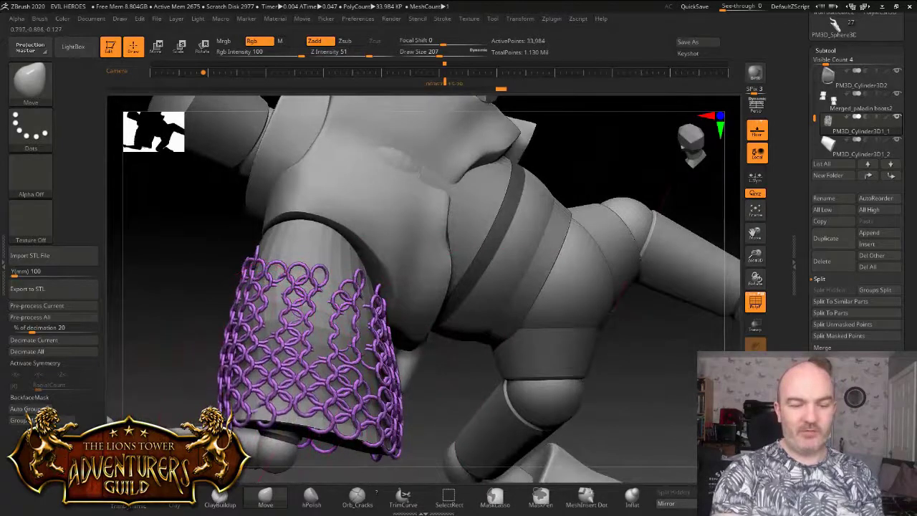
Step: Isolate the chainmail in Solo mode, nudge its side rings outward, and show the whole figure again
drag(466, 372, 666, 249)
drag(754, 233, 755, 233)
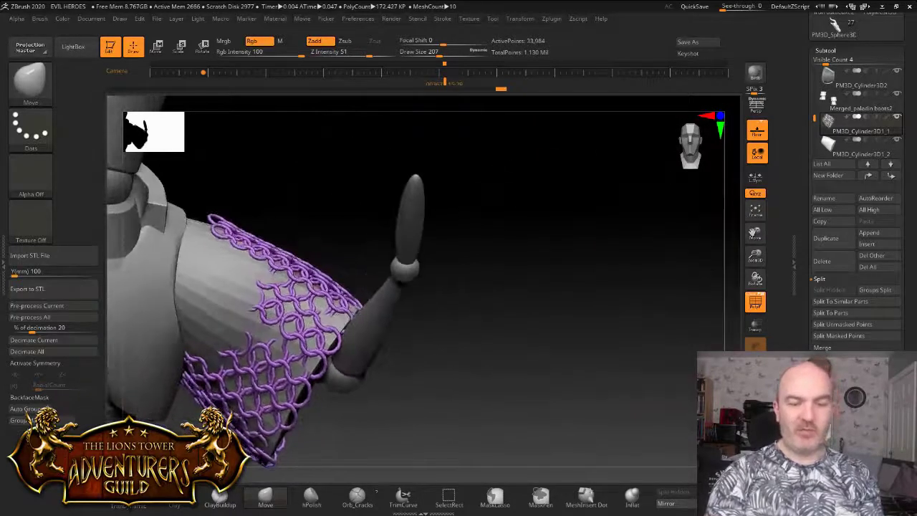
drag(545, 287, 480, 305)
click(754, 368)
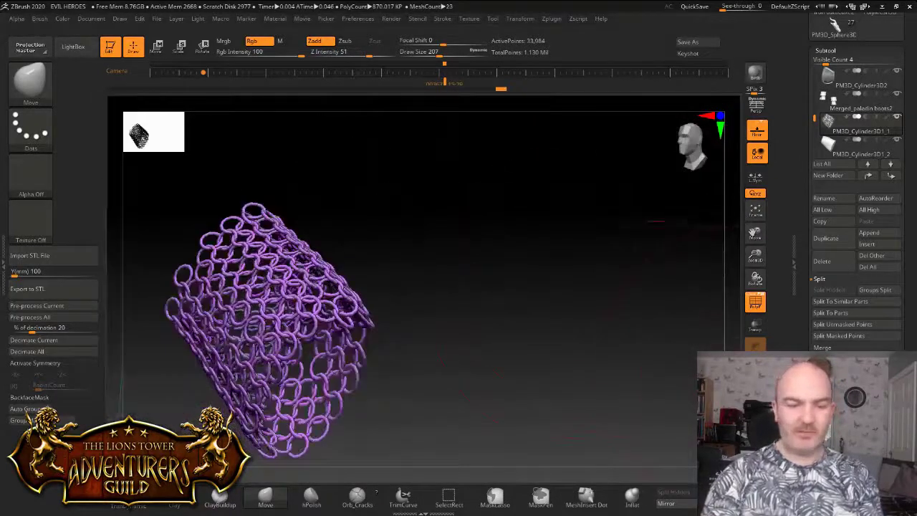
drag(566, 344, 476, 372)
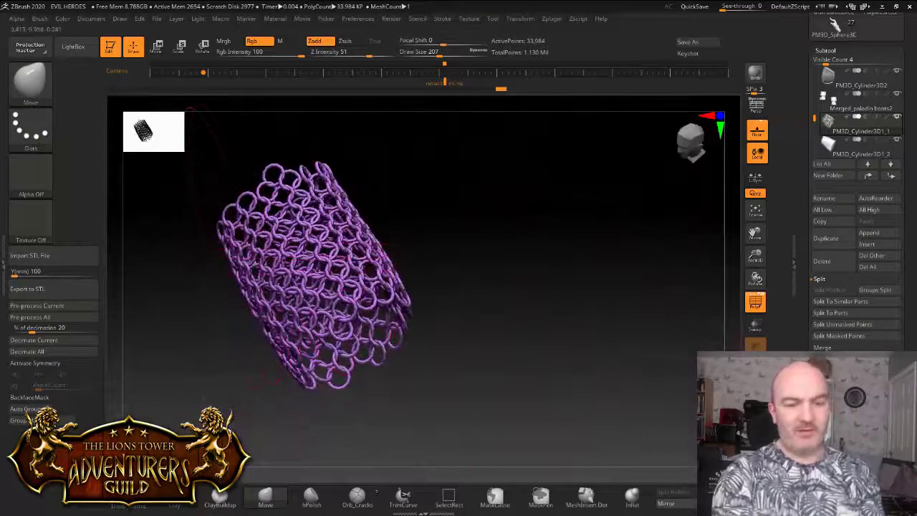
drag(242, 263, 234, 265)
click(755, 367)
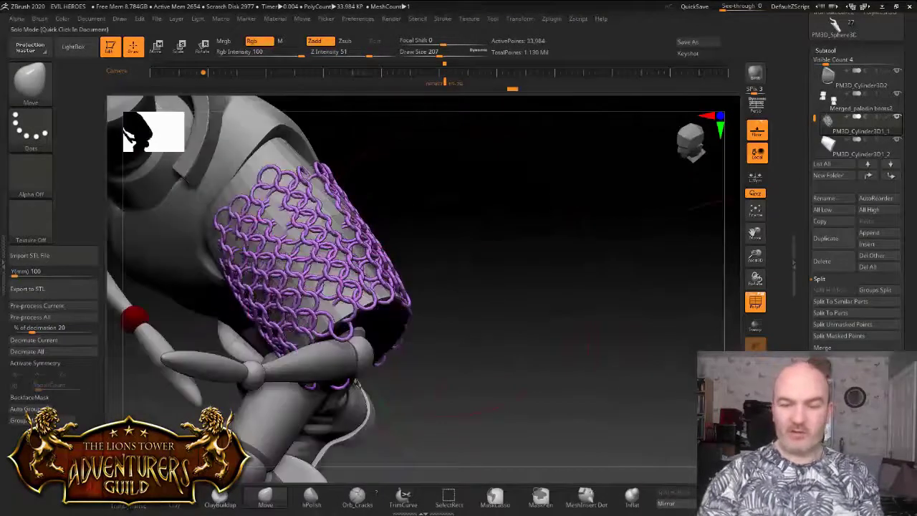
Step: Stretch the chainmail's shoulder end towards the armour and even out its sides around the sleeve with the Move brush
drag(530, 323, 595, 315)
drag(645, 243, 581, 305)
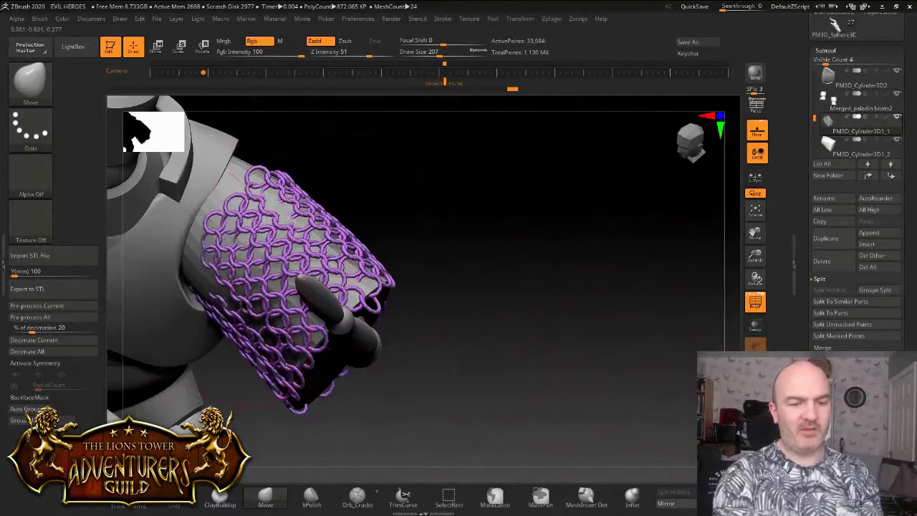
drag(530, 322, 416, 336)
drag(240, 242, 229, 230)
mouse_move(559, 164)
mouse_down()
mouse_move(603, 148)
mouse_move(648, 162)
mouse_up()
mouse_move(275, 269)
mouse_down()
mouse_move(254, 263)
mouse_move(269, 283)
mouse_up()
drag(351, 265, 423, 264)
mouse_move(159, 308)
mouse_down()
mouse_move(151, 301)
mouse_move(158, 278)
mouse_up()
drag(430, 215, 390, 213)
drag(389, 284, 283, 280)
mouse_move(542, 195)
mouse_down()
mouse_move(444, 172)
mouse_move(379, 209)
mouse_move(469, 223)
mouse_move(384, 259)
mouse_up()
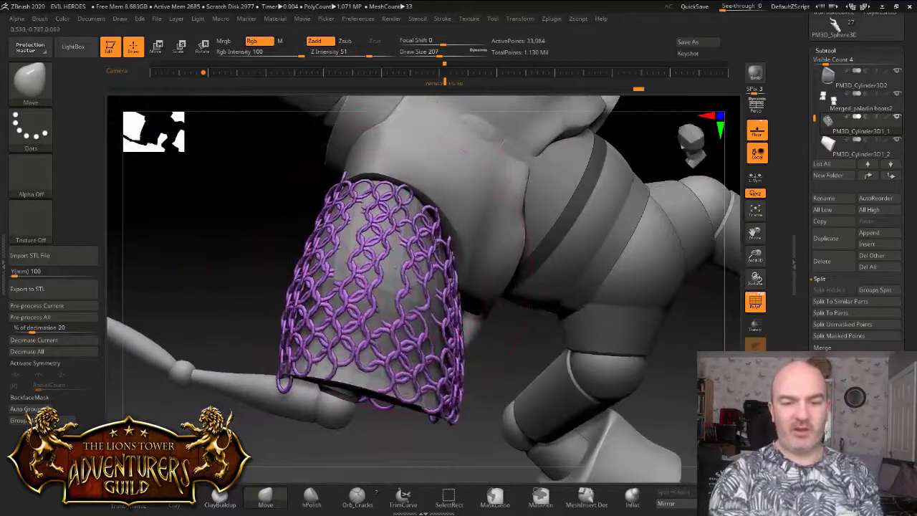
Step: Nudge the chainmail rings across the back of the sleeve with the Move brush to even out their coverage
drag(425, 282, 434, 288)
right_drag(435, 288, 478, 271)
drag(417, 294, 394, 263)
drag(403, 222, 396, 228)
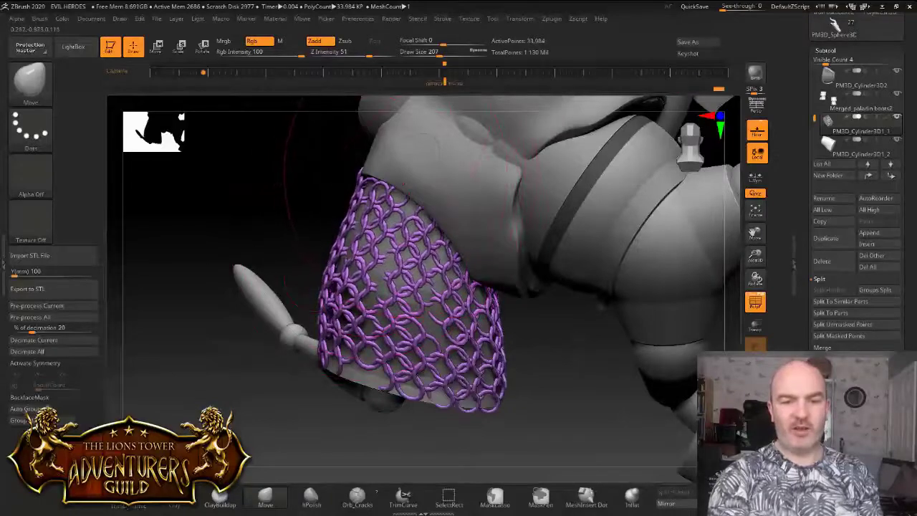
right_drag(476, 270, 422, 313)
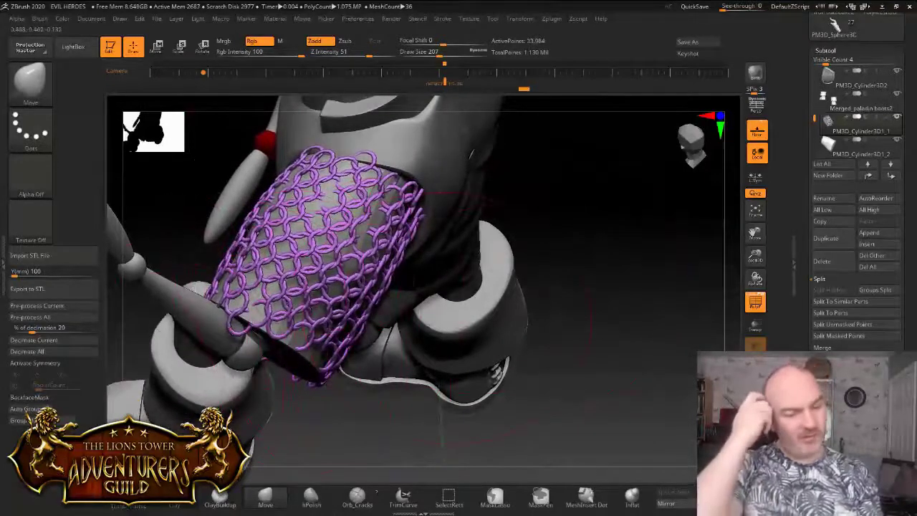
Step: Push the chainmail's outer side in closer to the sleeve base with the Move brush
right_drag(545, 279, 460, 243)
scroll(857, 179, down, 3)
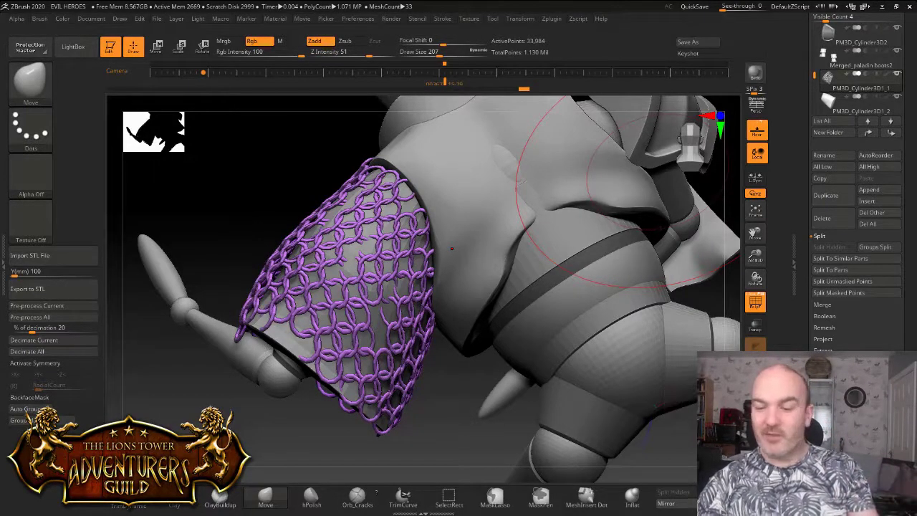
drag(806, 402, 806, 372)
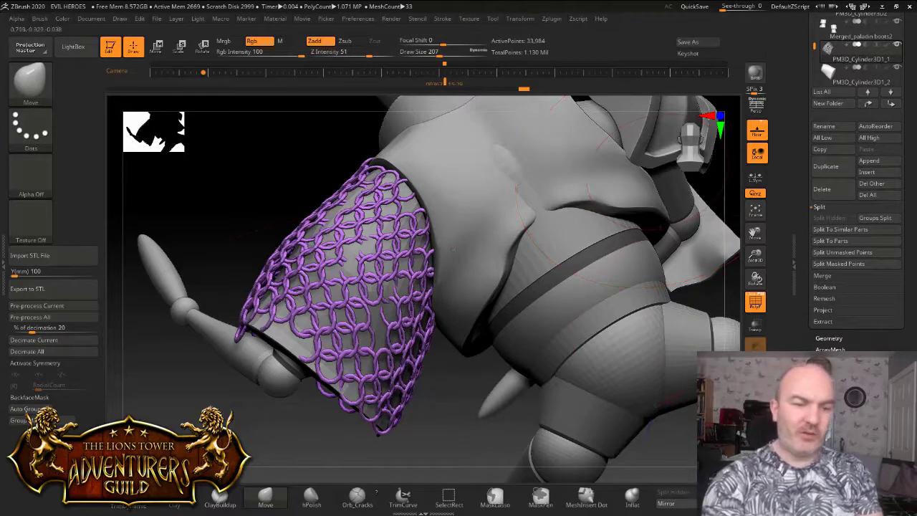
mouse_move(267, 278)
mouse_down()
mouse_move(278, 272)
mouse_move(254, 287)
mouse_move(308, 253)
mouse_up()
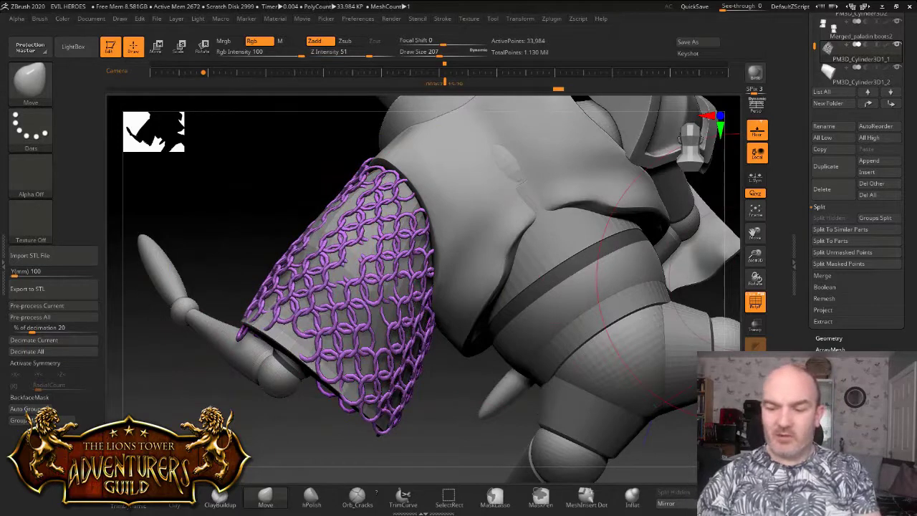
Step: Thicken the chainmail rings with the Inflate deformation, undoing any excess
click(832, 430)
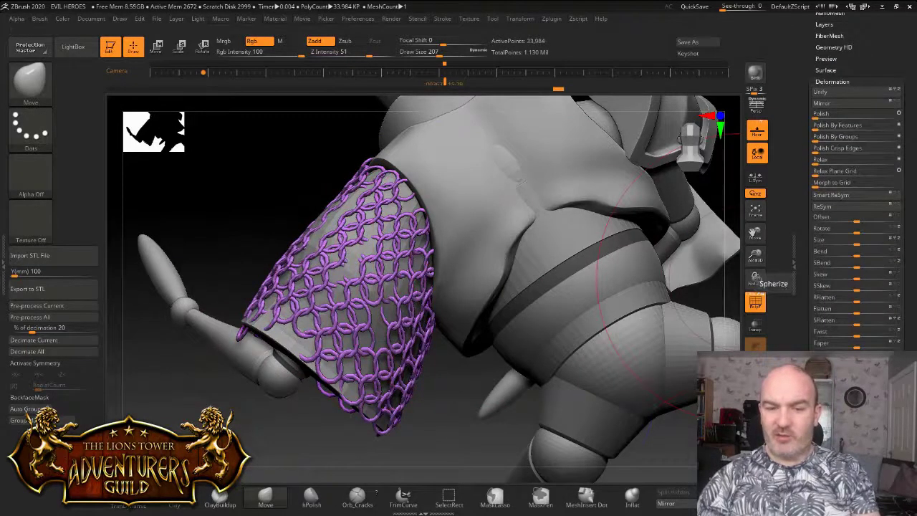
scroll(852, 215, up, 1)
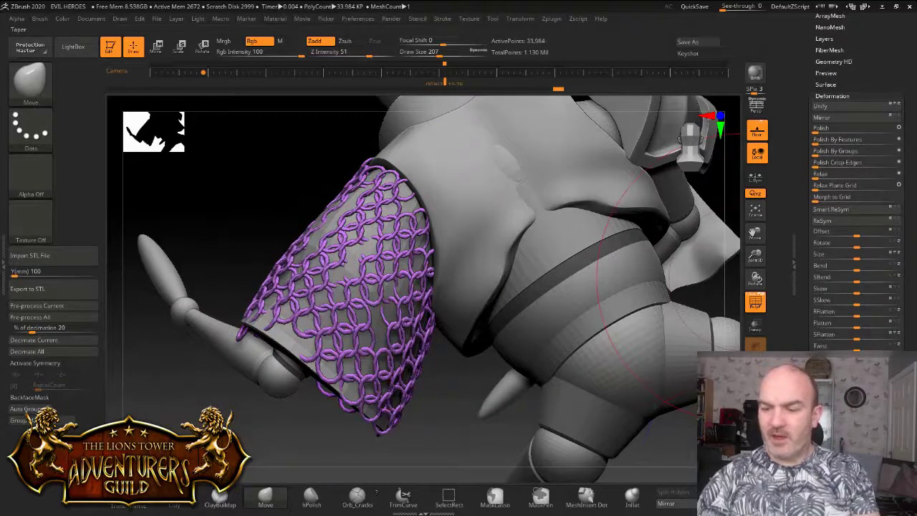
scroll(856, 215, up, 15)
scroll(856, 215, up, 10)
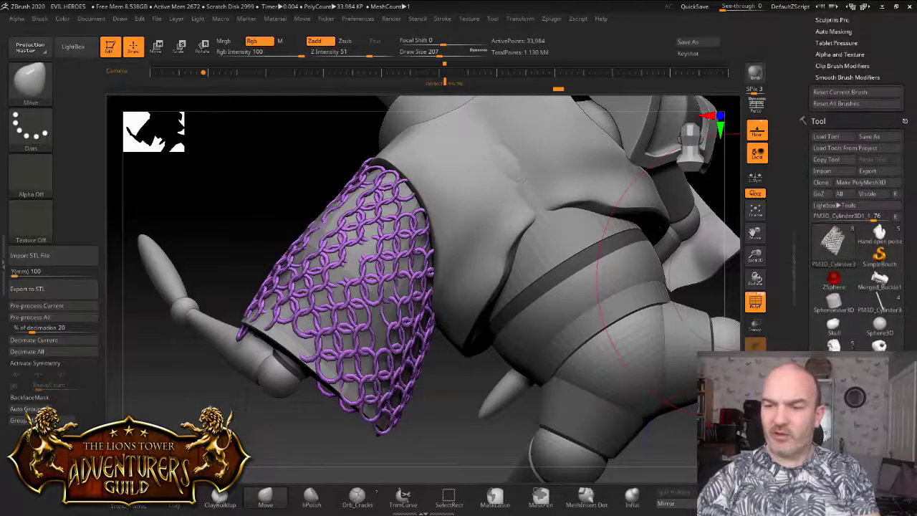
scroll(856, 214, down, 20)
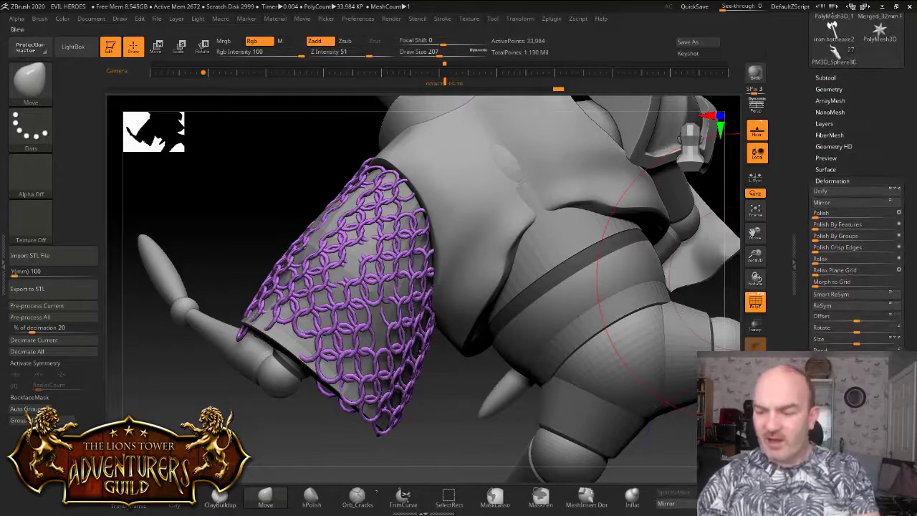
scroll(856, 215, down, 1)
scroll(856, 215, down, 3)
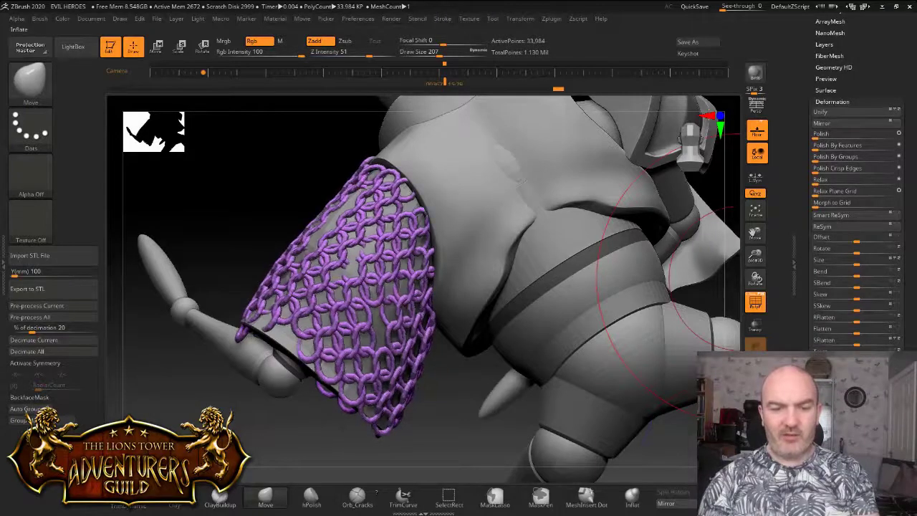
click(861, 413)
click(861, 413)
key(ctrl+z)
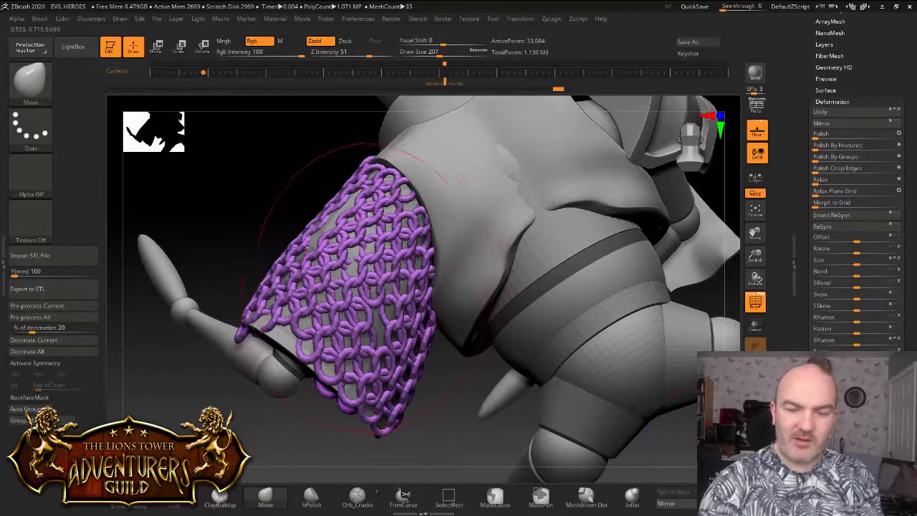
Step: Apply Auto Groups to give each chainmail ring its own polygroup, and check the rings in Solo mode
drag(455, 356, 437, 362)
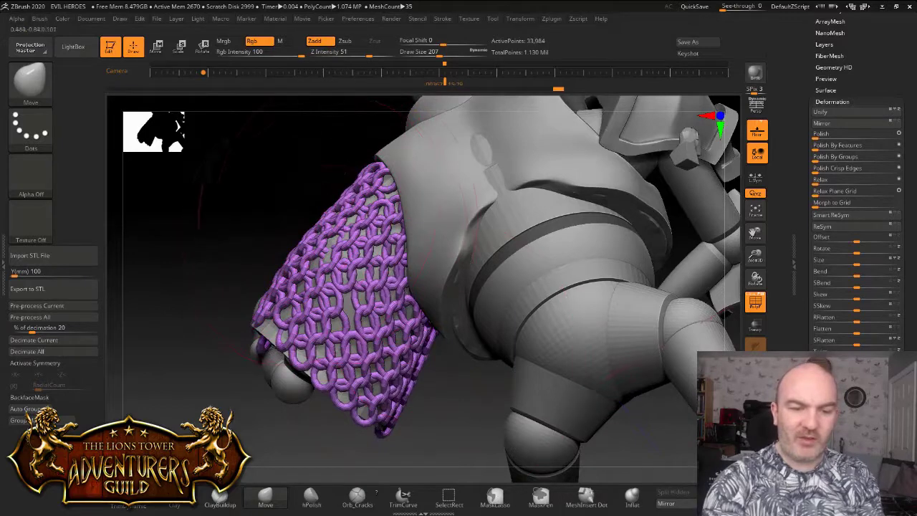
drag(353, 345, 452, 367)
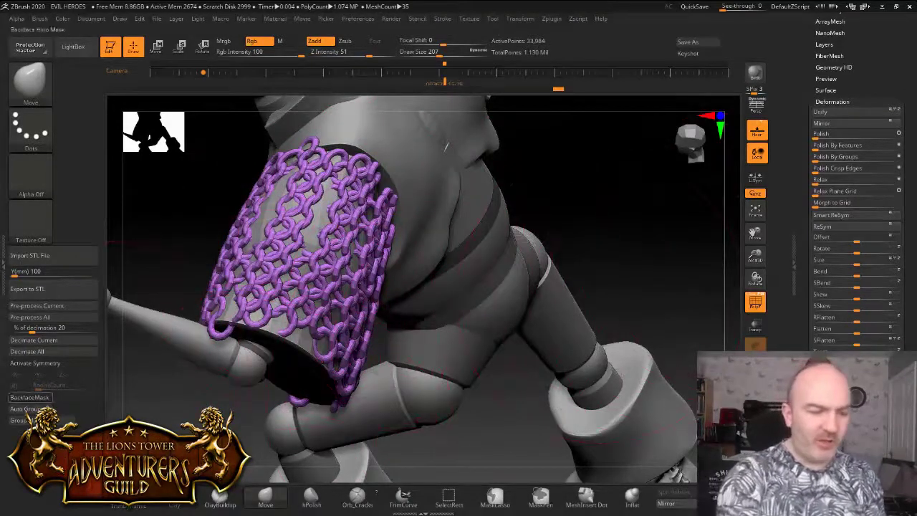
click(27, 409)
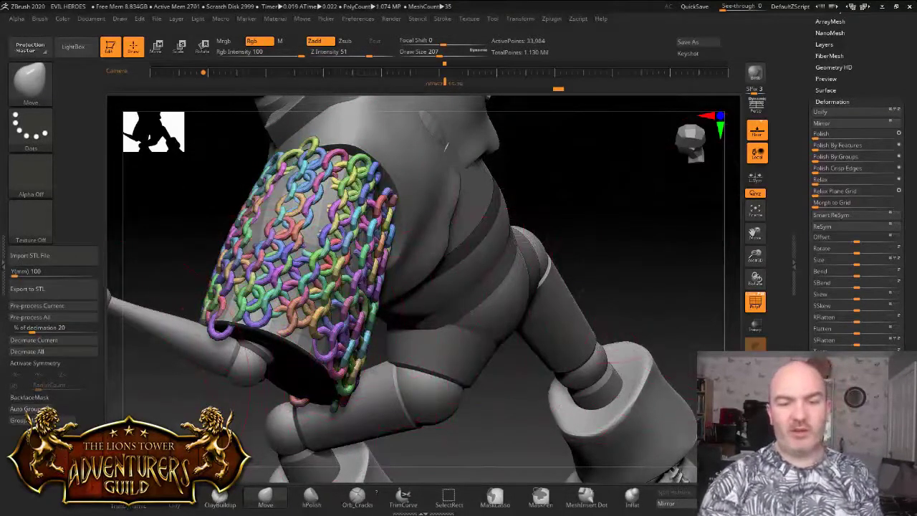
drag(623, 207, 767, 251)
click(755, 367)
drag(660, 301, 641, 337)
click(755, 367)
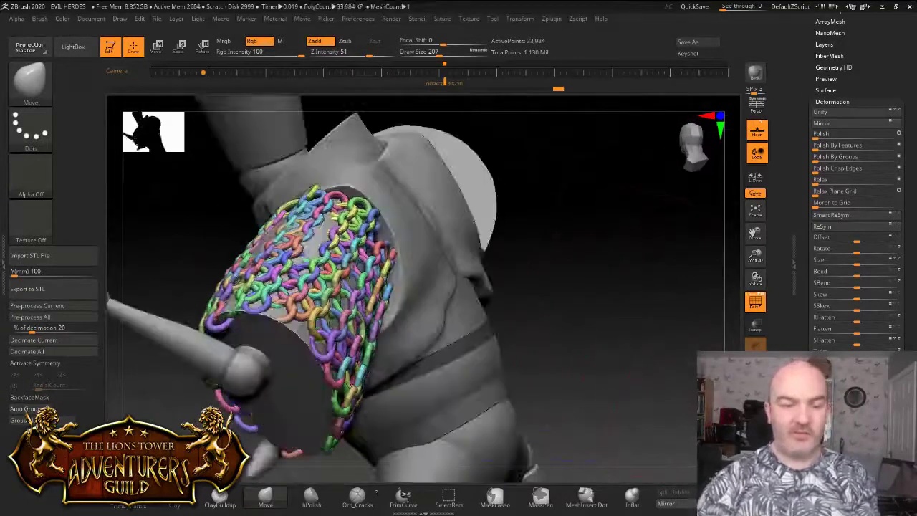
drag(466, 215, 452, 218)
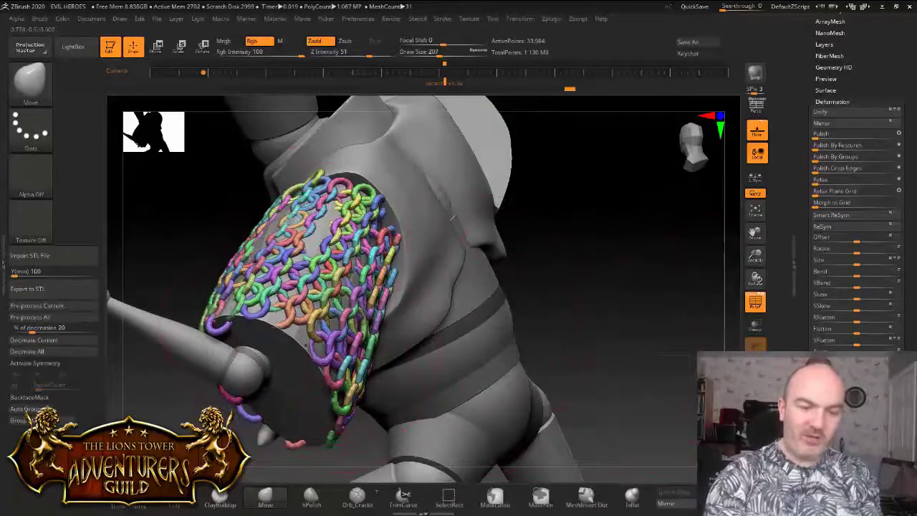
Step: Make the cylinder sleeve base the active subtool and divide its mesh four times
alt+click(309, 351)
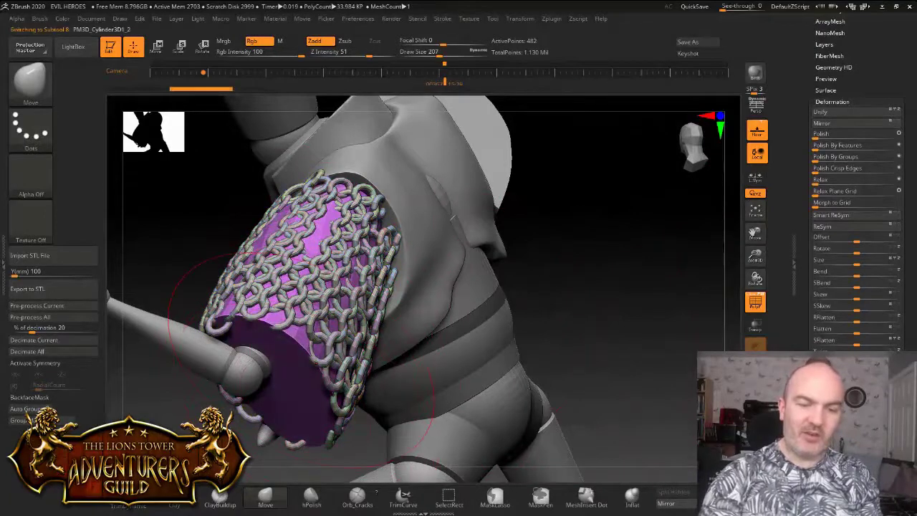
drag(609, 250, 638, 245)
drag(850, 261, 850, 408)
click(829, 157)
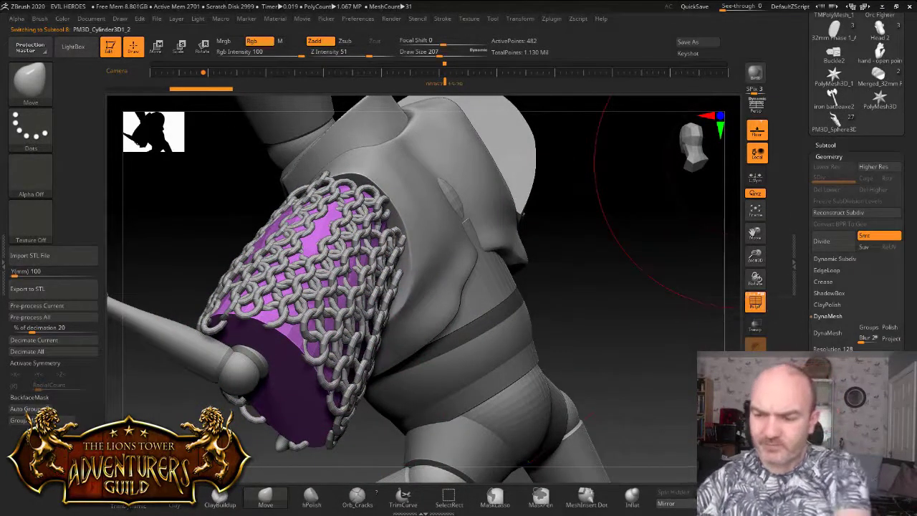
click(831, 241)
click(831, 242)
click(831, 242)
click(832, 242)
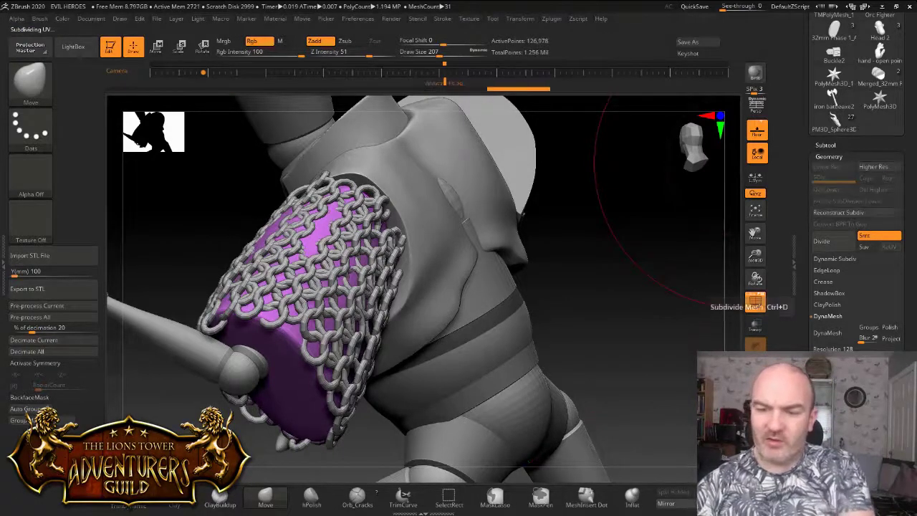
Step: Reshape the sleeve base to meet the chainmail using the Move brush at draw size 167
alt+drag(742, 164, 717, 179)
drag(516, 179, 602, 215)
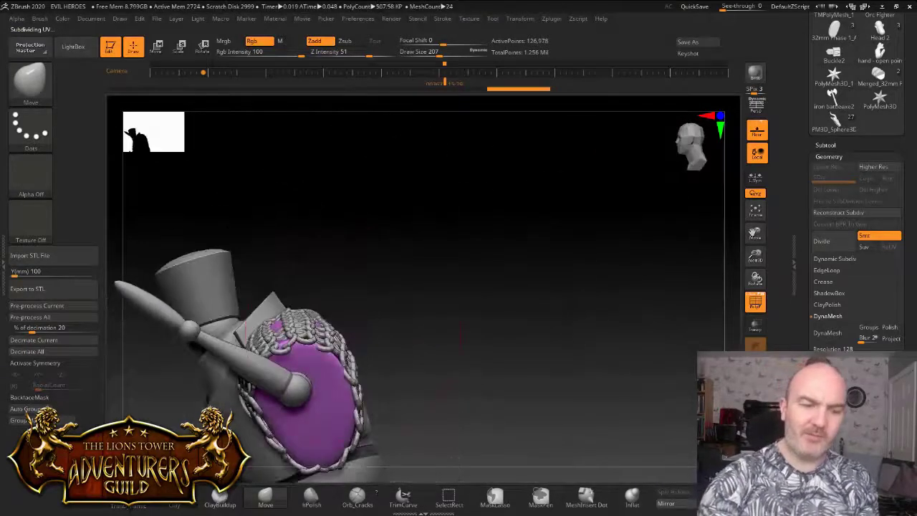
mouse_move(491, 287)
mouse_down()
mouse_move(487, 315)
mouse_move(456, 351)
mouse_move(469, 340)
mouse_up()
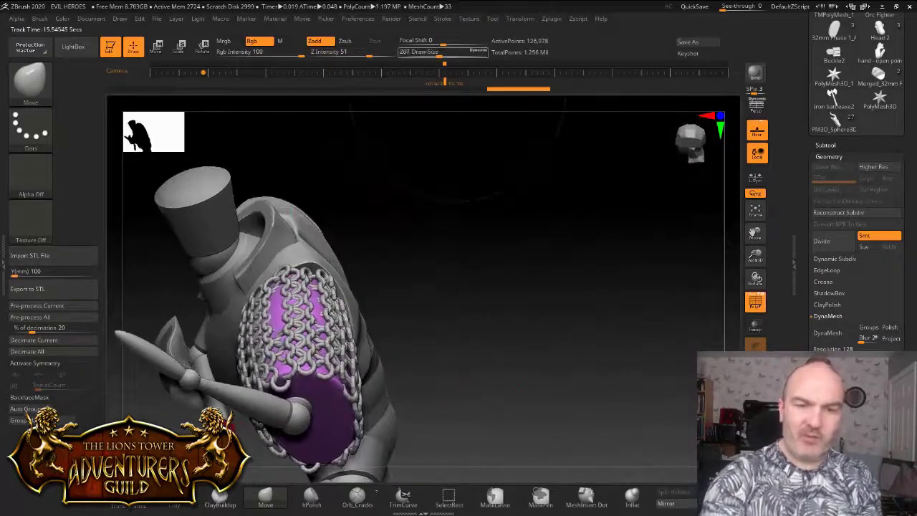
drag(440, 54, 435, 54)
drag(516, 222, 448, 295)
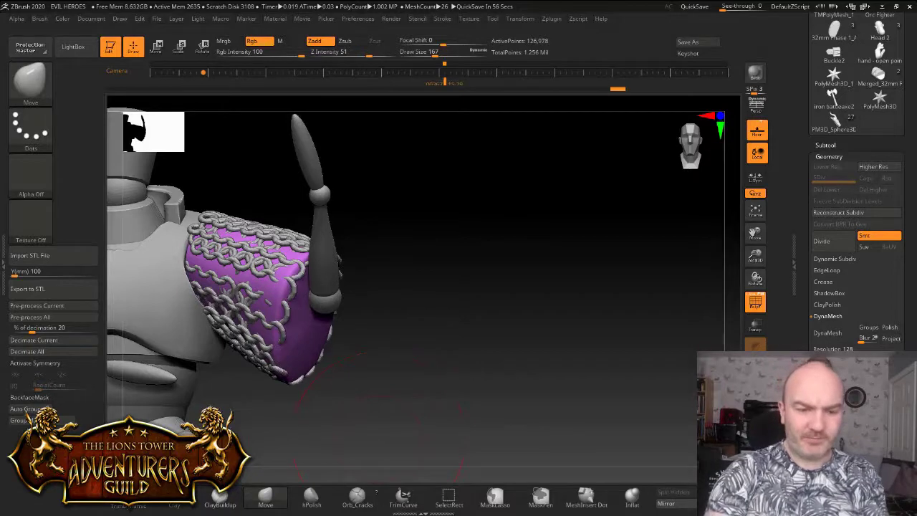
mouse_move(380, 435)
mouse_down()
mouse_move(412, 430)
mouse_move(352, 433)
mouse_move(315, 455)
mouse_move(376, 444)
mouse_up()
Step: Carve the front of the sleeve base back from the buried rings with the ClayBuildup brush at draw size 87
key(b)
key(c)
key(b)
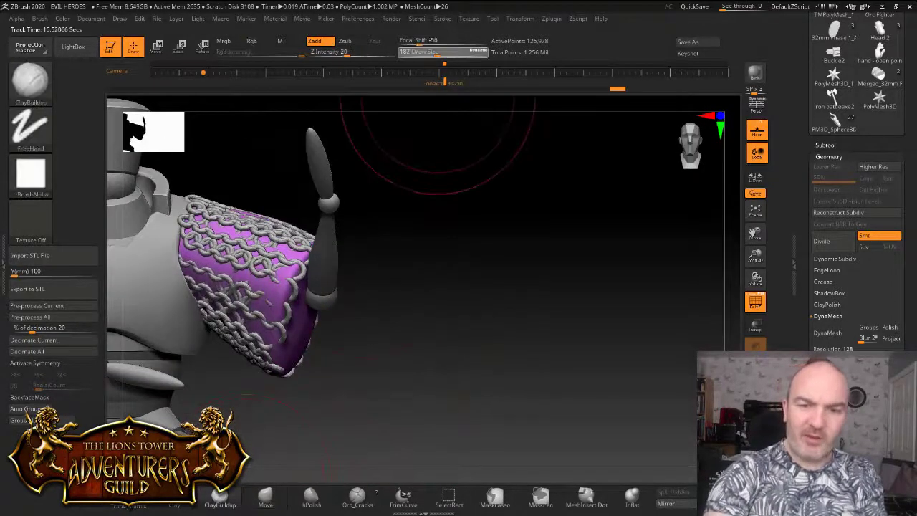
click(427, 53)
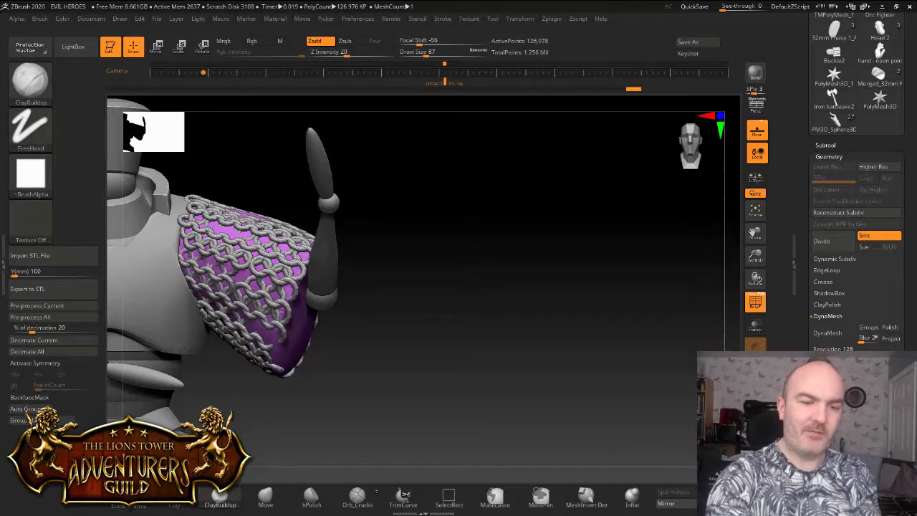
drag(459, 251, 462, 322)
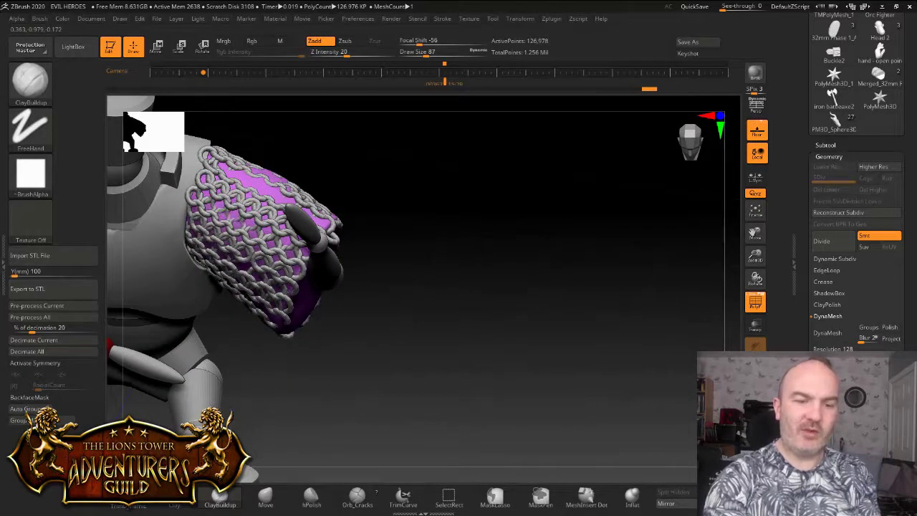
drag(458, 251, 397, 290)
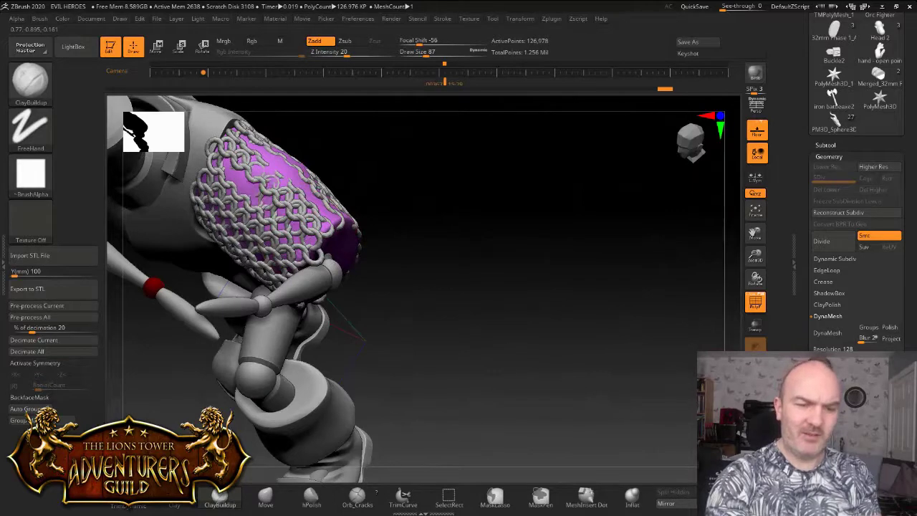
Step: Carve the sleeve base around the rings near the shoulder and along its upper front with ClayBuildup
drag(233, 165, 229, 190)
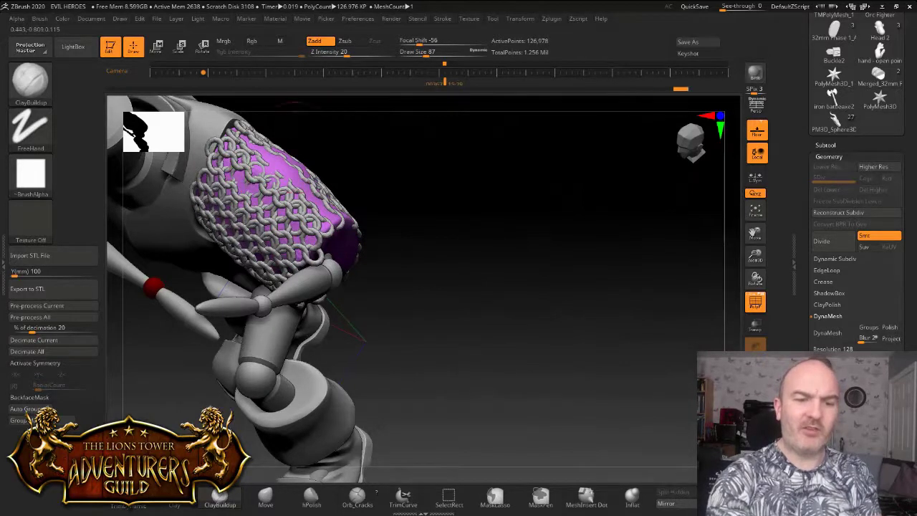
drag(444, 272, 358, 179)
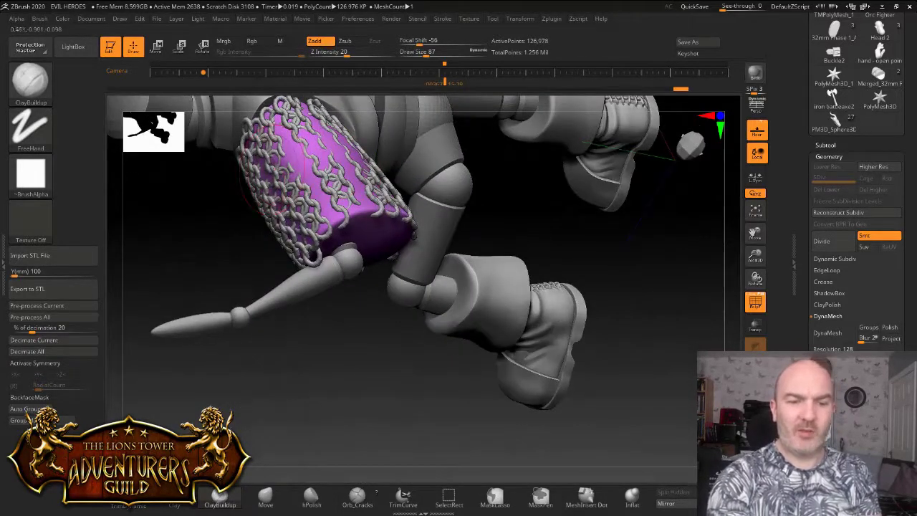
drag(275, 171, 272, 179)
drag(372, 344, 466, 387)
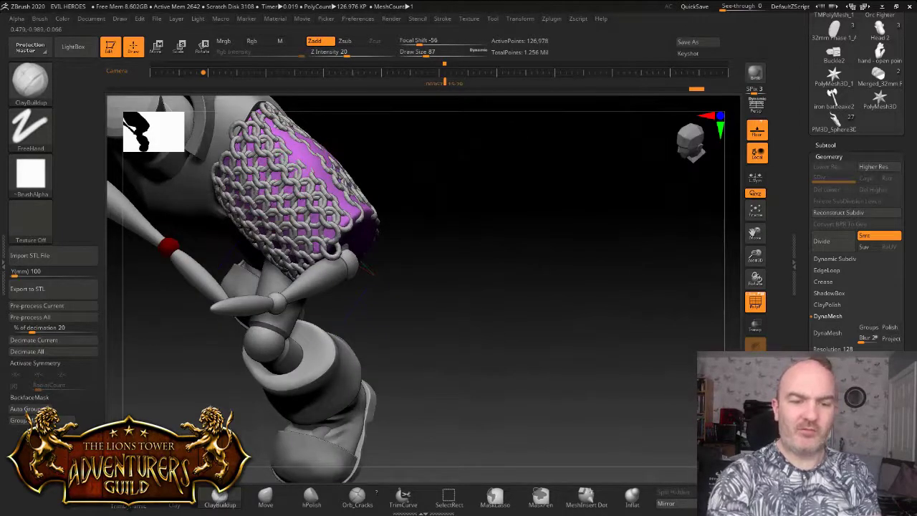
drag(361, 269, 577, 206)
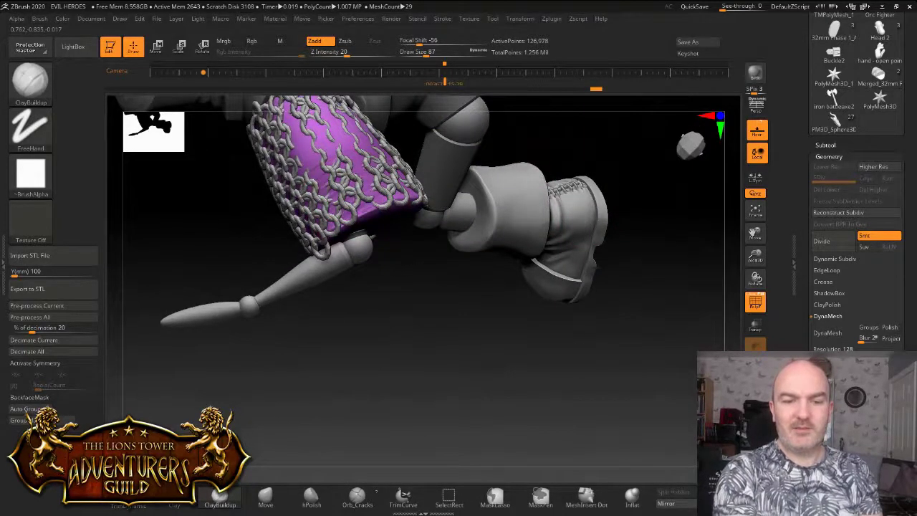
Step: Free the buried rings along the sleeve's top and outer side by carving the base with ClayBuildup
alt+drag(401, 287, 459, 326)
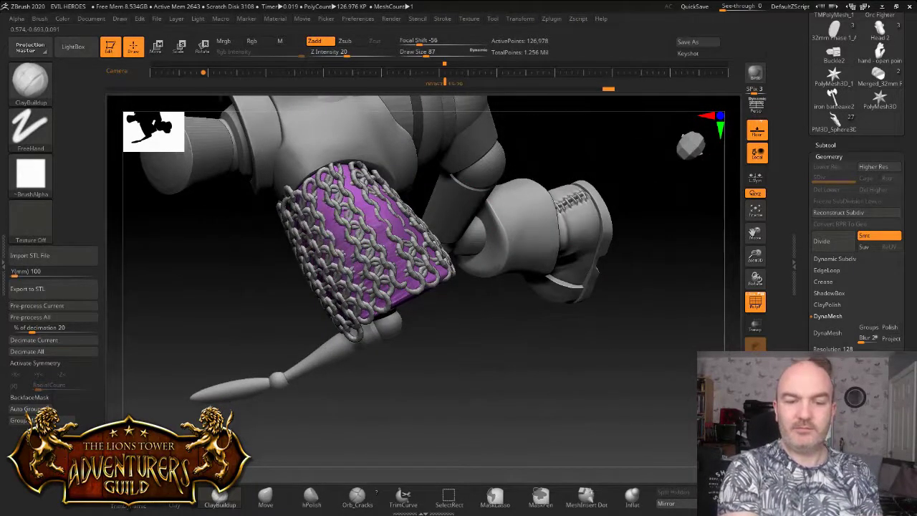
drag(510, 324, 543, 304)
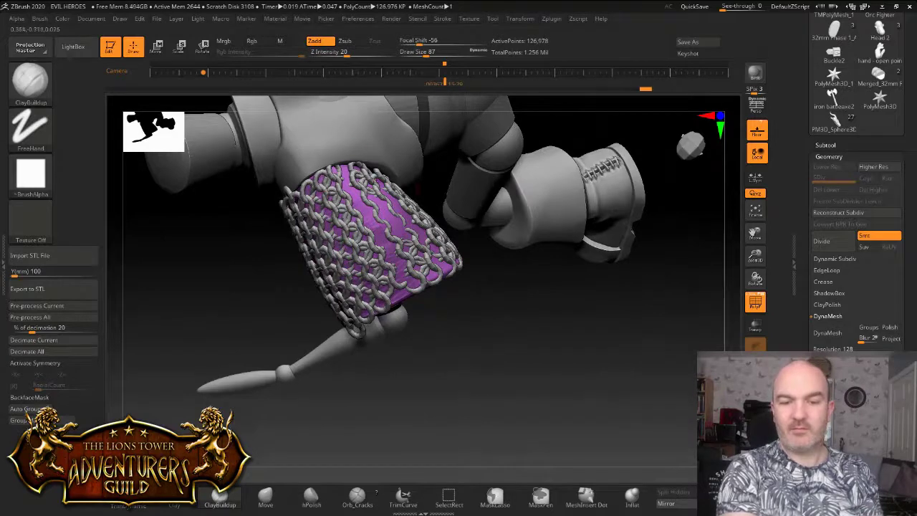
right_drag(318, 208, 373, 149)
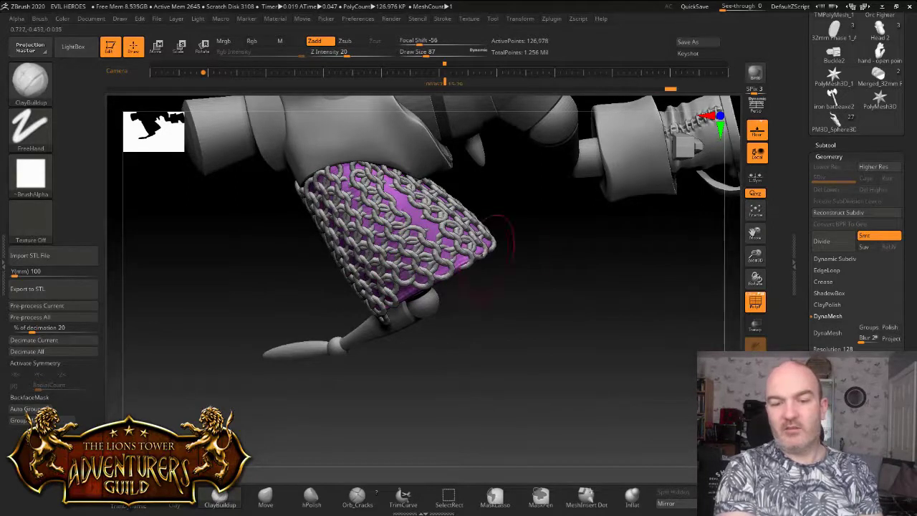
drag(504, 258, 529, 223)
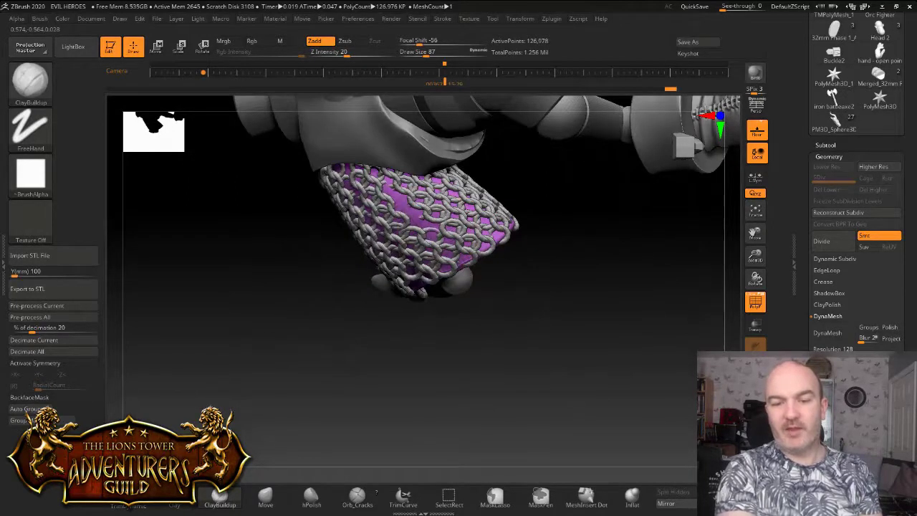
drag(418, 220, 412, 213)
Step: Carve the base beneath the rings on the sleeve's back side, from the armour edge to the cuff
drag(504, 281, 531, 268)
drag(483, 166, 502, 170)
mouse_move(548, 294)
mouse_down()
mouse_move(615, 279)
mouse_move(559, 320)
mouse_move(564, 293)
mouse_up()
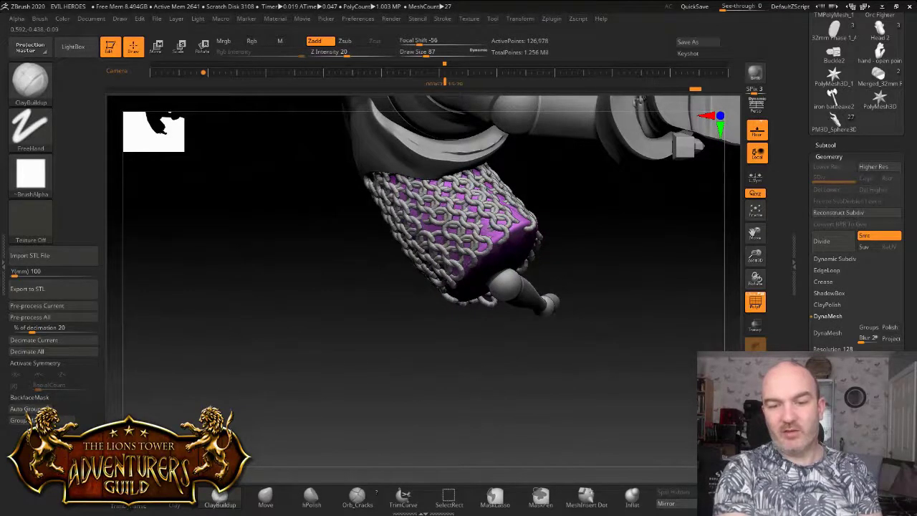
drag(573, 286, 652, 276)
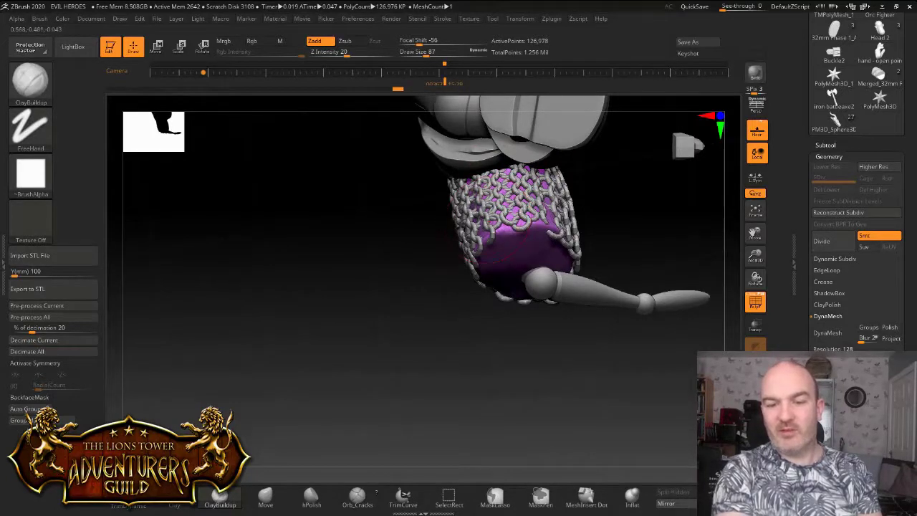
Step: Carve the sleeve base at the upper cuff edge with ClayBuildup at draw size 20
right_drag(512, 215, 630, 187)
right_drag(624, 278, 623, 212)
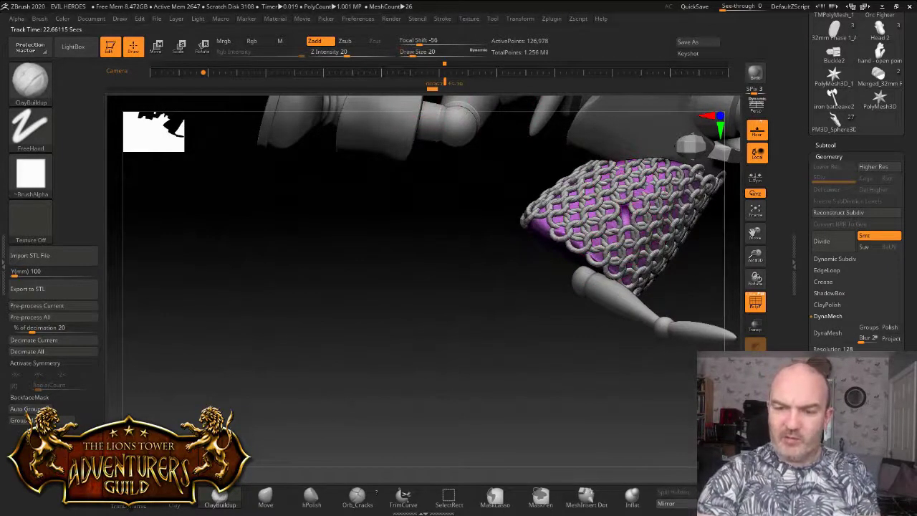
mouse_move(663, 240)
right_down()
mouse_move(695, 242)
mouse_move(668, 241)
mouse_move(699, 252)
mouse_move(677, 261)
mouse_move(703, 326)
mouse_move(694, 288)
mouse_move(663, 275)
right_up()
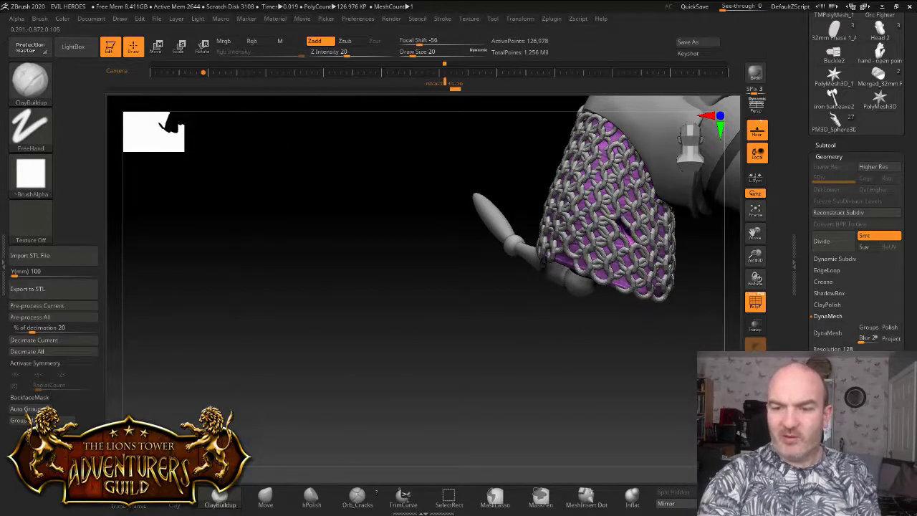
mouse_move(607, 265)
right_down()
mouse_move(625, 229)
mouse_move(584, 247)
right_up()
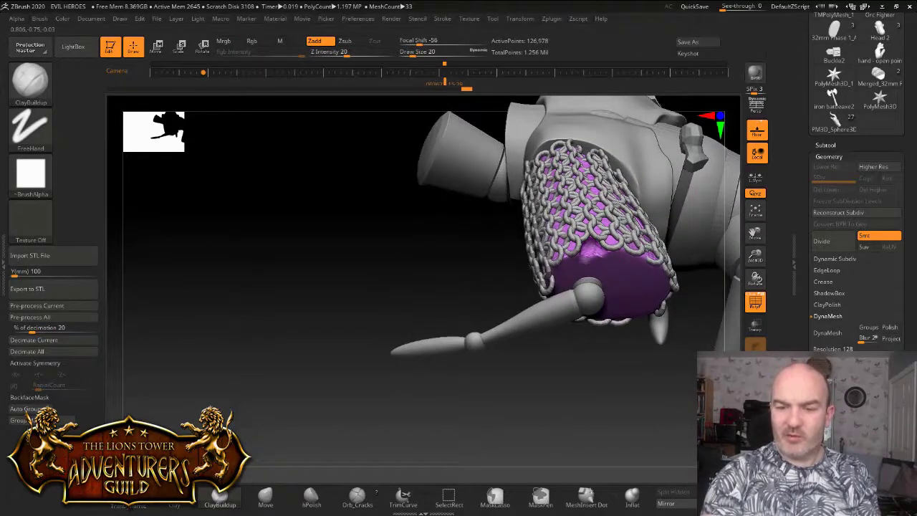
mouse_move(589, 251)
right_down()
mouse_move(601, 279)
mouse_move(626, 230)
mouse_move(606, 245)
right_up()
right_drag(624, 207, 609, 218)
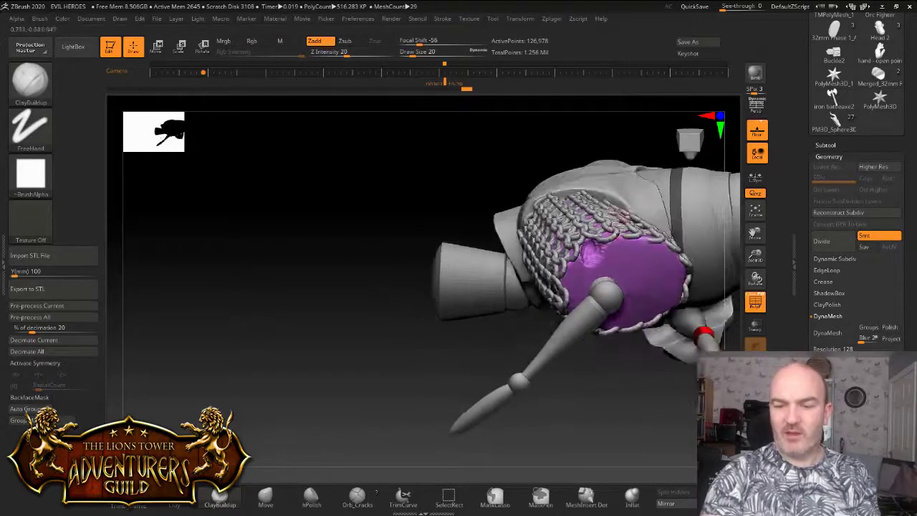
Step: Sculpt fold grooves into the upper part of the sleeve base's end face with ClayBuildup at draw size 33, and smooth them
click(416, 53)
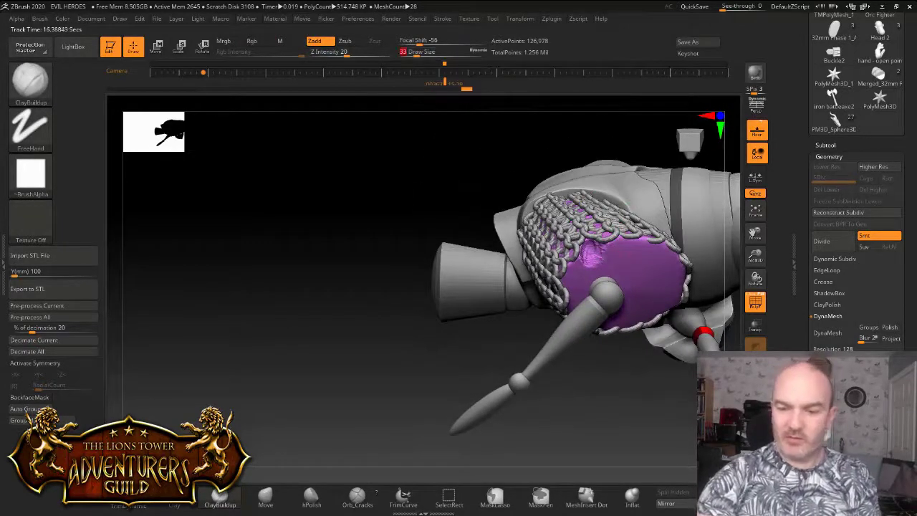
drag(592, 252, 596, 277)
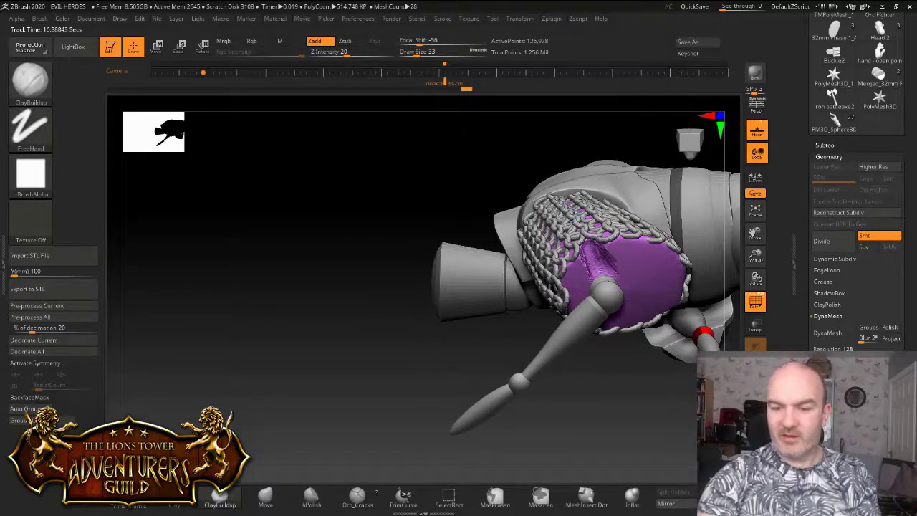
drag(596, 254, 603, 272)
right_drag(625, 208, 645, 228)
shift+drag(593, 256, 601, 270)
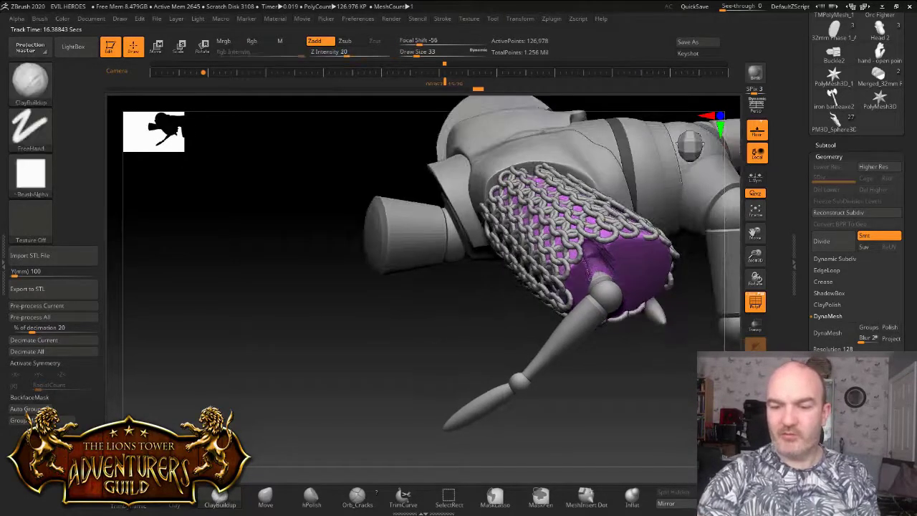
right_drag(609, 276, 618, 229)
shift+drag(578, 247, 590, 257)
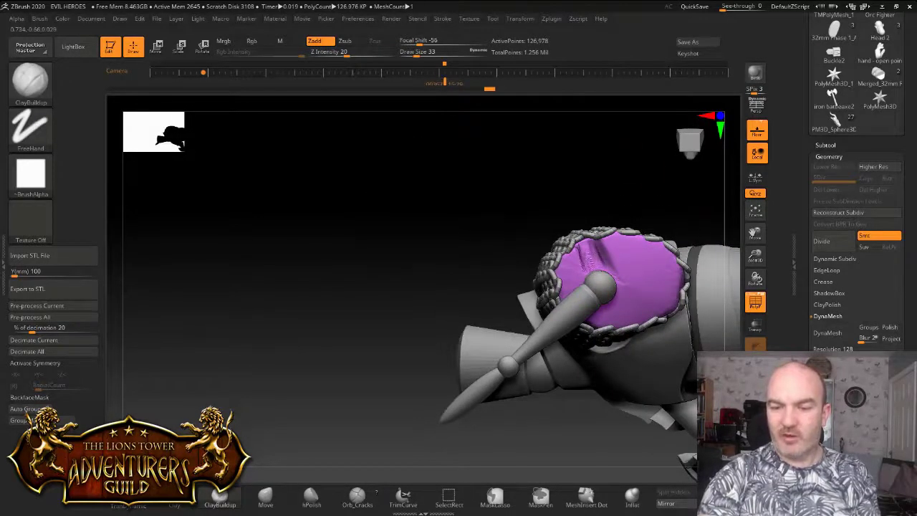
Step: Reselect the sleeve base and carve the end face beside the arm and towards its far cuff edge
right_drag(581, 249, 633, 239)
alt+click(622, 213)
alt+click(635, 278)
right_drag(633, 308, 634, 271)
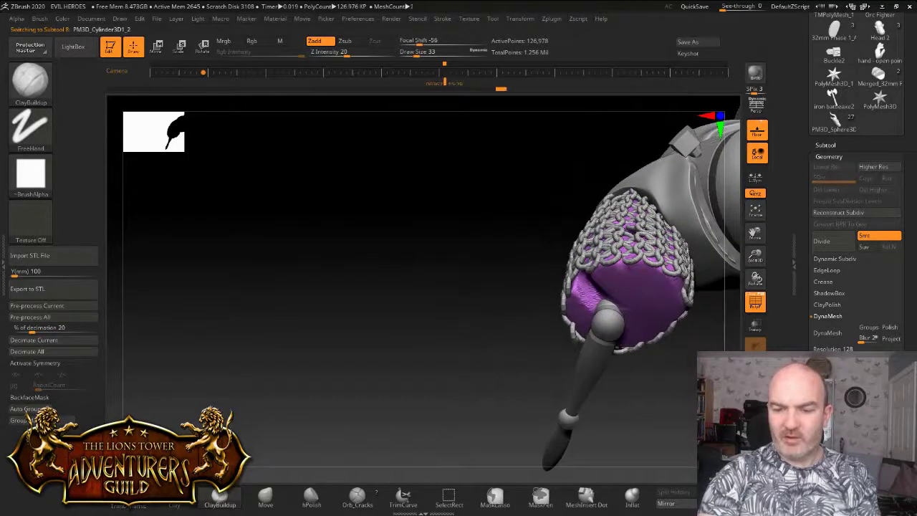
right_drag(638, 315, 650, 269)
right_drag(705, 224, 688, 199)
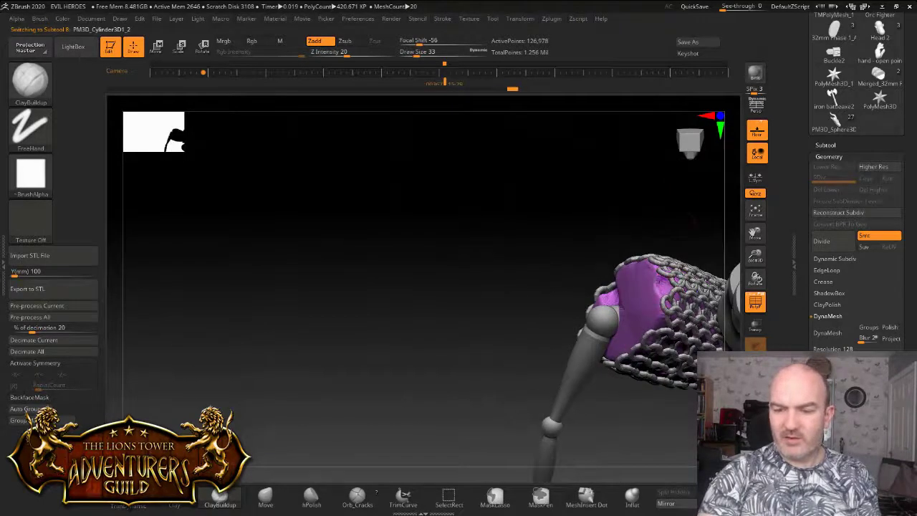
Step: Carve a broad hollow with folds across the sleeve's end face from the far cuff edge towards the arm
right_drag(666, 282, 649, 285)
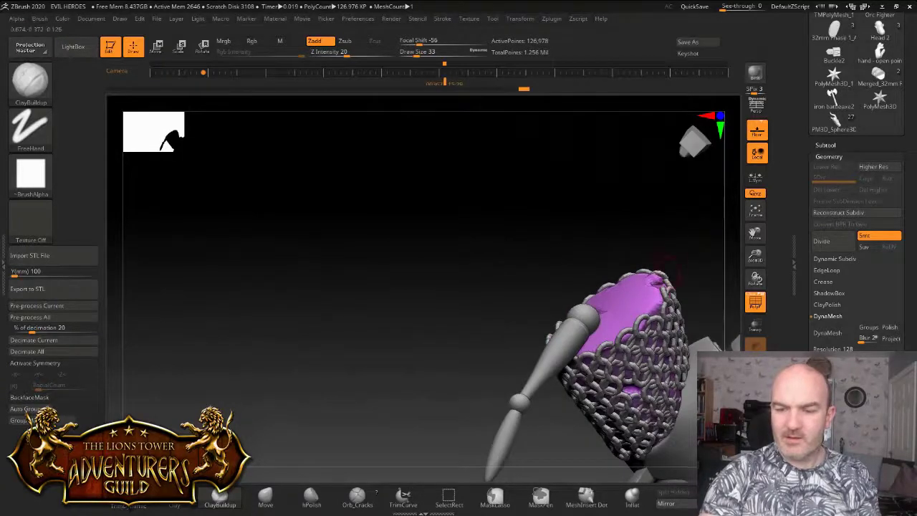
right_drag(691, 260, 648, 303)
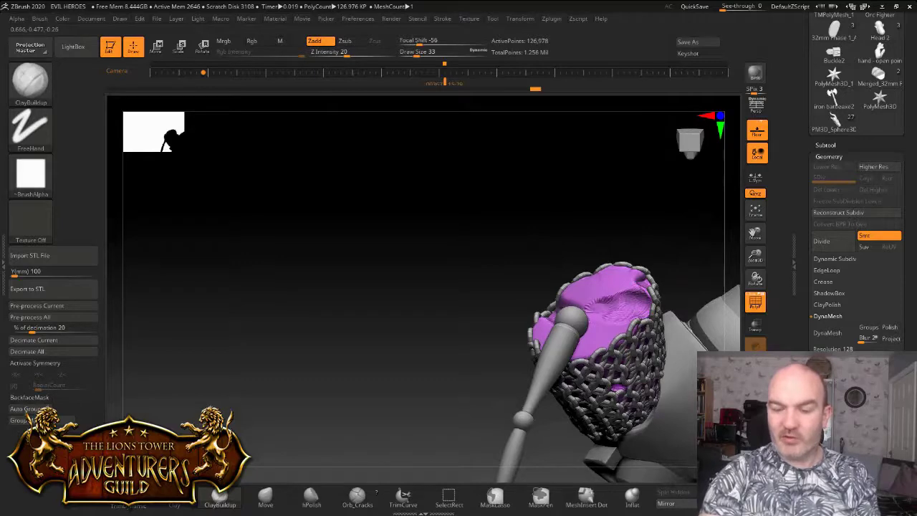
mouse_move(638, 308)
right_down()
mouse_move(618, 310)
mouse_move(622, 373)
mouse_move(618, 331)
mouse_move(601, 315)
mouse_move(625, 253)
mouse_move(636, 288)
right_up()
mouse_move(625, 303)
mouse_down()
mouse_move(651, 292)
mouse_move(650, 279)
mouse_move(609, 304)
mouse_move(606, 271)
mouse_up()
right_drag(607, 276, 642, 255)
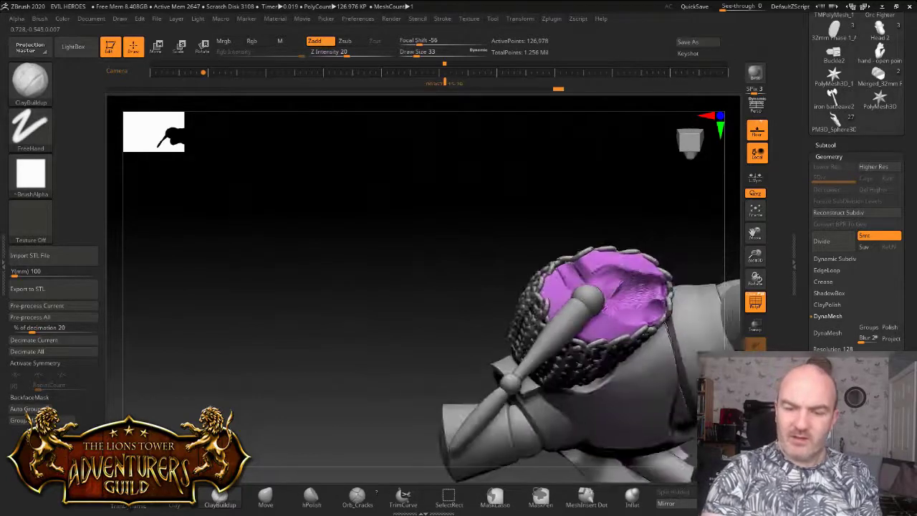
right_drag(620, 292, 599, 309)
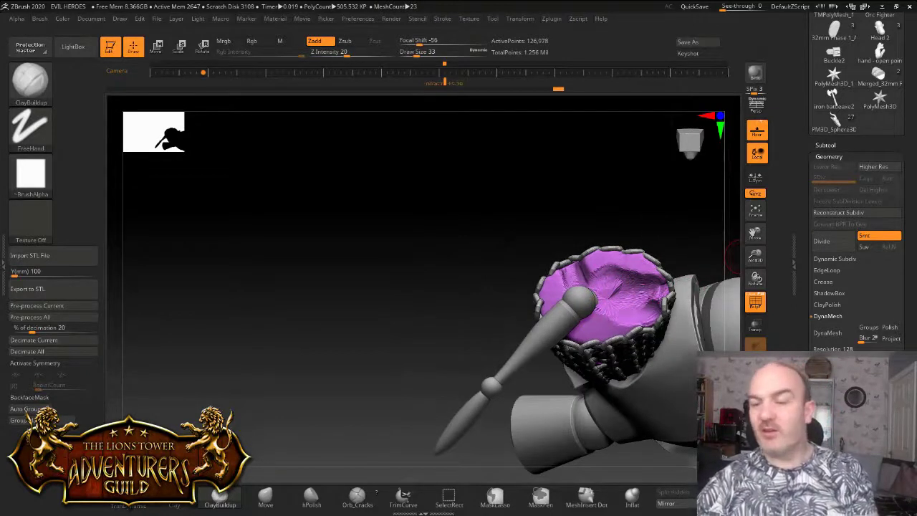
Step: Remesh the sleeve base with DynaMesh at resolution 504 with Polish turned on
click(825, 146)
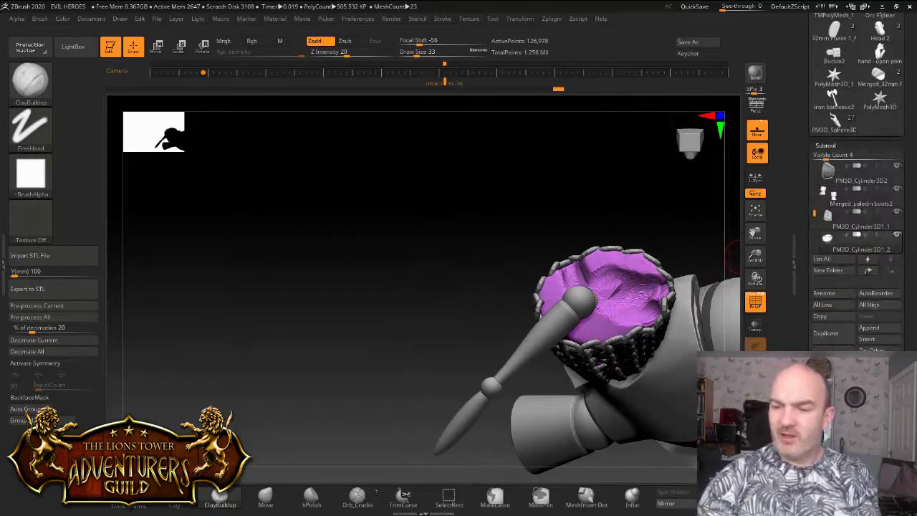
click(825, 146)
click(829, 158)
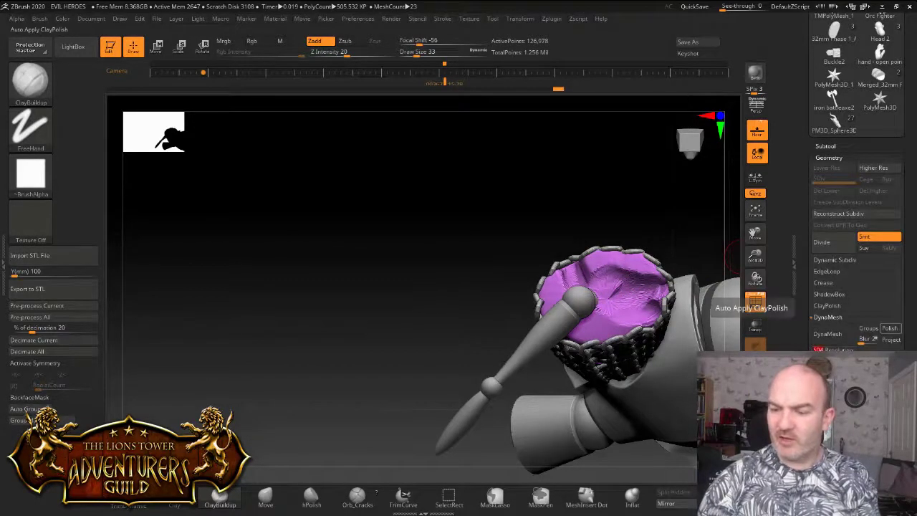
click(890, 328)
click(830, 334)
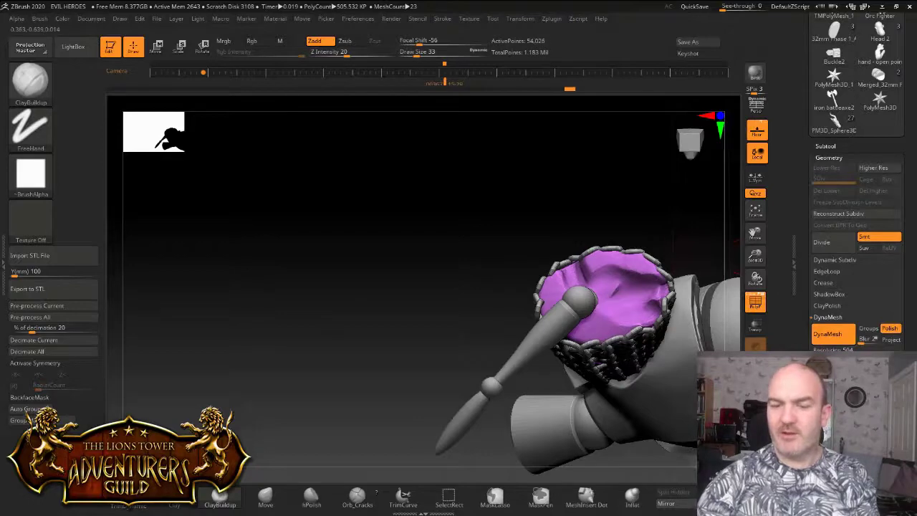
Step: Adjust the sleeve base's cuff edge against the rings with the Move brush at draw size 33
drag(674, 215, 641, 219)
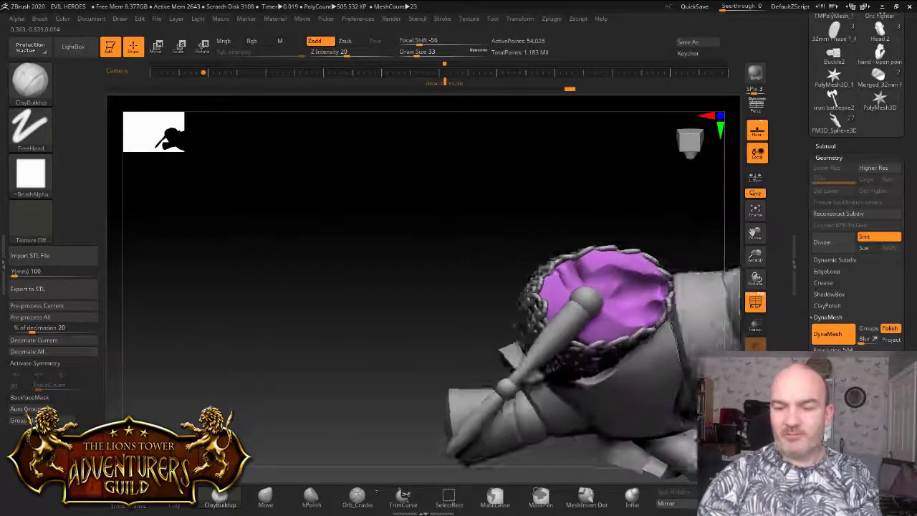
drag(315, 315, 394, 316)
click(265, 496)
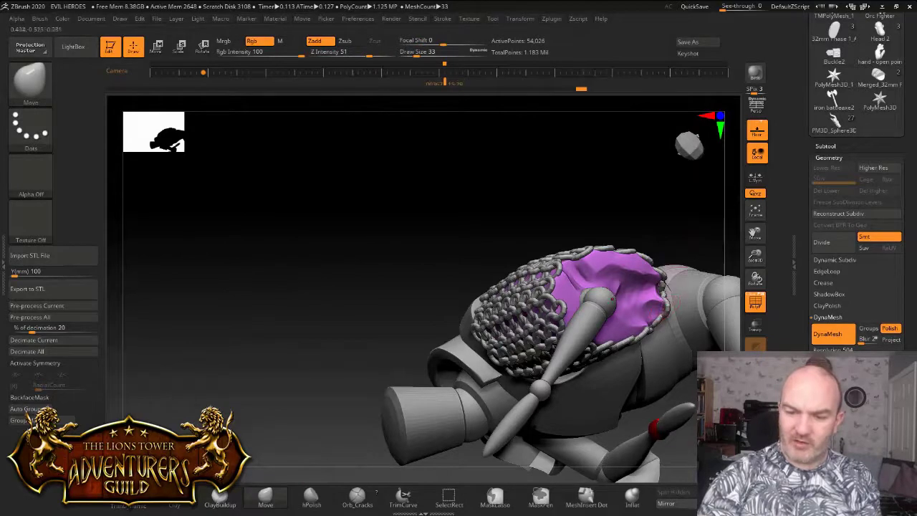
drag(679, 247, 713, 243)
mouse_move(663, 266)
mouse_down()
mouse_move(673, 260)
mouse_move(670, 240)
mouse_move(598, 235)
mouse_move(616, 226)
mouse_move(573, 258)
mouse_move(564, 222)
mouse_move(548, 233)
mouse_move(560, 247)
mouse_move(569, 231)
mouse_up()
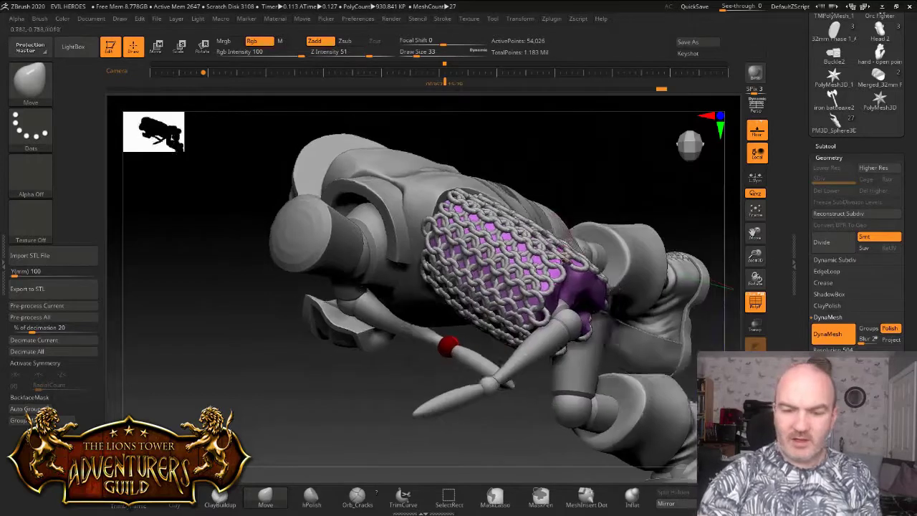
Step: Select the chainmail rings and hide unwanted individual rings near the cuff and on the sleeve's upper side
alt+click(559, 262)
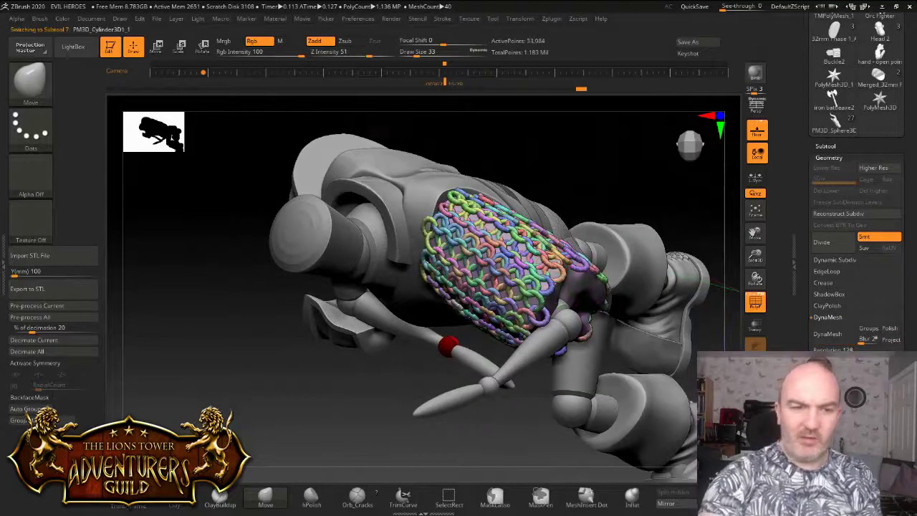
ctrl+shift+click(547, 313)
ctrl+shift+click(549, 313)
mouse_move(552, 314)
right_down()
mouse_move(566, 261)
mouse_move(551, 257)
mouse_move(577, 240)
mouse_move(537, 234)
mouse_move(572, 219)
right_up()
ctrl+shift+click(538, 233)
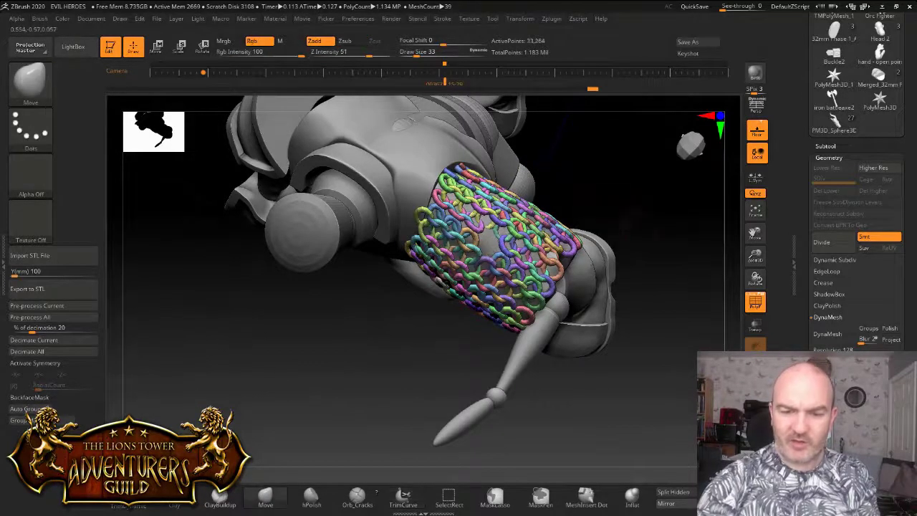
Step: Hide further unwanted rings on the sleeve's front and lower cuff corner, and delete all hidden rings
mouse_move(499, 238)
right_down()
mouse_move(527, 228)
mouse_move(536, 162)
mouse_move(521, 156)
right_up()
ctrl+shift+click(473, 295)
mouse_move(473, 296)
right_down()
mouse_move(495, 293)
mouse_move(476, 291)
mouse_move(500, 264)
mouse_move(505, 276)
mouse_move(493, 270)
right_up()
right_drag(469, 386, 473, 367)
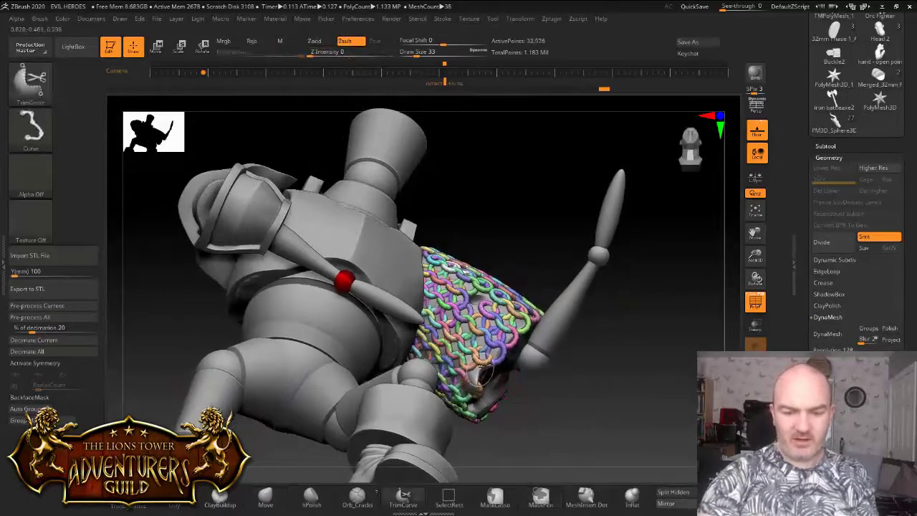
ctrl+alt+shift+click(471, 367)
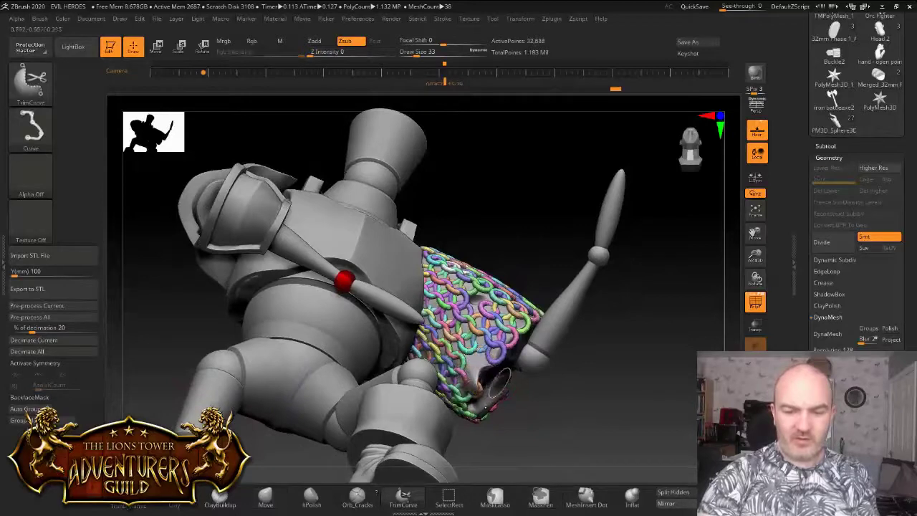
drag(482, 362, 510, 378)
right_drag(510, 378, 584, 419)
drag(459, 337, 393, 299)
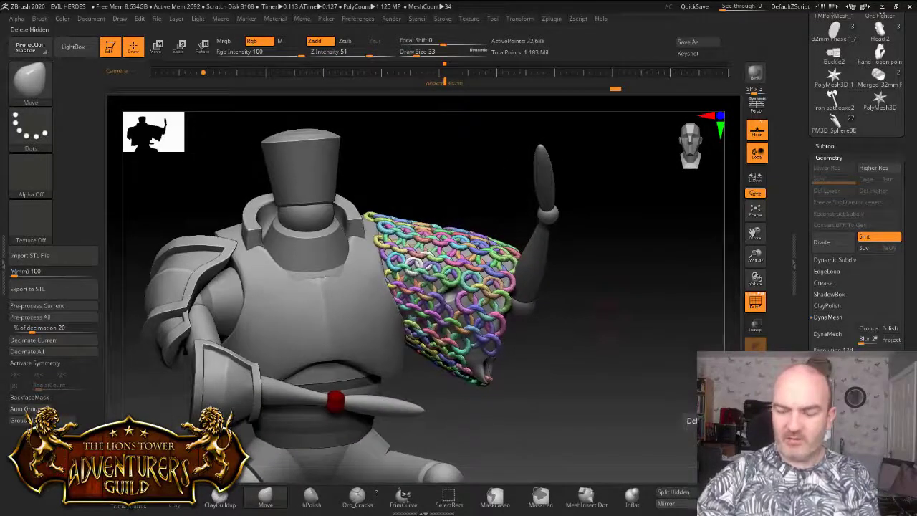
click(716, 492)
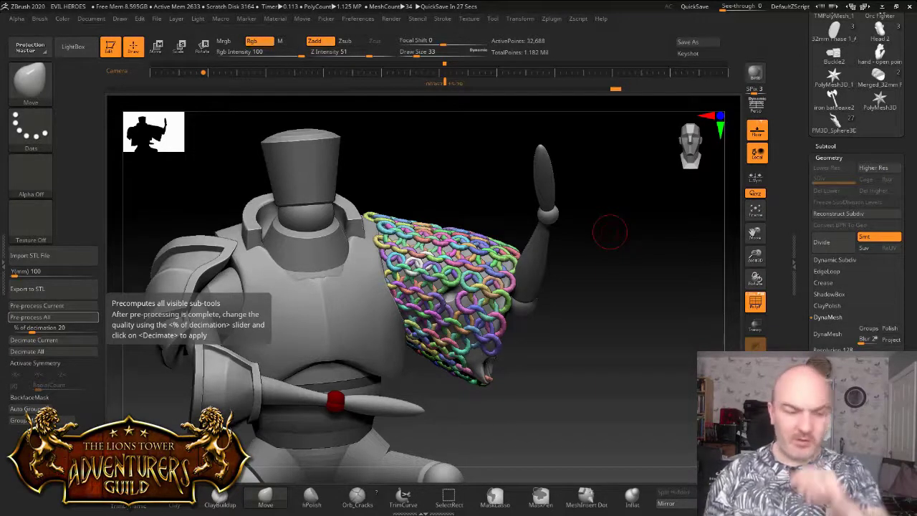
Step: Select the sleeve base and bring up the topology modification options that include Delete Hidden
alt+click(484, 368)
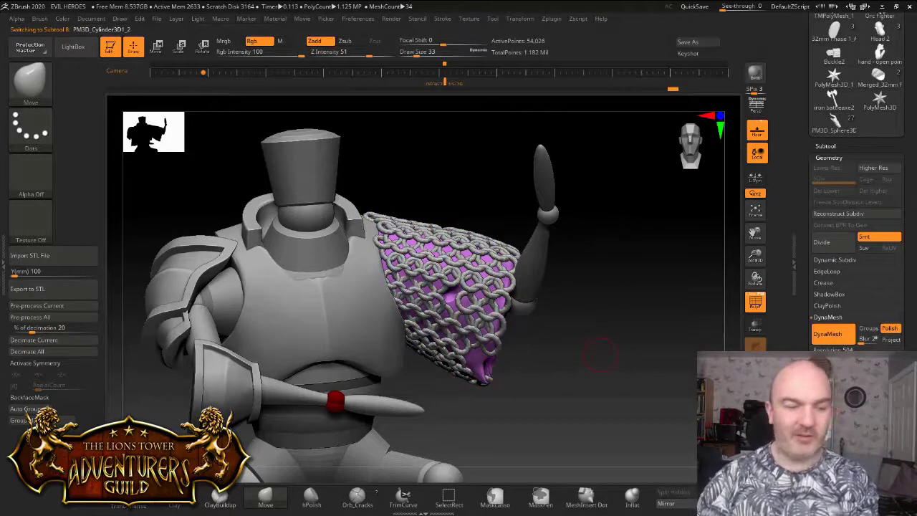
drag(856, 401, 856, 394)
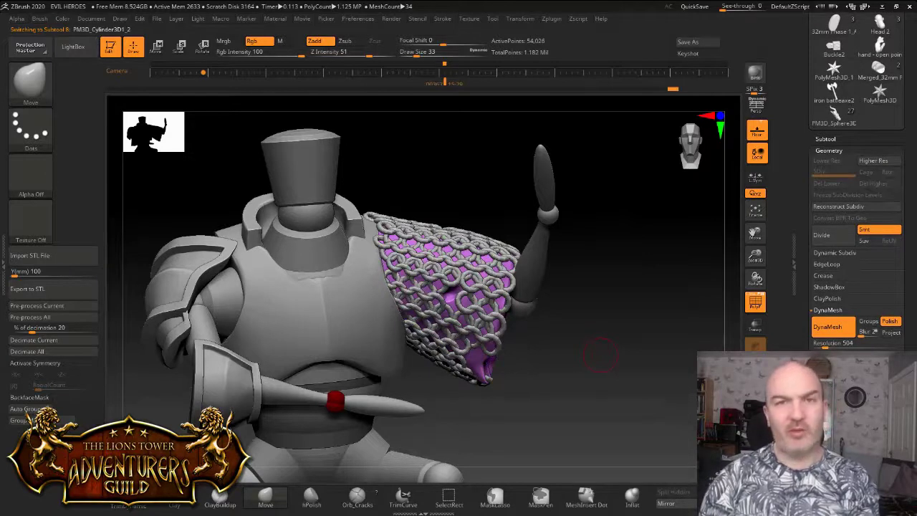
click(836, 414)
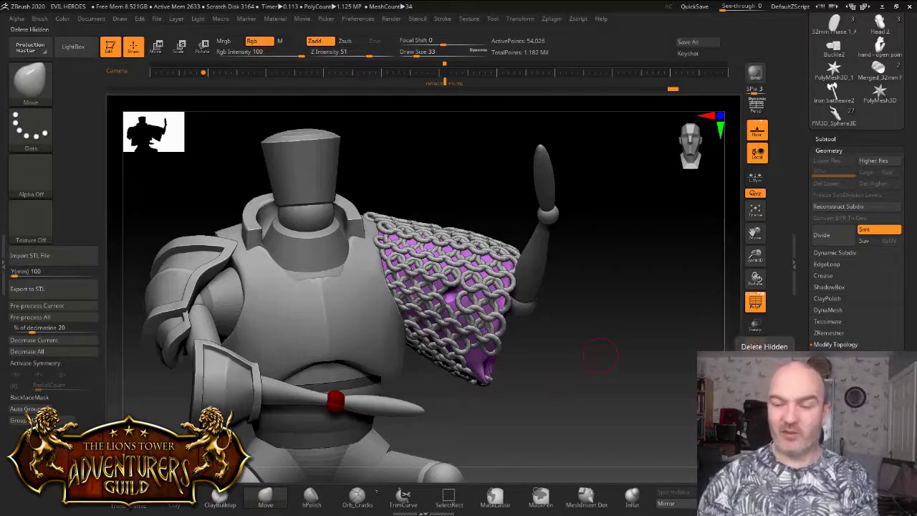
Step: Carve and smooth the base in the gap between the front rings with ClayBuildup at draw size 13
mouse_move(606, 357)
mouse_down()
mouse_move(599, 359)
mouse_move(612, 349)
mouse_up()
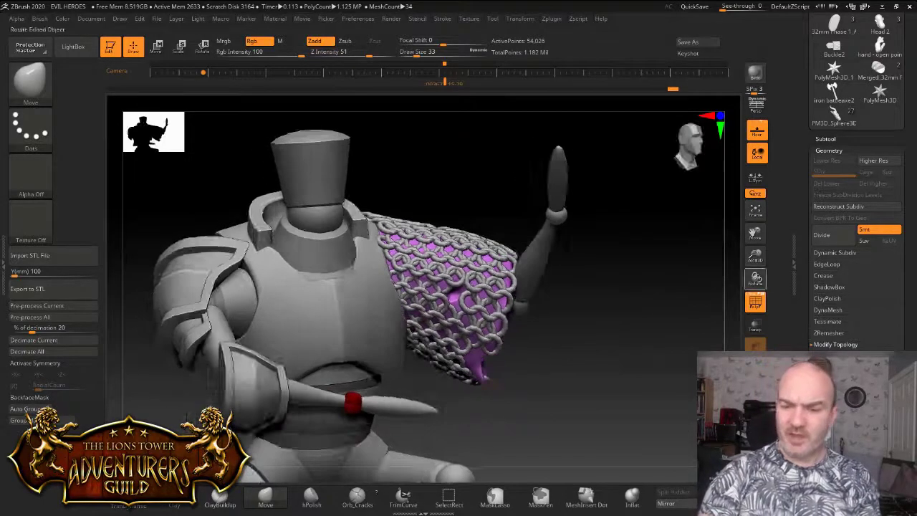
alt+drag(600, 313, 602, 358)
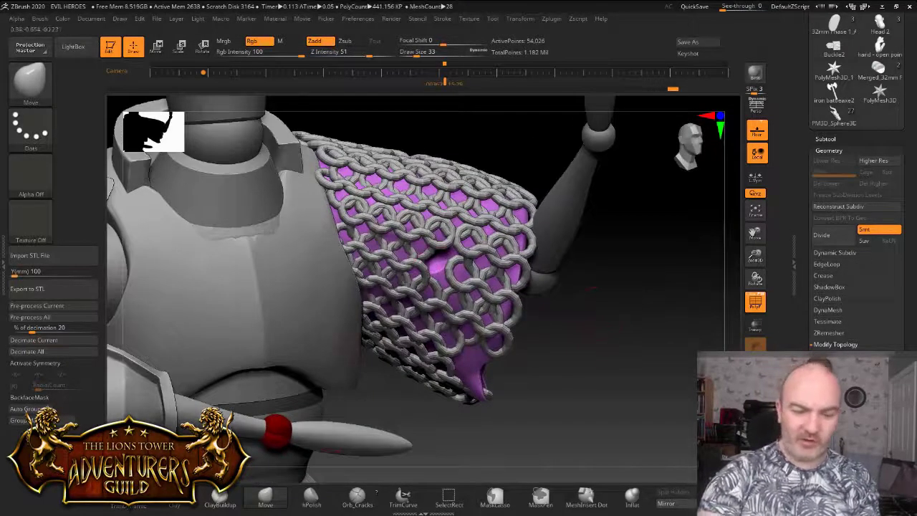
click(220, 496)
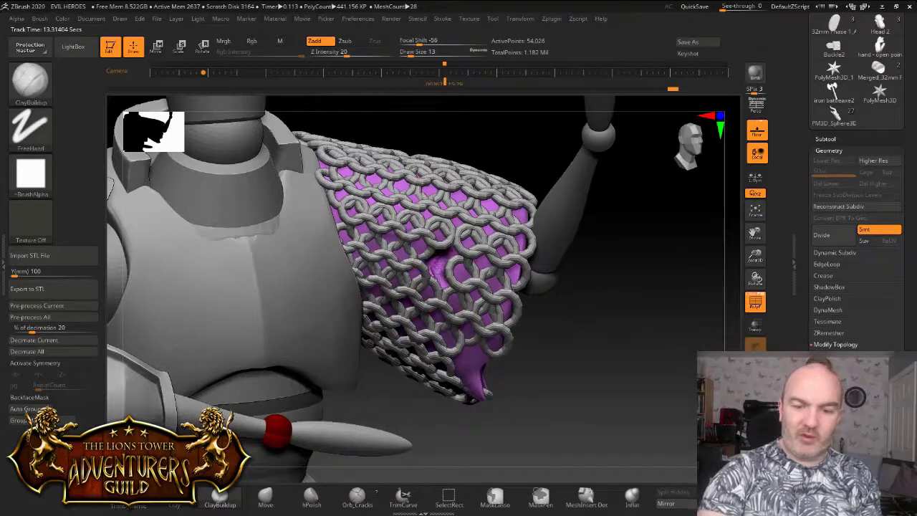
right_drag(453, 326, 444, 275)
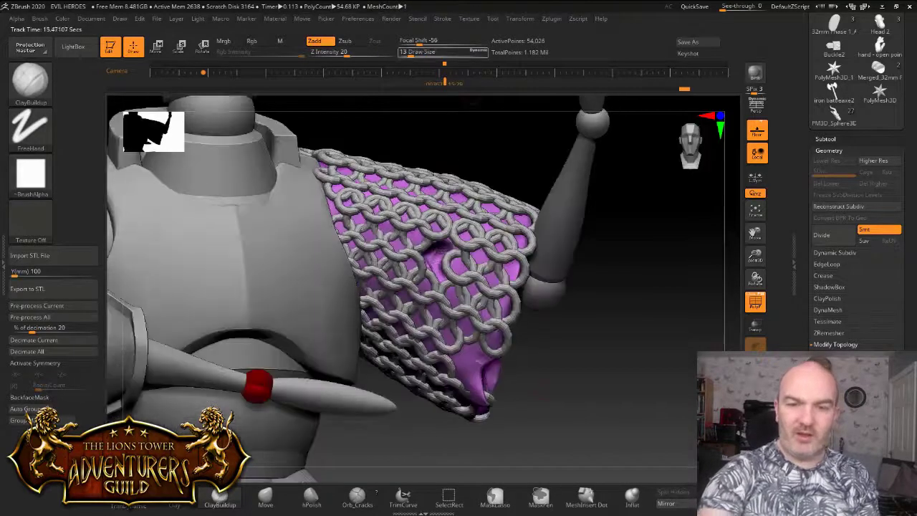
Step: Carve back the base's exposed lower front cuff corner with ClayBuildup at draw size 33
drag(411, 54, 416, 54)
alt+drag(467, 364, 479, 405)
mouse_move(482, 373)
alt+mouse_down()
mouse_move(468, 362)
mouse_move(465, 374)
mouse_move(480, 386)
alt+mouse_up()
mouse_move(551, 400)
mouse_down()
mouse_move(491, 361)
mouse_move(496, 371)
mouse_move(510, 358)
mouse_move(503, 395)
mouse_move(502, 381)
mouse_up()
mouse_move(601, 421)
mouse_down()
mouse_move(521, 374)
mouse_move(541, 393)
mouse_move(607, 368)
mouse_move(627, 315)
mouse_move(623, 286)
mouse_move(592, 357)
mouse_move(556, 371)
mouse_move(510, 323)
mouse_move(544, 288)
mouse_move(513, 334)
mouse_move(546, 288)
mouse_move(513, 340)
mouse_move(537, 301)
mouse_move(531, 347)
mouse_move(537, 304)
mouse_move(513, 359)
mouse_up()
Step: Carve deep folds into the sleeve's open end below the arm, from the front corner to the far cuff edge
mouse_move(663, 250)
mouse_down()
mouse_move(705, 211)
mouse_move(663, 247)
mouse_up()
mouse_move(542, 291)
mouse_down()
mouse_move(519, 317)
mouse_move(530, 351)
mouse_move(544, 330)
mouse_move(595, 358)
mouse_move(609, 287)
mouse_move(620, 301)
mouse_move(620, 337)
mouse_move(596, 374)
mouse_move(534, 405)
mouse_move(587, 387)
mouse_move(541, 409)
mouse_up()
drag(663, 247, 706, 215)
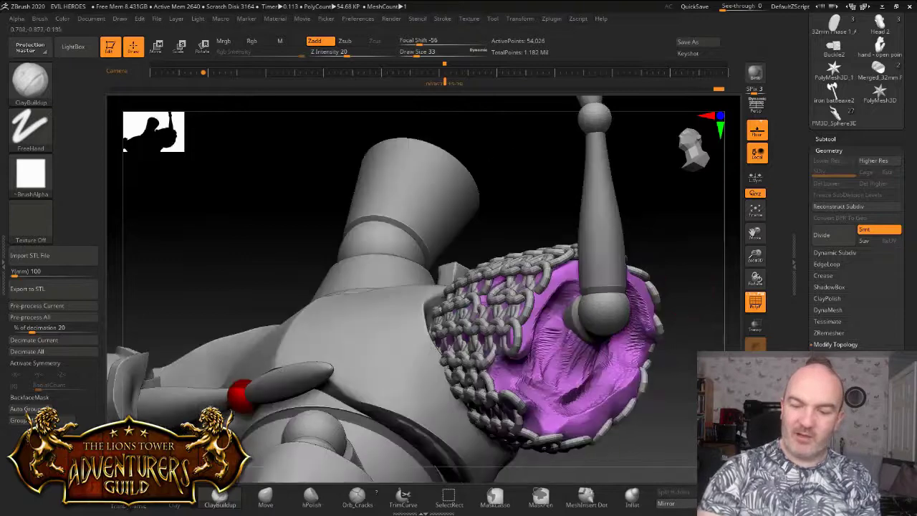
mouse_move(586, 375)
mouse_down()
mouse_move(553, 401)
mouse_move(539, 397)
mouse_move(528, 370)
mouse_up()
drag(645, 257, 691, 247)
drag(538, 390, 551, 382)
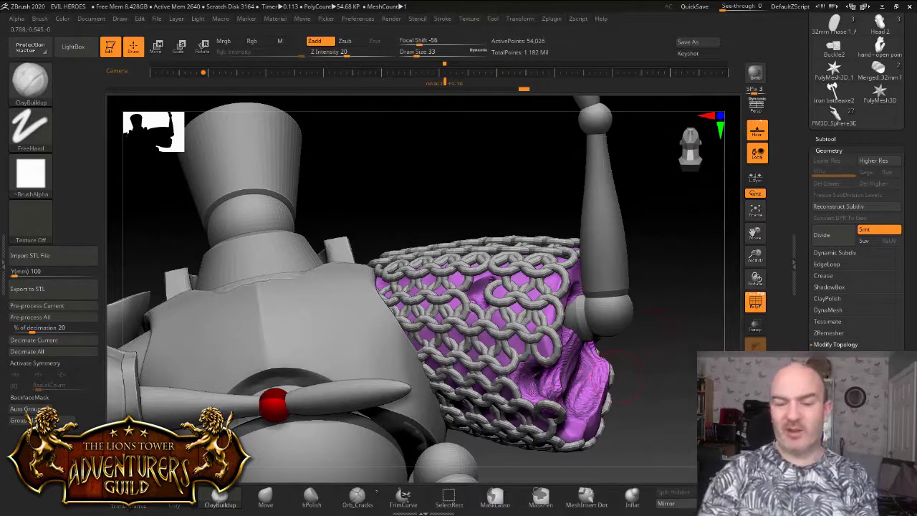
Step: Sculpt and smooth the folds inside the sleeve's open end around the elbow with ClayBuildup at draw size 33
drag(621, 377, 637, 352)
ctrl+drag(701, 274, 622, 349)
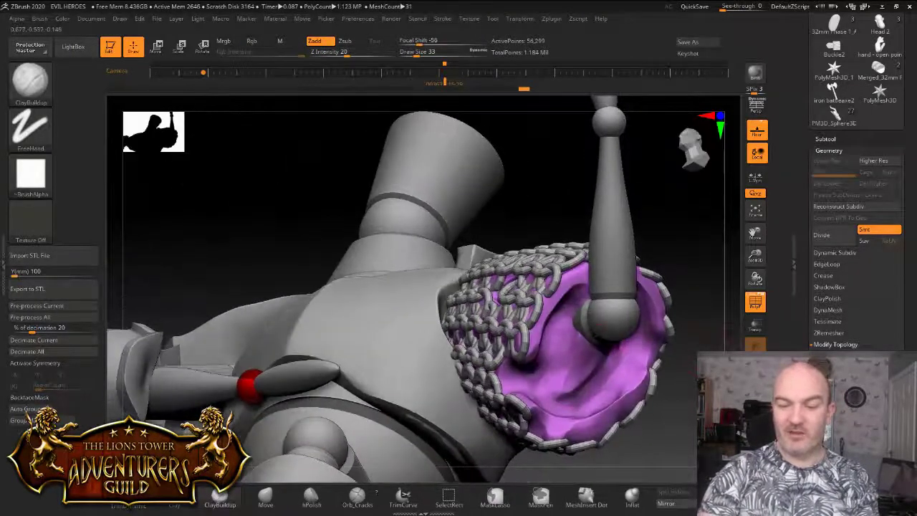
key(shift)
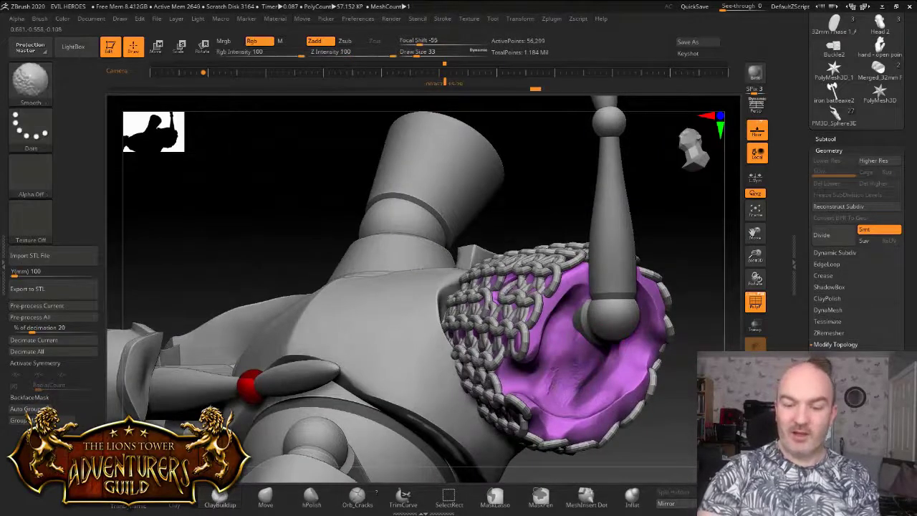
mouse_move(666, 286)
mouse_down()
mouse_move(706, 315)
mouse_move(702, 305)
mouse_move(691, 319)
mouse_up()
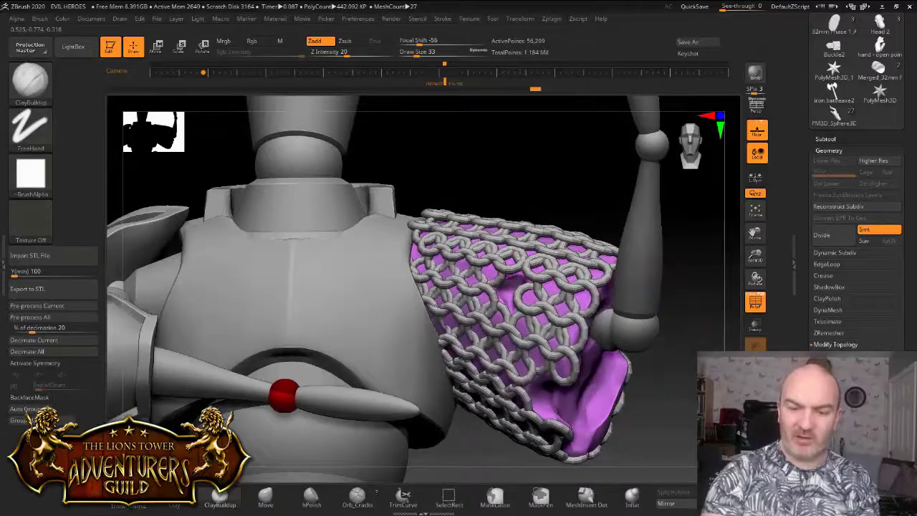
Step: Sculpt the base showing through the ring gaps on the back of the sleeve with ClayBuildup
mouse_move(675, 281)
mouse_down()
mouse_move(649, 304)
mouse_move(612, 262)
mouse_move(602, 225)
mouse_move(606, 245)
mouse_up()
drag(755, 233, 617, 249)
drag(694, 306, 681, 328)
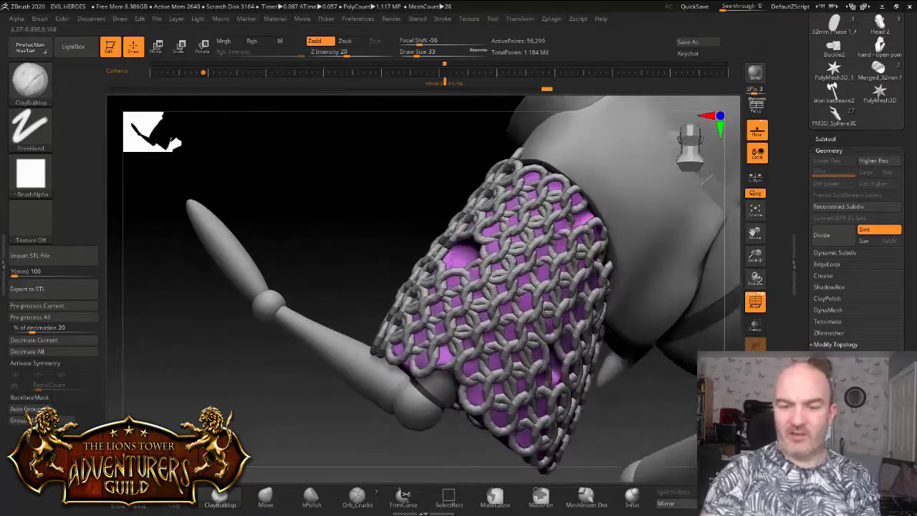
drag(565, 220, 550, 244)
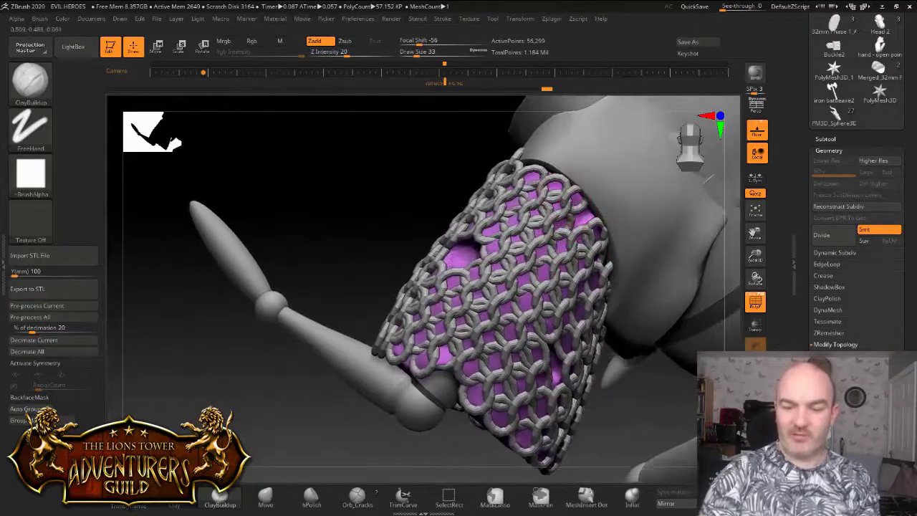
drag(677, 316, 624, 285)
drag(548, 338, 552, 355)
mouse_move(351, 380)
mouse_down()
mouse_move(416, 390)
mouse_move(446, 387)
mouse_move(458, 373)
mouse_up()
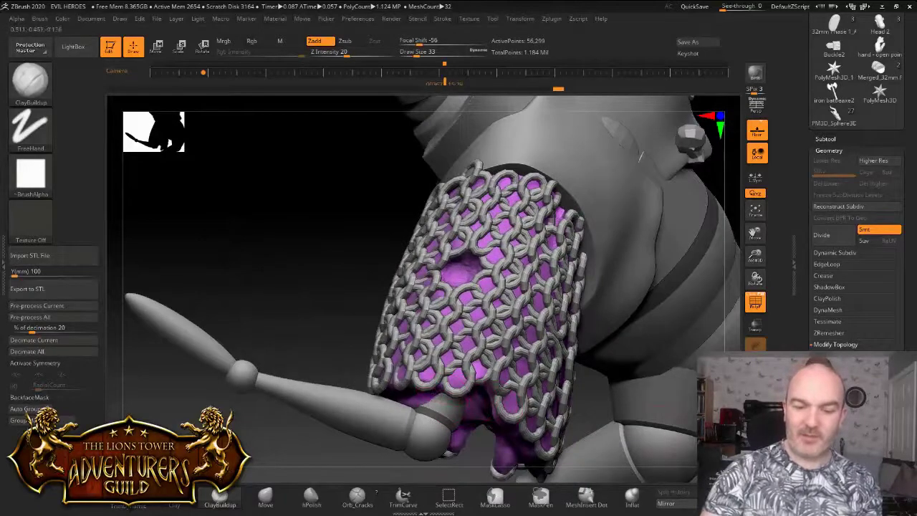
Step: Select the chainmail rings and nudge the ones at the shoulder edge with the Move brush at draw size 97
mouse_move(755, 279)
mouse_down()
mouse_move(688, 297)
mouse_move(756, 279)
mouse_up()
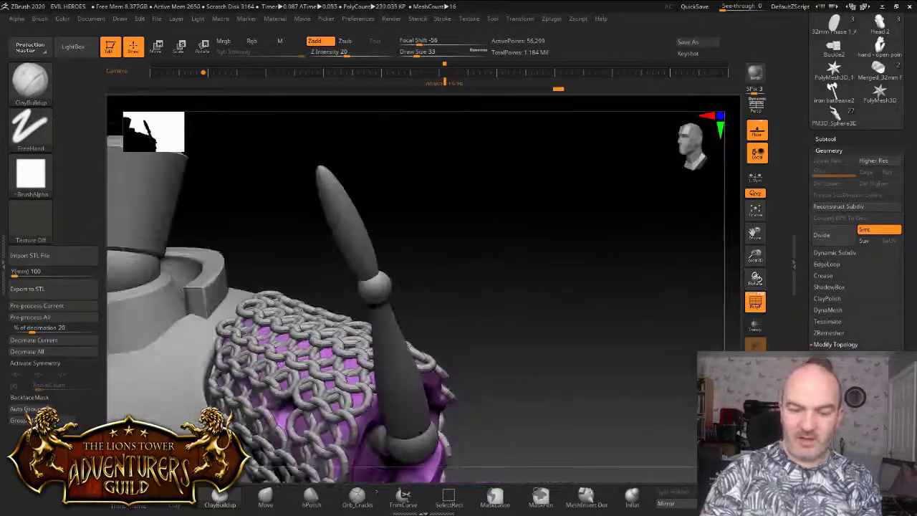
drag(399, 284, 430, 322)
alt+click(287, 226)
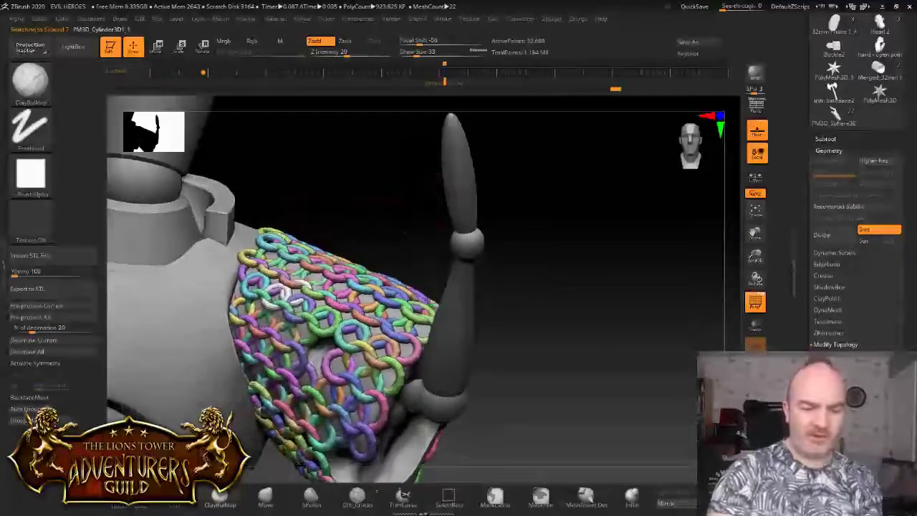
key(b)
key(m)
key(v)
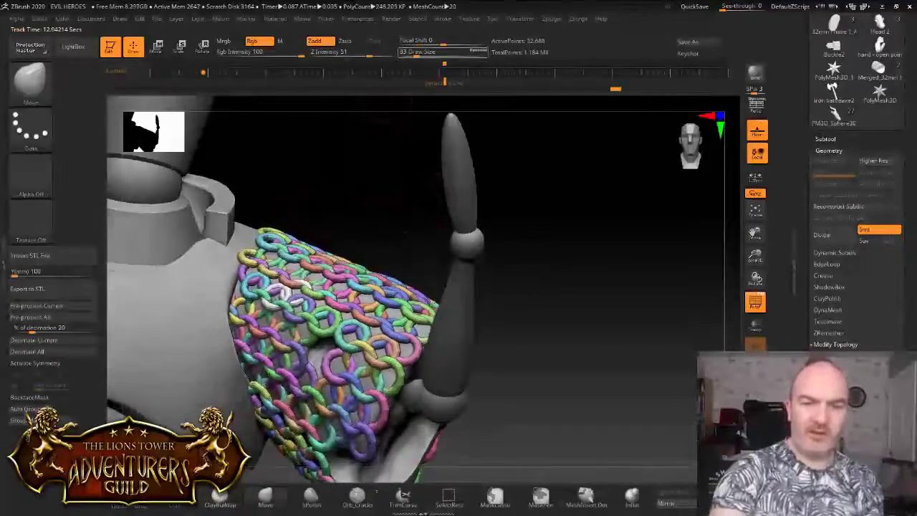
drag(416, 55, 423, 55)
drag(412, 122, 465, 123)
drag(423, 54, 427, 54)
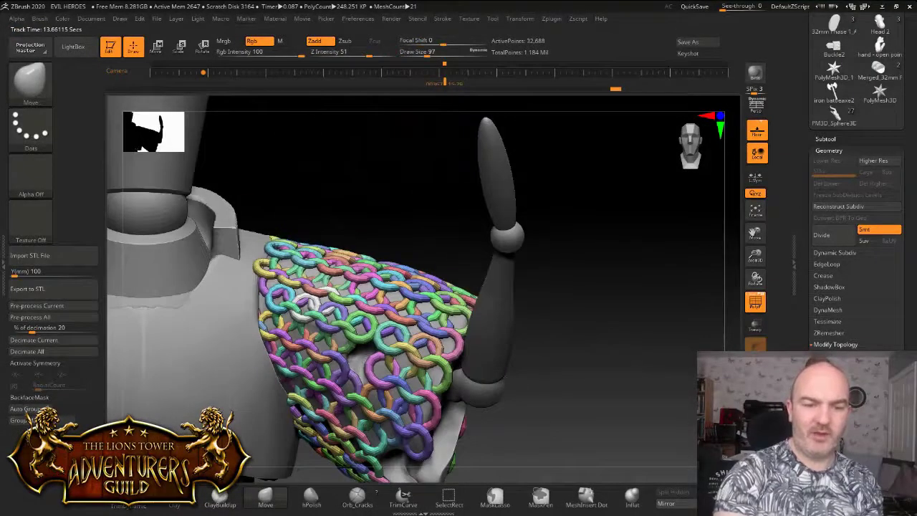
drag(267, 267, 273, 266)
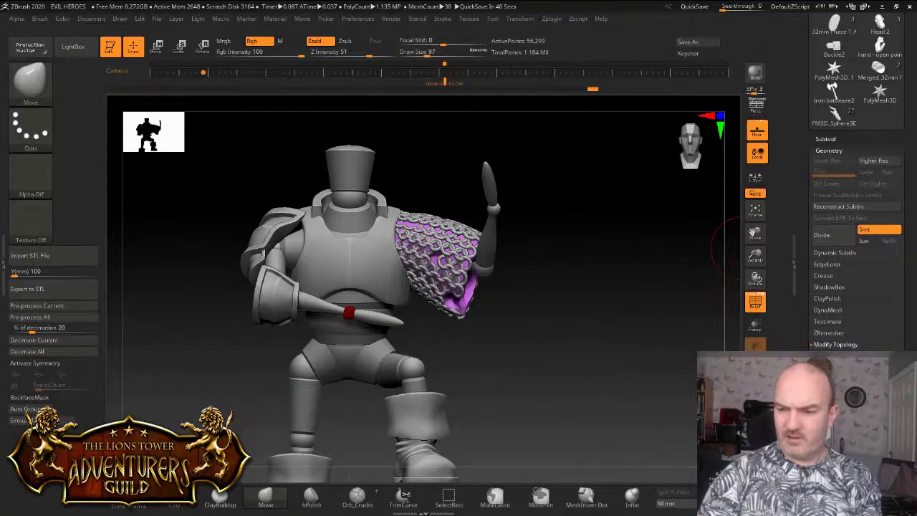
Step: Merge the chainmail rings subtool down into the sleeve base subtool and accept the merge
drag(849, 195, 849, 250)
click(826, 194)
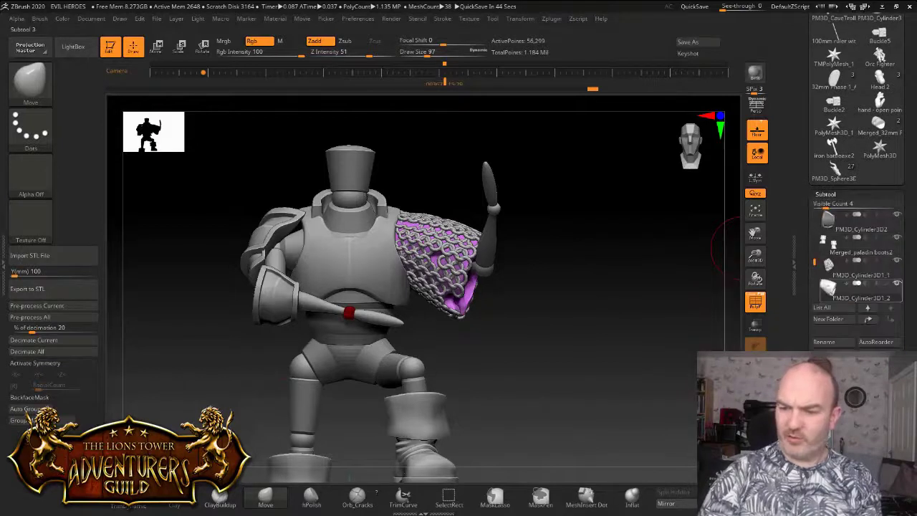
click(859, 275)
scroll(860, 273, down, 1)
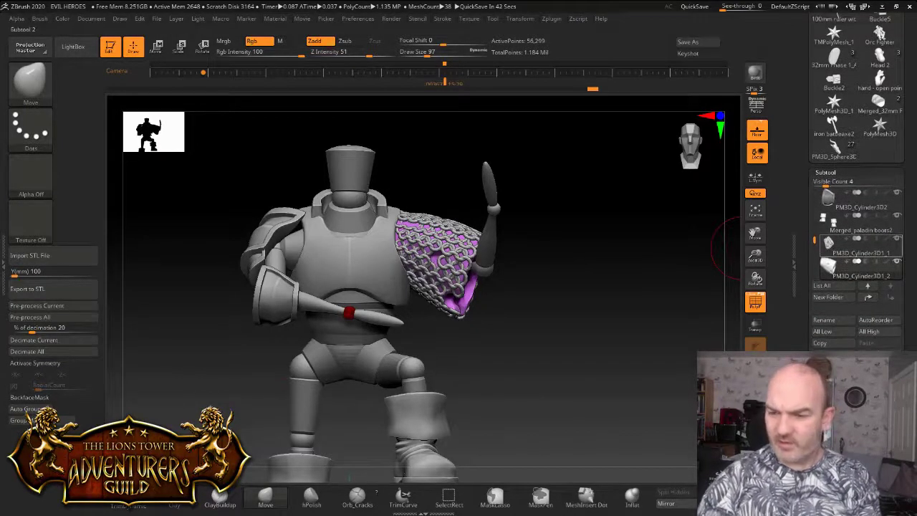
mouse_move(828, 244)
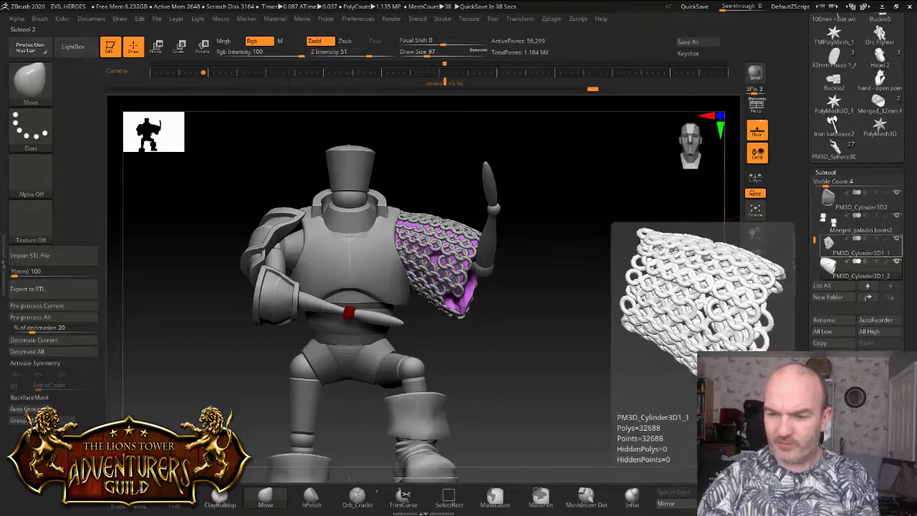
click(828, 244)
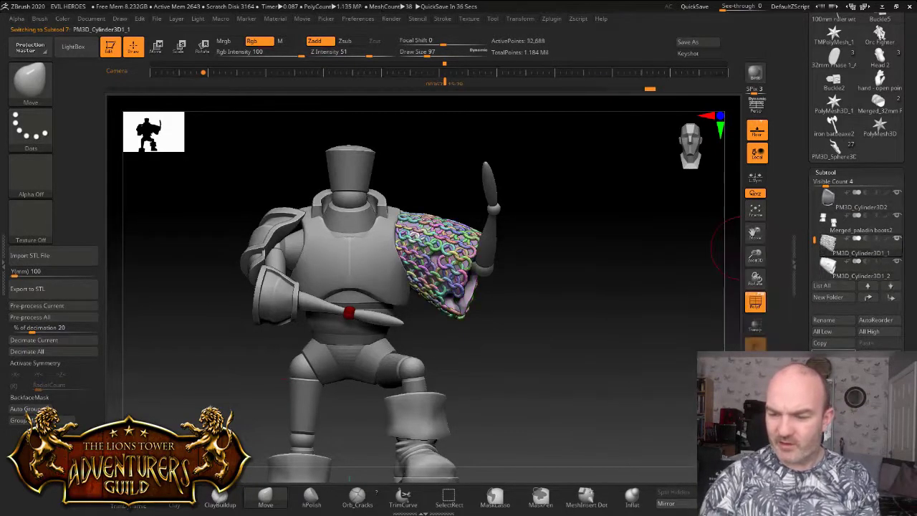
scroll(857, 215, down, 1)
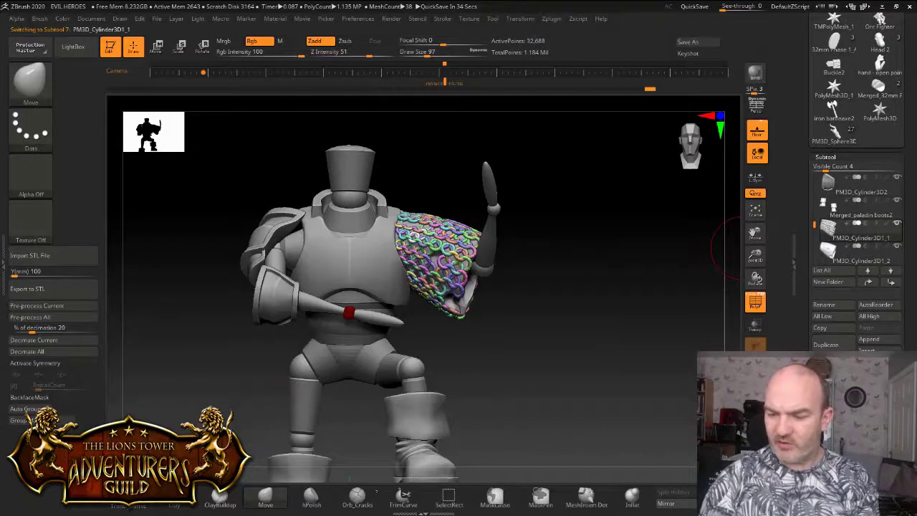
click(749, 428)
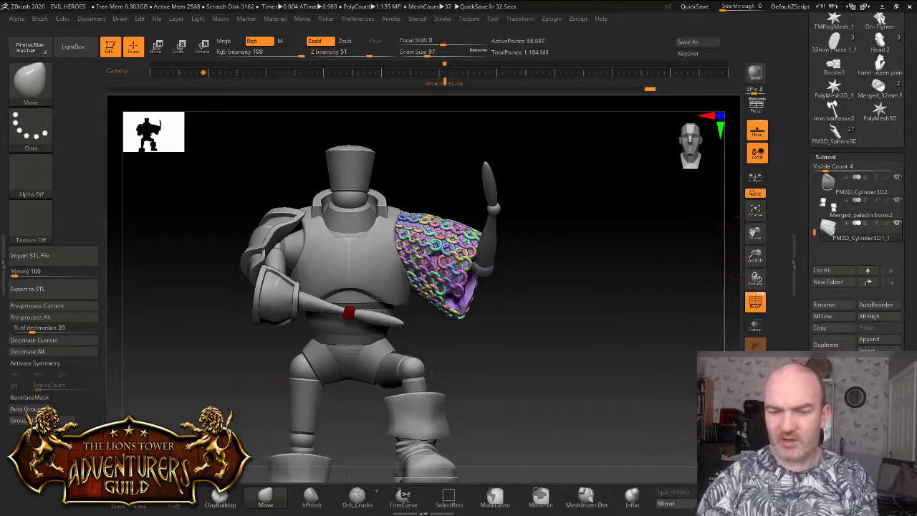
Step: Remesh the merged sleeve with DynaMesh using Polish, undoing the first pass and repeating it at a higher resolution
mouse_move(717, 357)
mouse_down()
mouse_move(631, 362)
mouse_move(716, 352)
mouse_up()
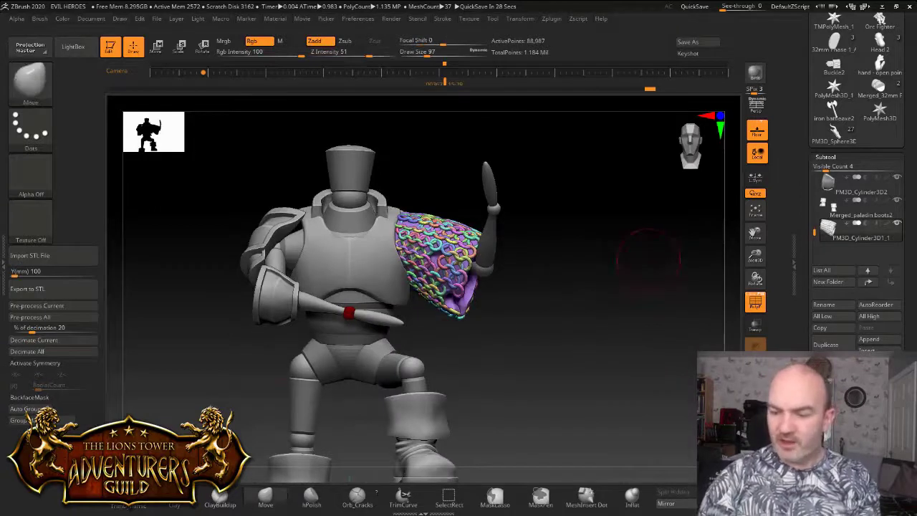
click(829, 466)
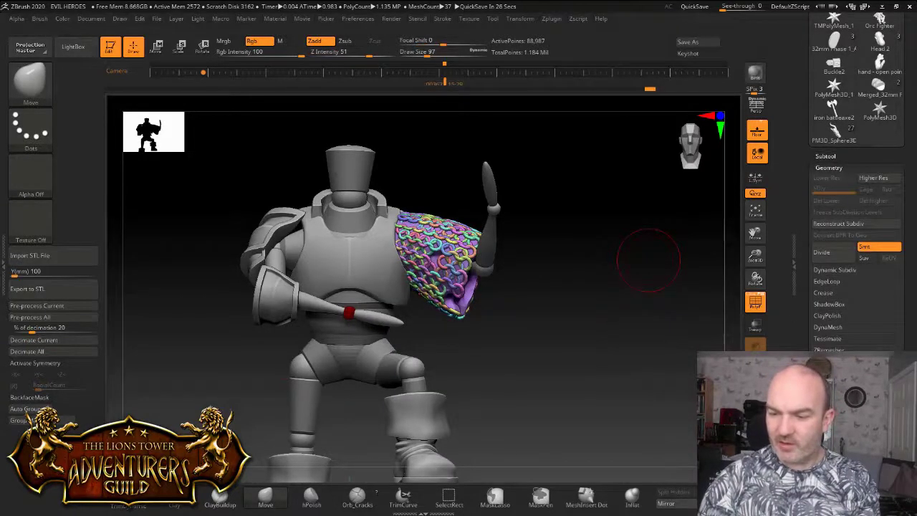
click(828, 328)
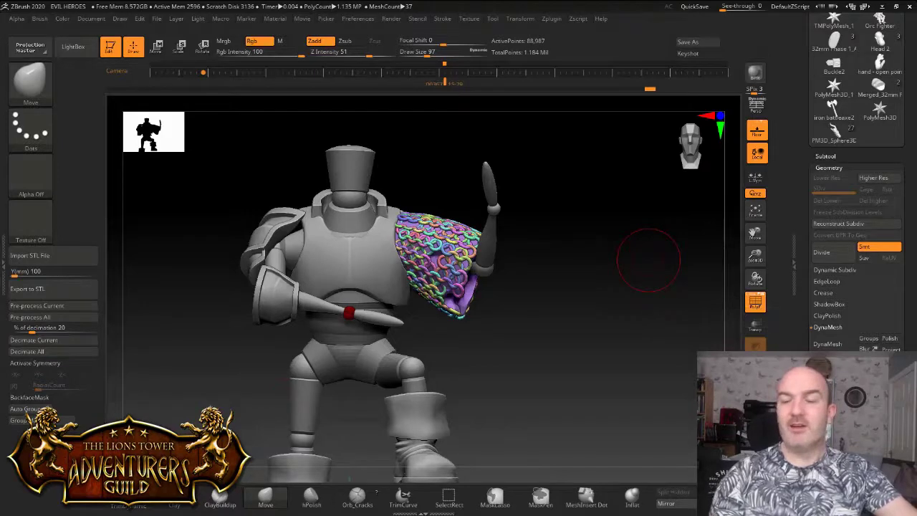
ctrl+right_drag(648, 261, 668, 312)
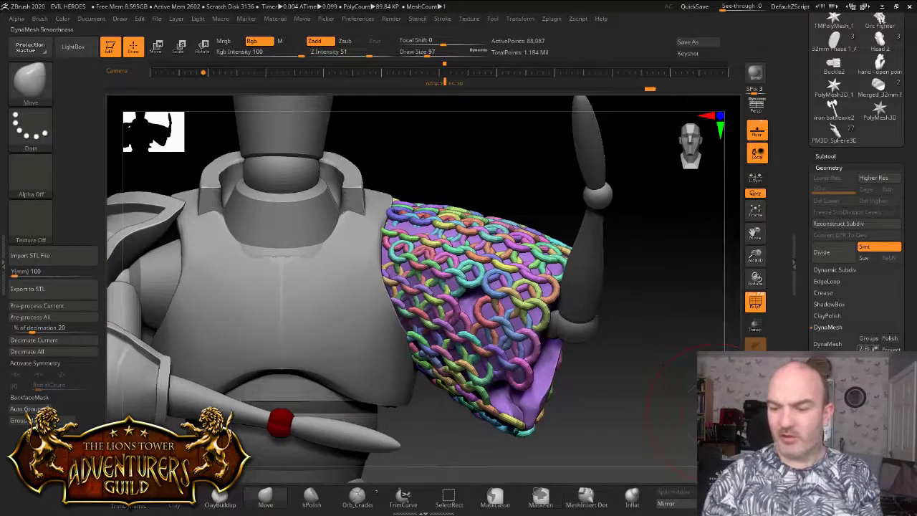
click(889, 338)
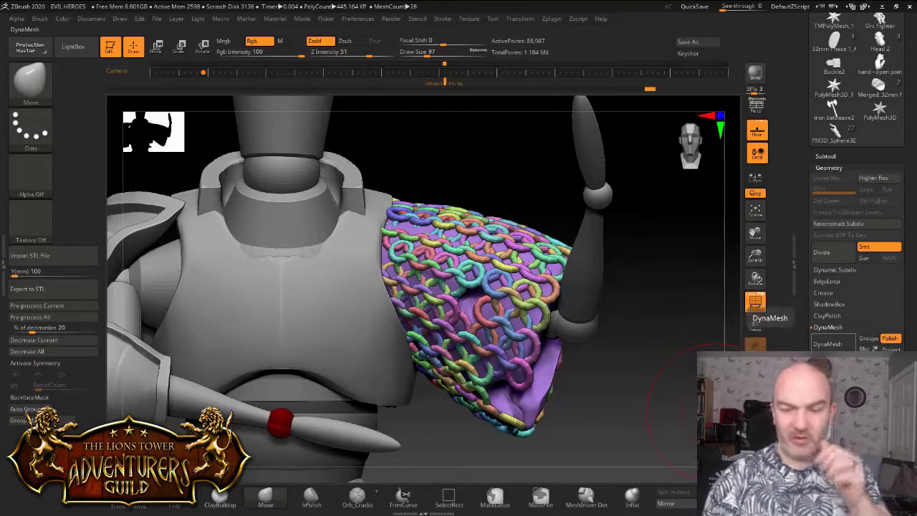
click(829, 344)
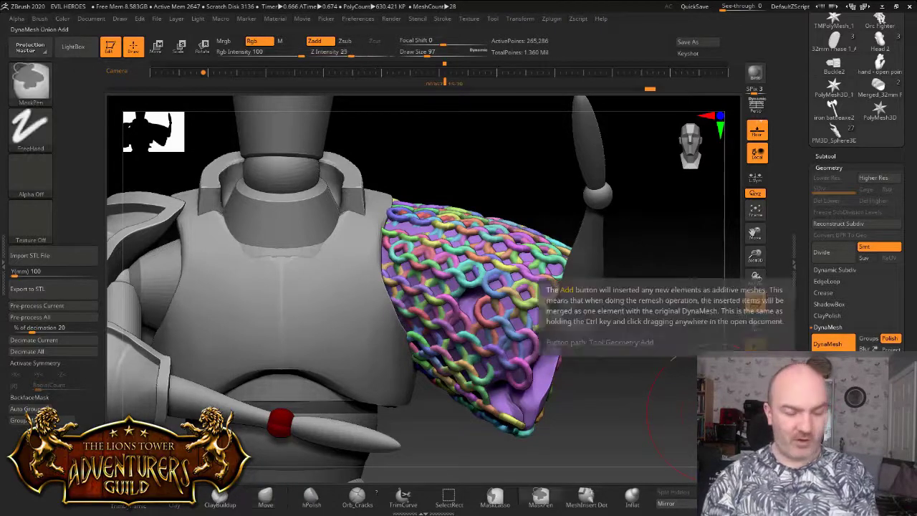
key(ctrl+z)
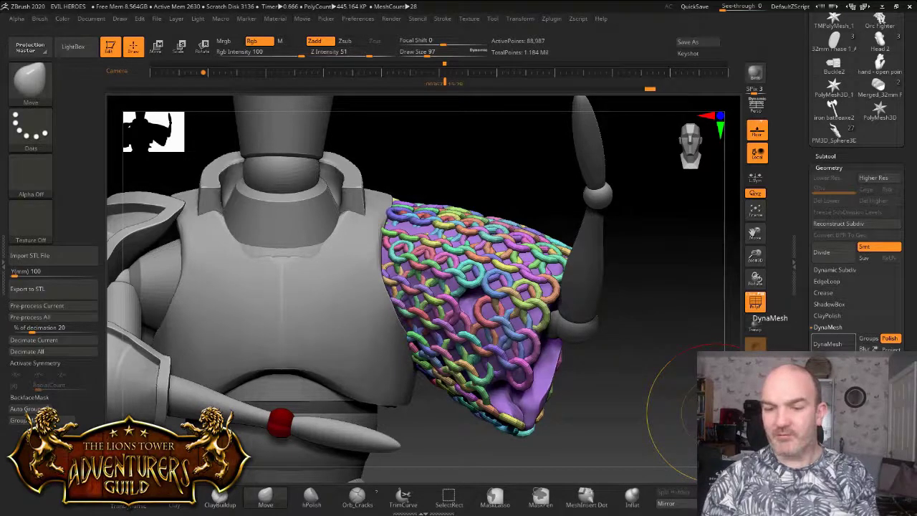
click(828, 344)
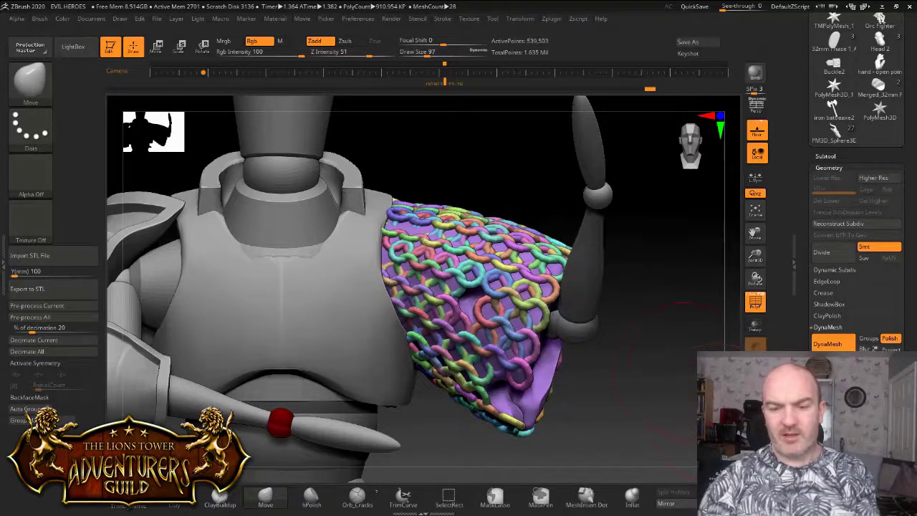
Step: Hide the polygroup colouring and refine the merged sleeve's surface with the Move and Smooth brushes at draw size 97
drag(681, 337, 717, 358)
click(755, 301)
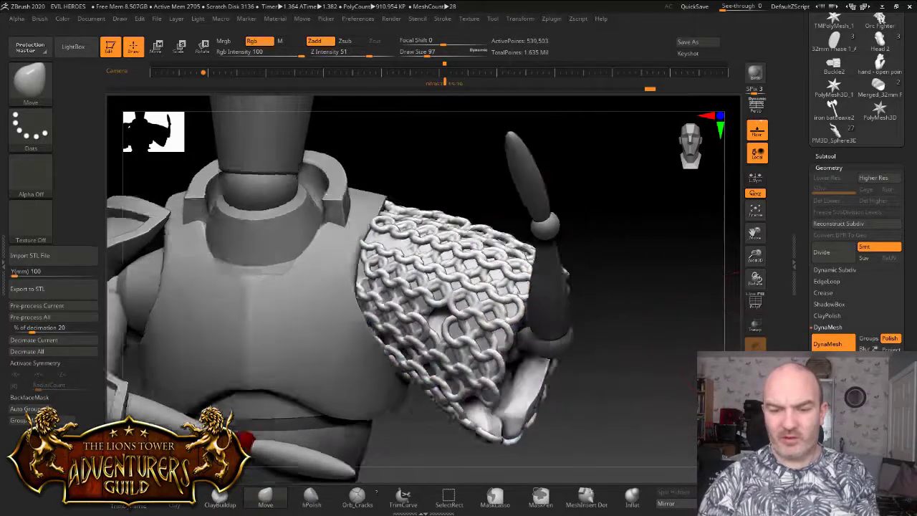
drag(673, 265, 416, 462)
drag(419, 240, 294, 200)
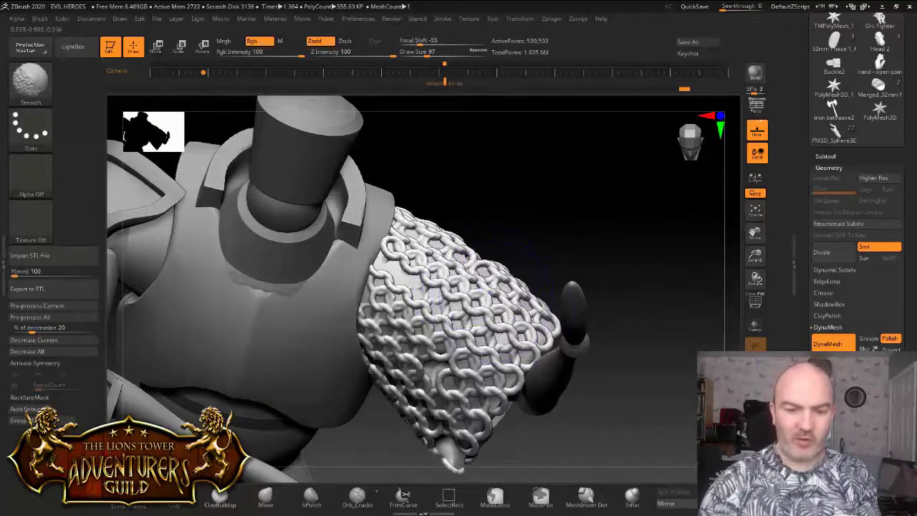
mouse_move(609, 308)
mouse_down()
mouse_move(609, 265)
mouse_move(575, 230)
mouse_move(522, 240)
mouse_move(598, 261)
mouse_move(531, 250)
mouse_move(598, 265)
mouse_move(584, 291)
mouse_move(549, 265)
mouse_move(602, 233)
mouse_move(627, 237)
mouse_move(622, 250)
mouse_move(502, 255)
mouse_up()
drag(207, 219, 199, 209)
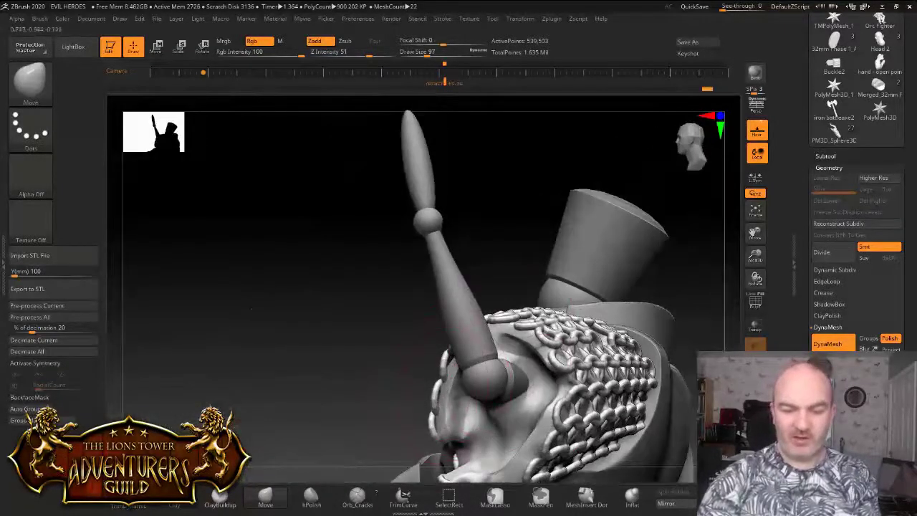
Step: Thicken the rings along the far cuff edge with the Inflat brush at draw size 46
click(632, 496)
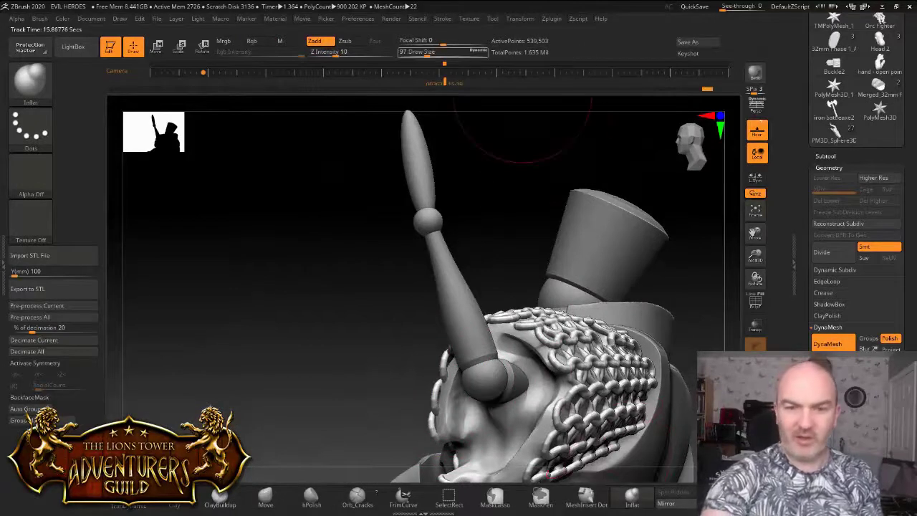
drag(428, 54, 411, 54)
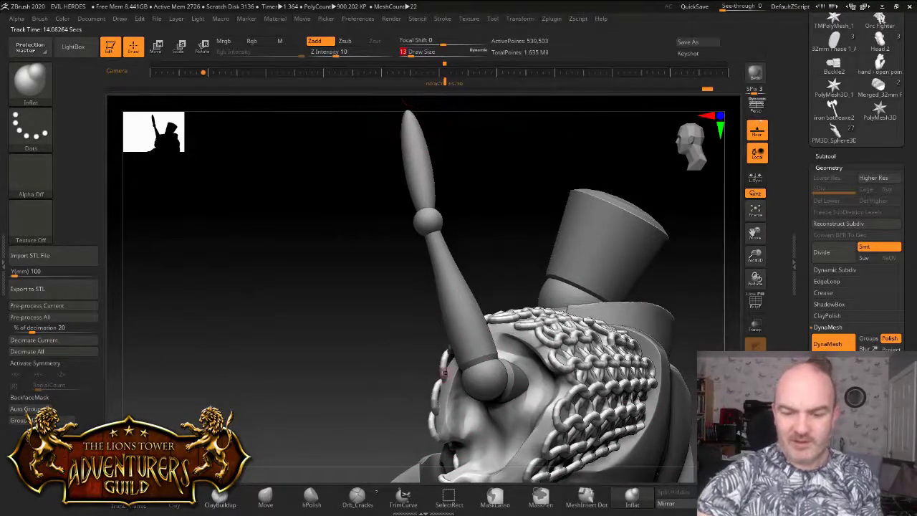
click(420, 54)
key(Return)
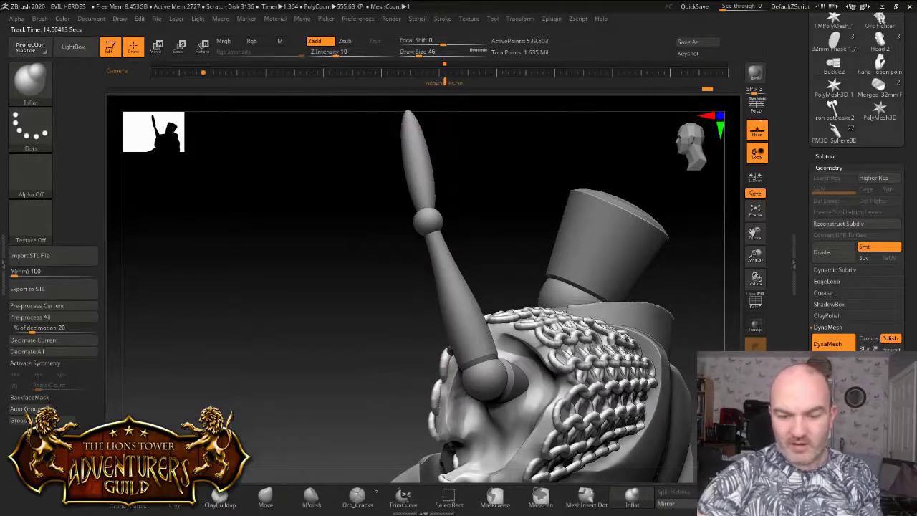
drag(438, 428, 435, 415)
drag(287, 287, 488, 286)
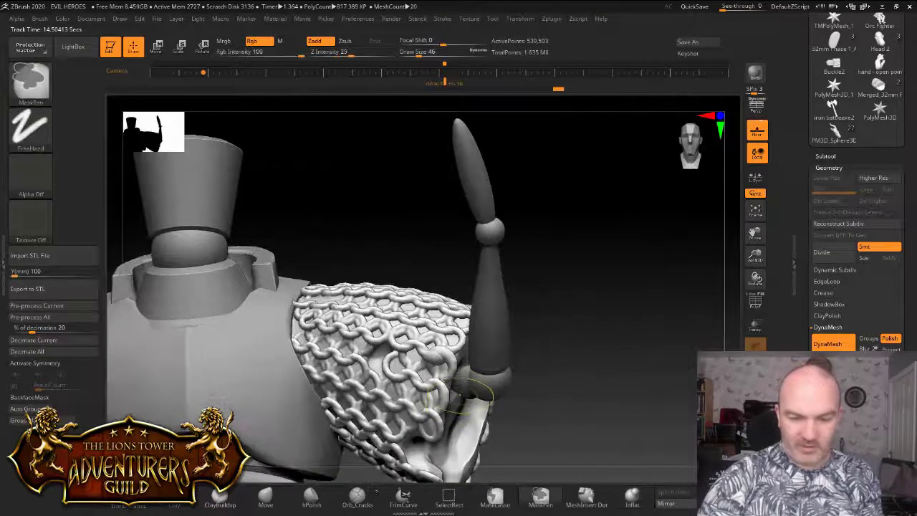
Step: Thicken the rings along the near upper cuff edge with the Inflat brush, reducing its draw size to 33
drag(580, 322, 468, 360)
drag(308, 229, 393, 136)
right_drag(391, 134, 412, 136)
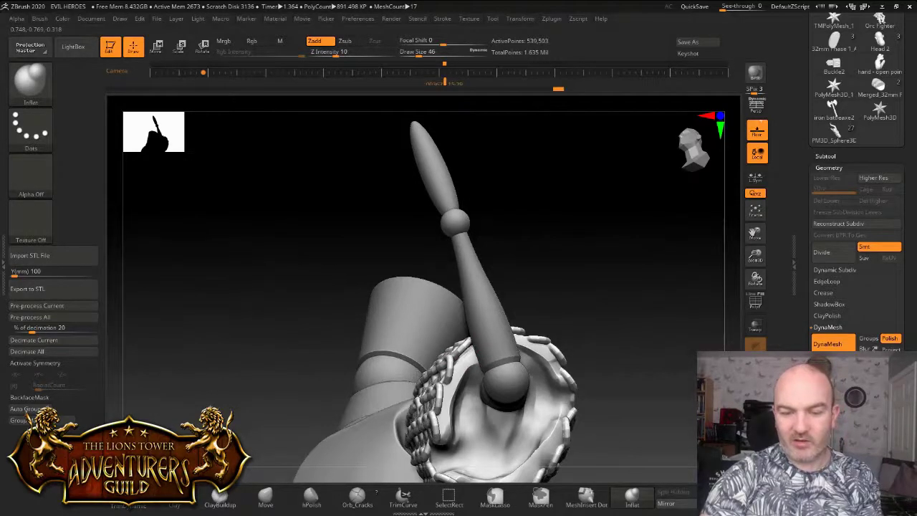
right_drag(401, 165, 455, 172)
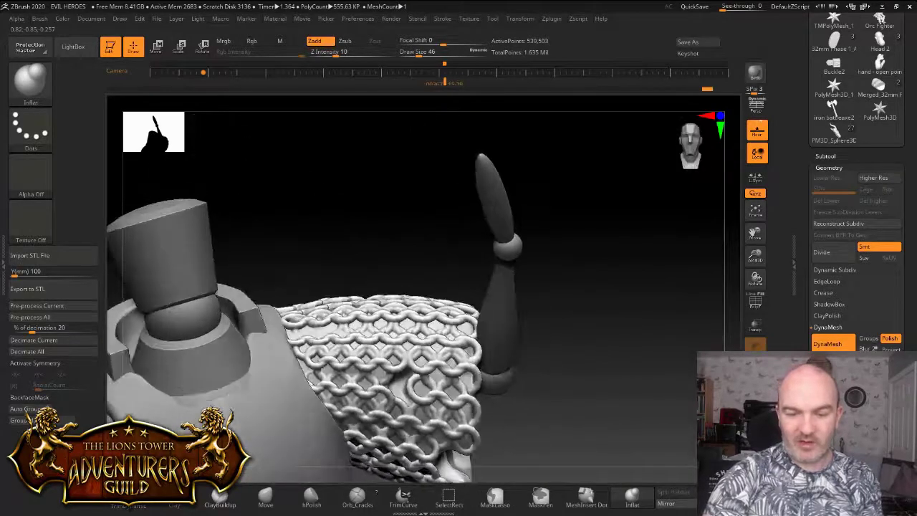
right_drag(470, 356, 477, 380)
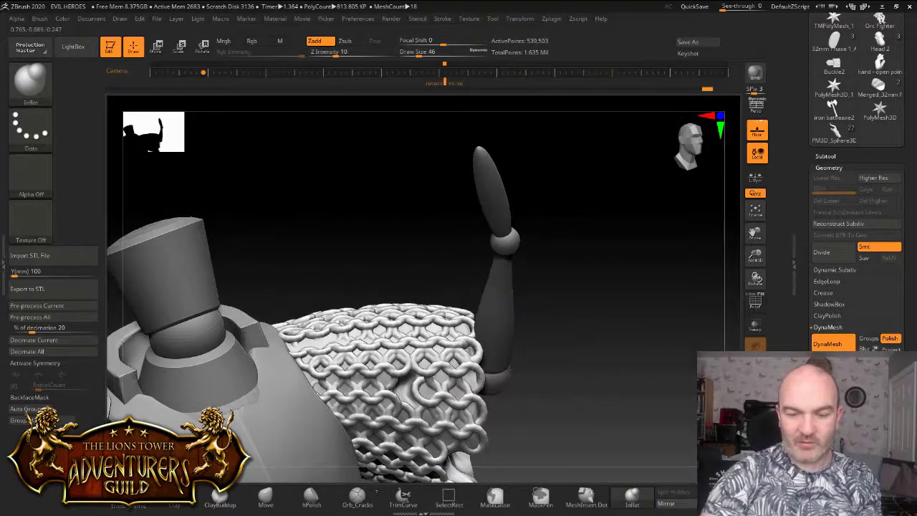
right_drag(470, 355, 473, 349)
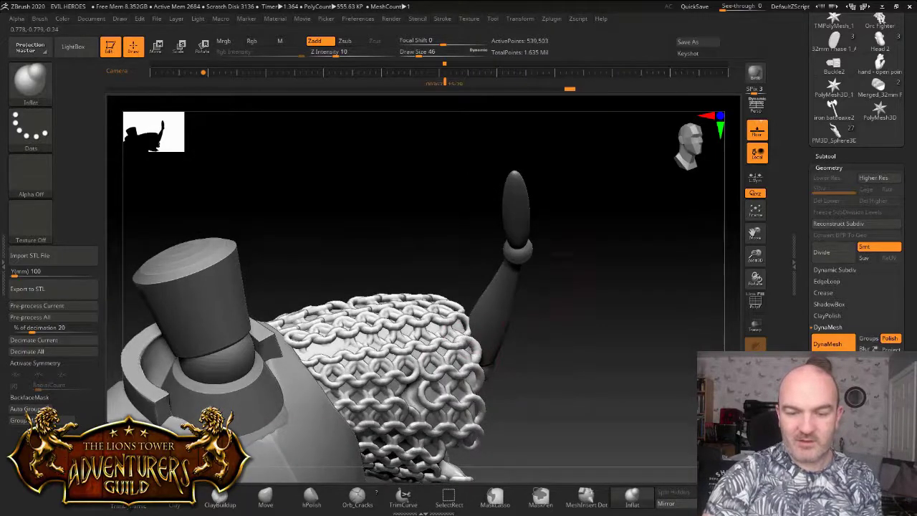
drag(562, 253, 548, 310)
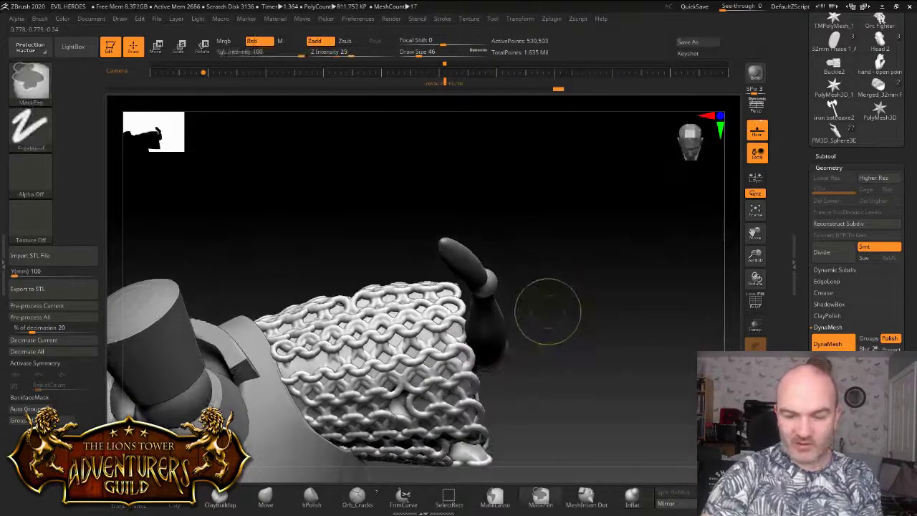
right_drag(542, 313, 567, 292)
click(417, 54)
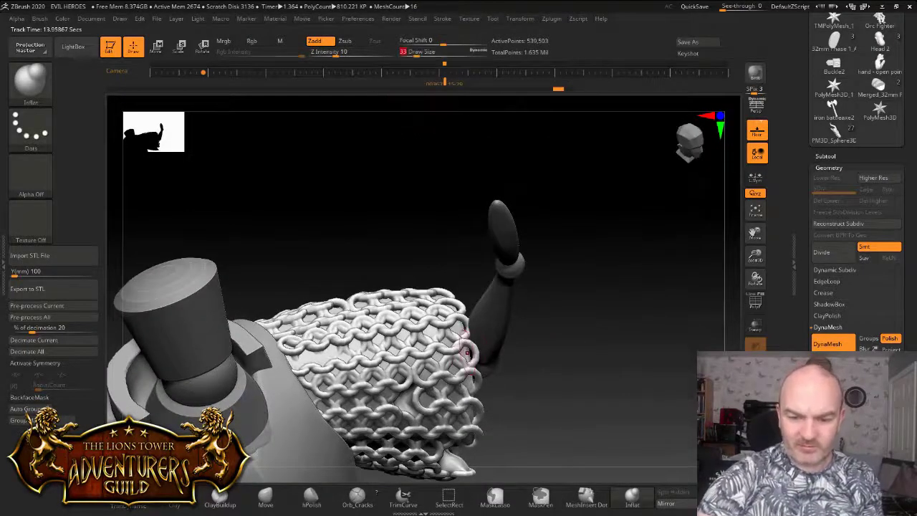
Step: Show the polygroup colouring and isolate the sleeve base polygroup, hiding the rings
key(ctrl)
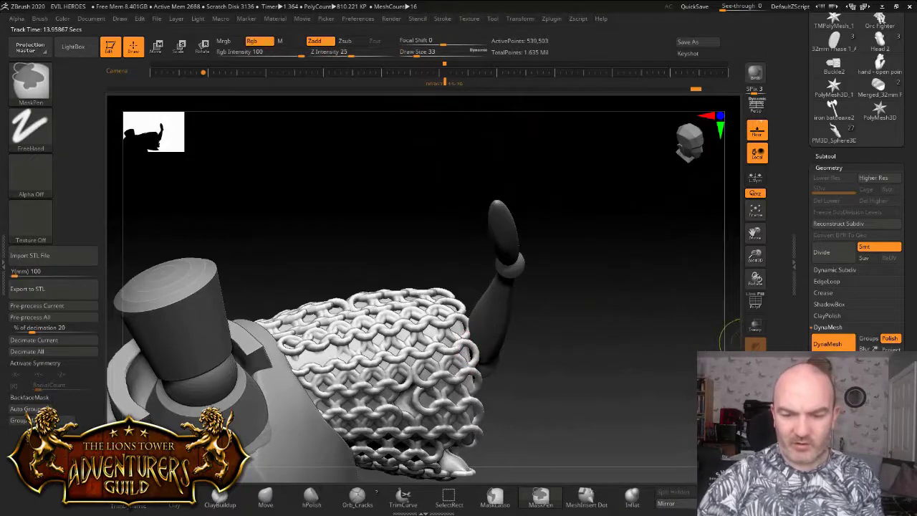
click(756, 302)
key(ctrl)
mouse_move(698, 331)
right_down()
mouse_move(737, 339)
mouse_move(686, 349)
right_up()
key(ctrl)
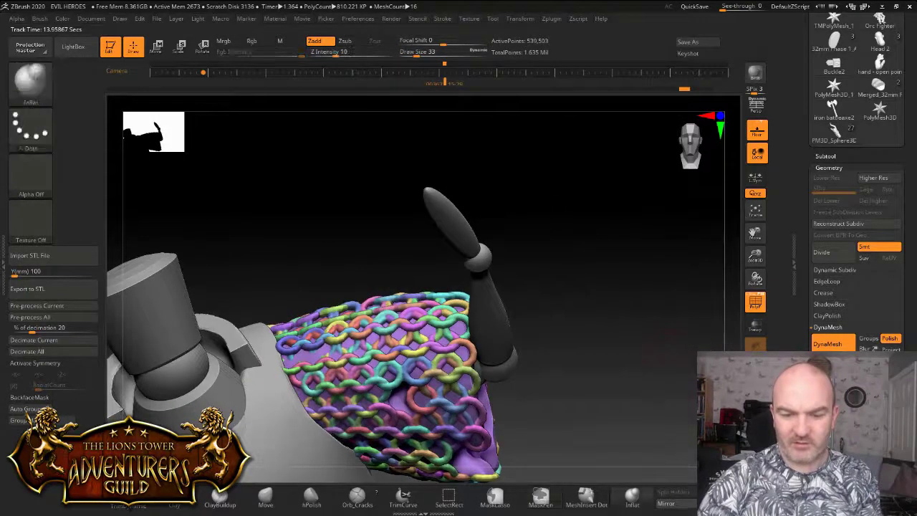
ctrl+shift+click(452, 343)
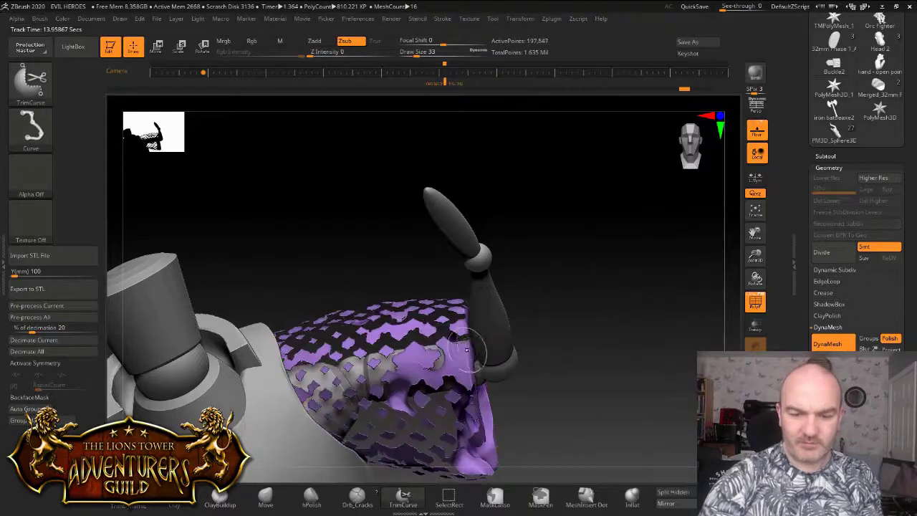
Step: Undo the last changes made with the sleeve base isolated and bring the whole sleeve back into view
ctrl+shift+click(597, 310)
drag(600, 311, 506, 319)
mouse_move(592, 319)
mouse_down()
mouse_move(573, 259)
mouse_move(648, 304)
mouse_up()
key(ctrl+z)
key(ctrl+z)
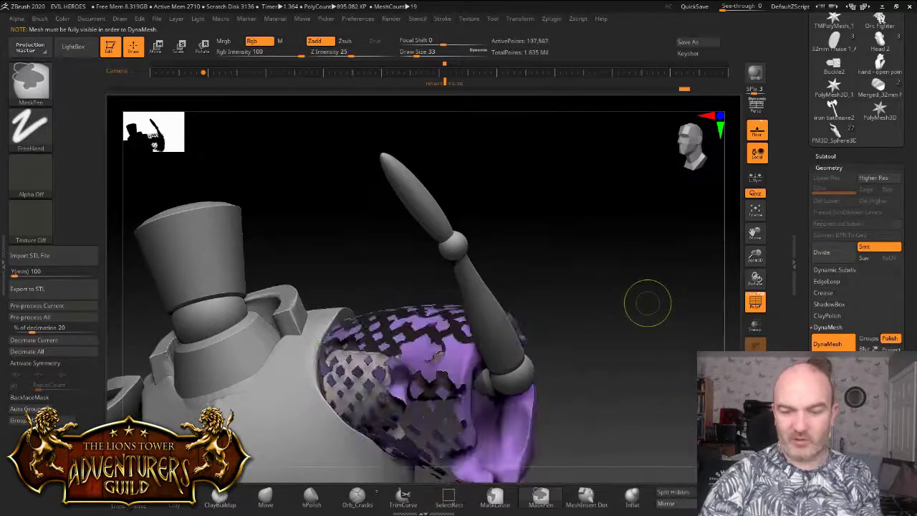
ctrl+shift+click(648, 302)
right_drag(648, 302, 616, 305)
drag(647, 322, 547, 384)
mouse_move(444, 373)
right_down()
mouse_move(487, 368)
mouse_move(455, 372)
mouse_move(457, 382)
right_up()
drag(513, 316, 508, 155)
right_drag(477, 280, 496, 328)
key(ctrl)
key(ctrl+shift)
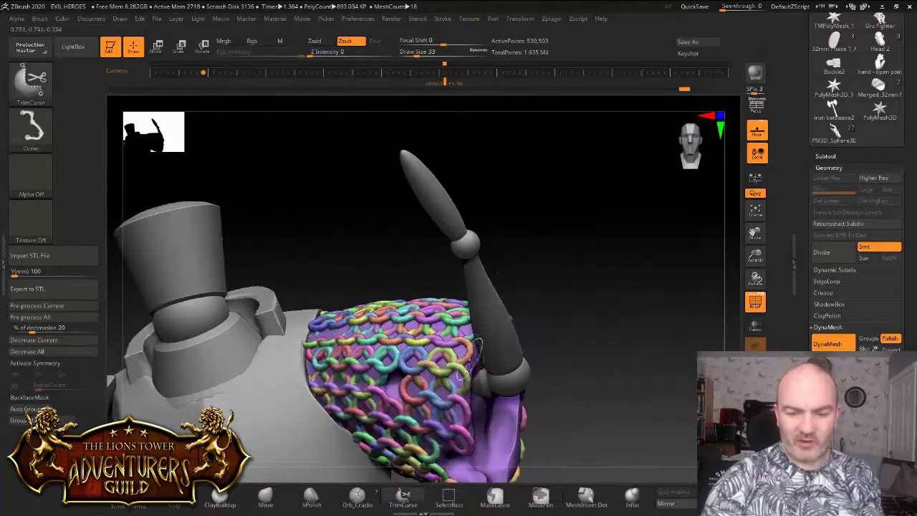
Step: Isolate the sleeve base polygroup and build up its surface near the cuff with the Inflat brush
ctrl+shift+click(503, 423)
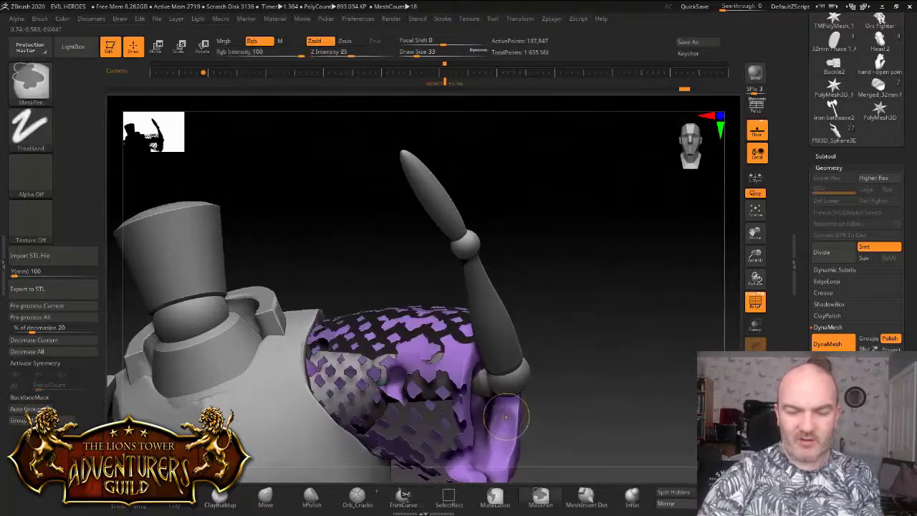
key(ctrl)
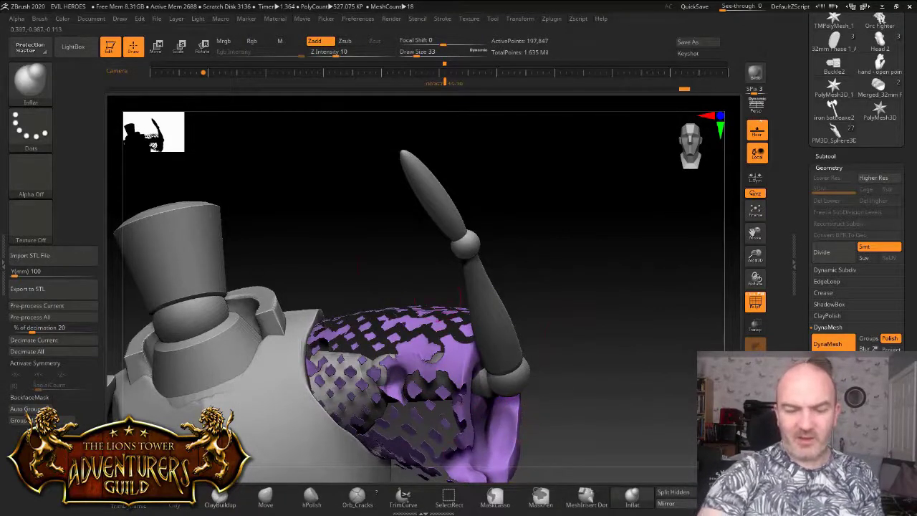
drag(564, 279, 573, 323)
drag(472, 322, 501, 330)
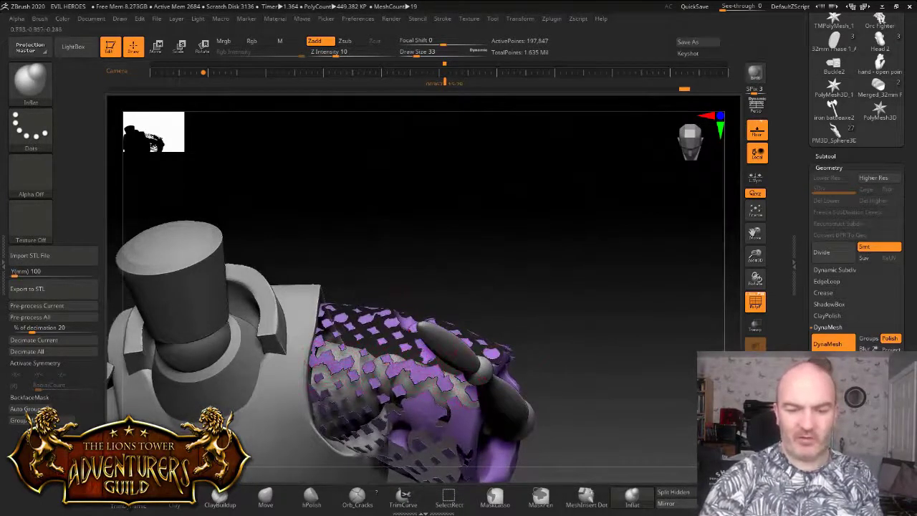
right_drag(501, 373, 529, 308)
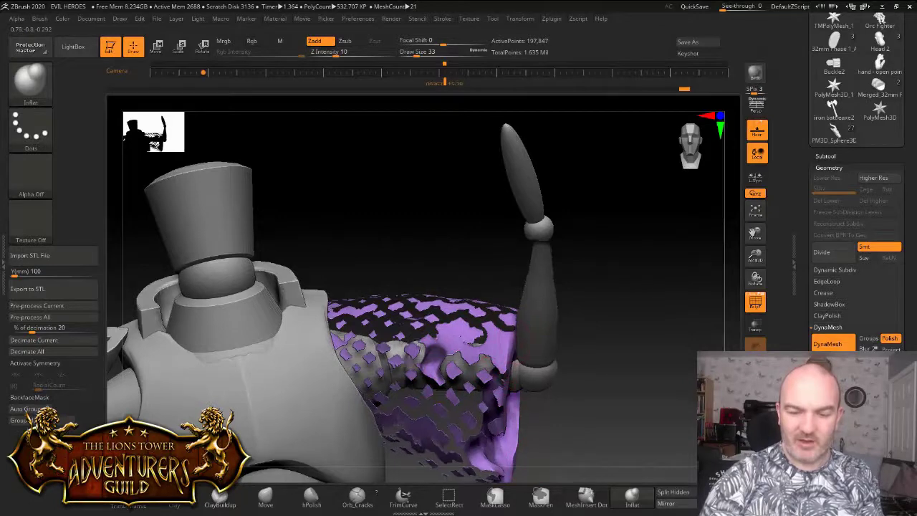
mouse_move(477, 380)
right_down()
mouse_move(473, 412)
mouse_move(458, 359)
mouse_move(437, 358)
right_up()
drag(487, 247, 498, 260)
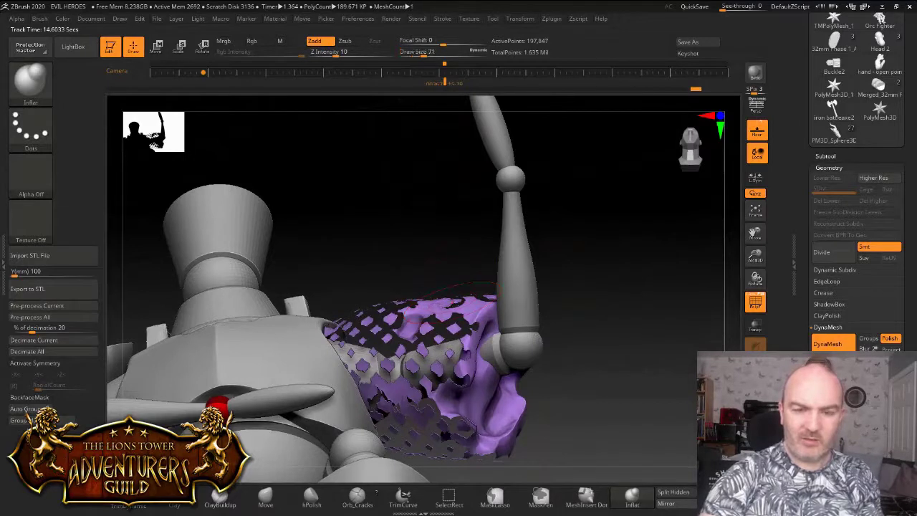
Step: Reshape the isolated sleeve base around the shoulder and cuff with the Move brush at draw size 71
click(265, 496)
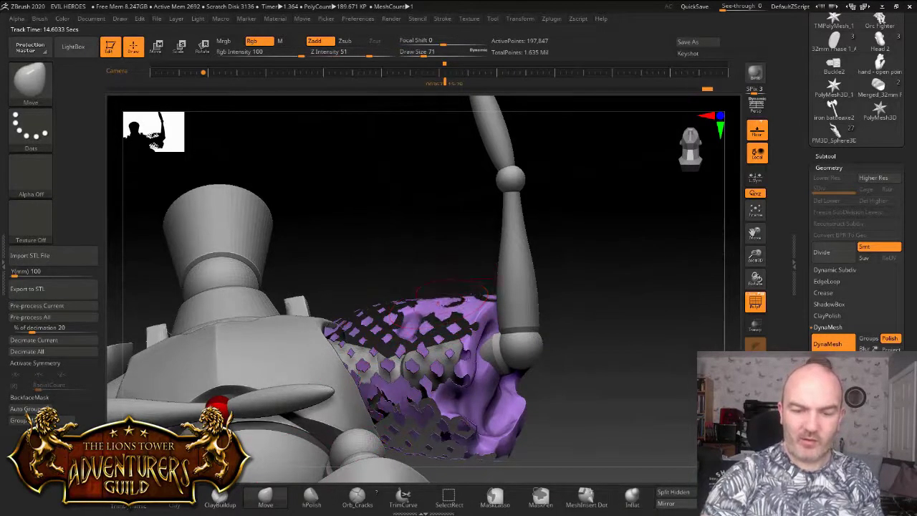
right_drag(491, 308, 470, 283)
right_drag(502, 247, 551, 373)
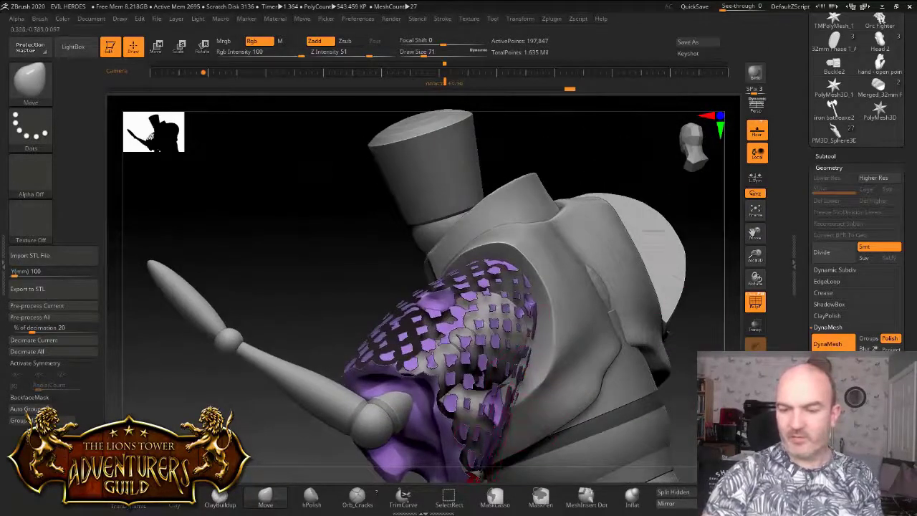
right_drag(493, 438, 698, 287)
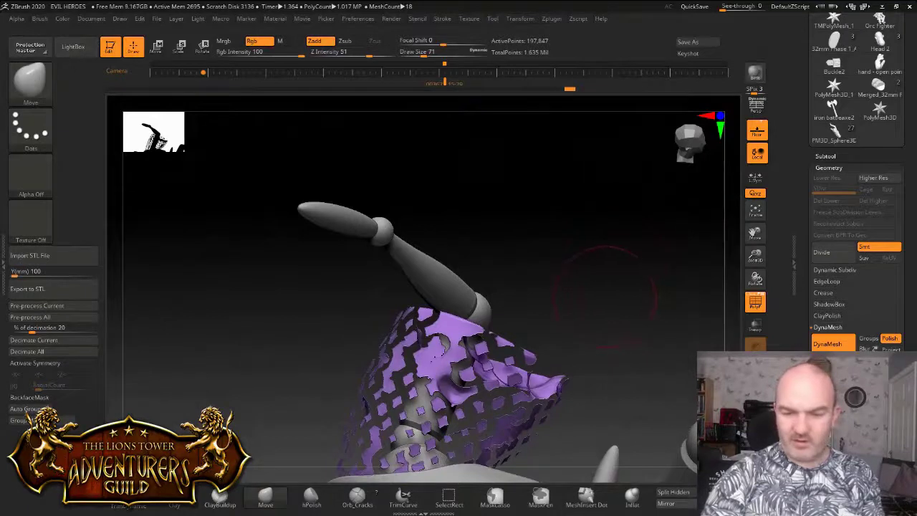
right_drag(604, 293, 608, 244)
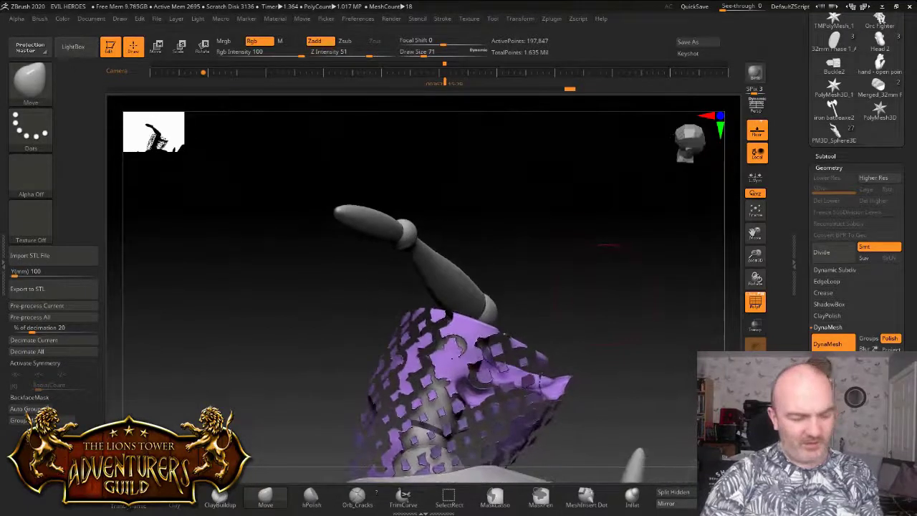
Step: Mask the isolated sleeve base, show the whole sleeve and invert the mask so that it covers only the rings
ctrl+shift+click(611, 292)
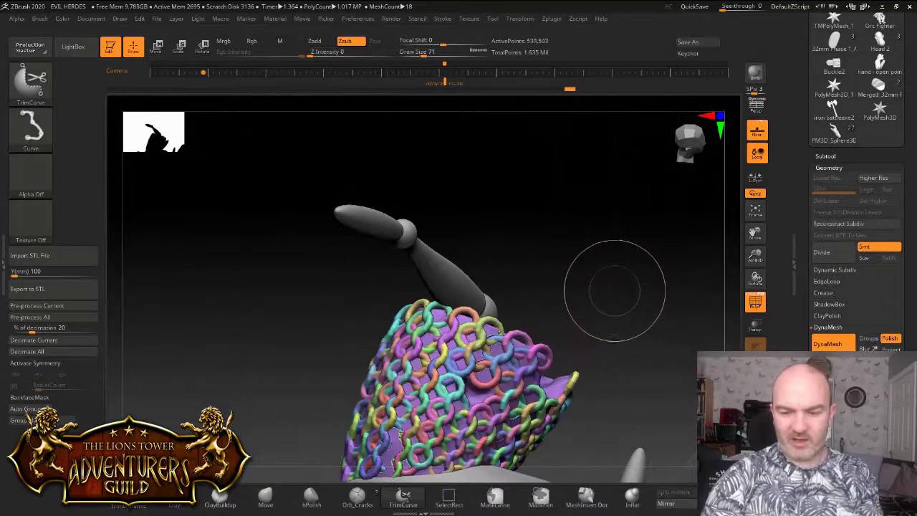
mouse_move(614, 292)
mouse_down()
mouse_move(614, 307)
mouse_move(607, 301)
mouse_up()
key(ctrl+z)
ctrl+click(612, 298)
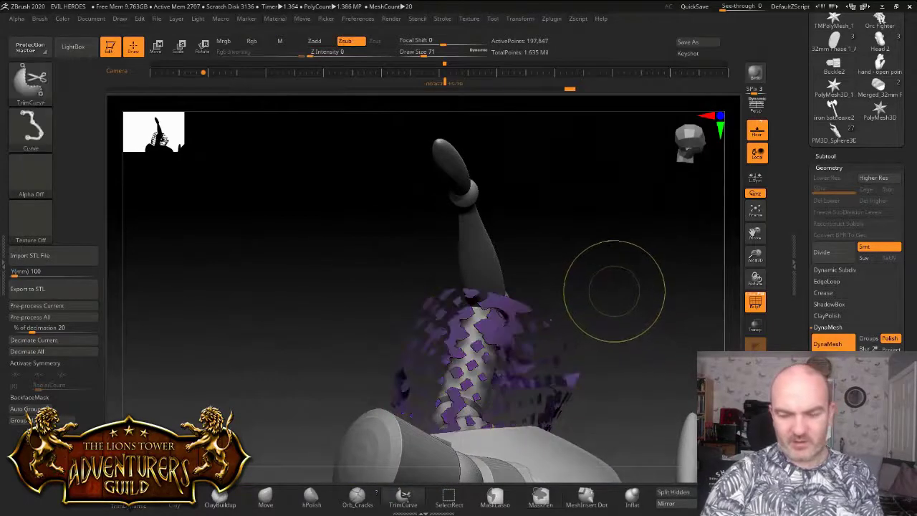
ctrl+shift+click(615, 290)
ctrl+click(618, 287)
Step: Pull the unmasked sleeve base into shape beneath the masked rings with the Move brush from several sides
drag(618, 286, 470, 331)
drag(545, 315, 351, 330)
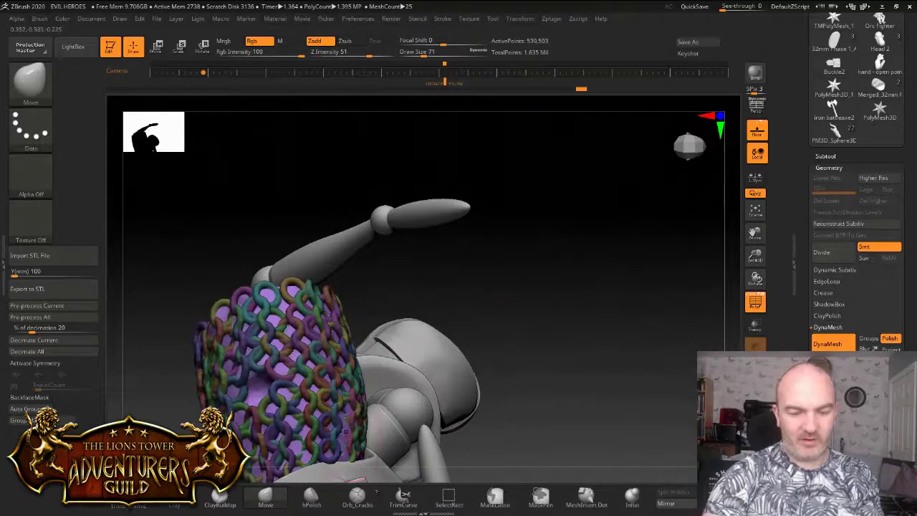
drag(630, 315, 505, 266)
right_drag(493, 320, 487, 311)
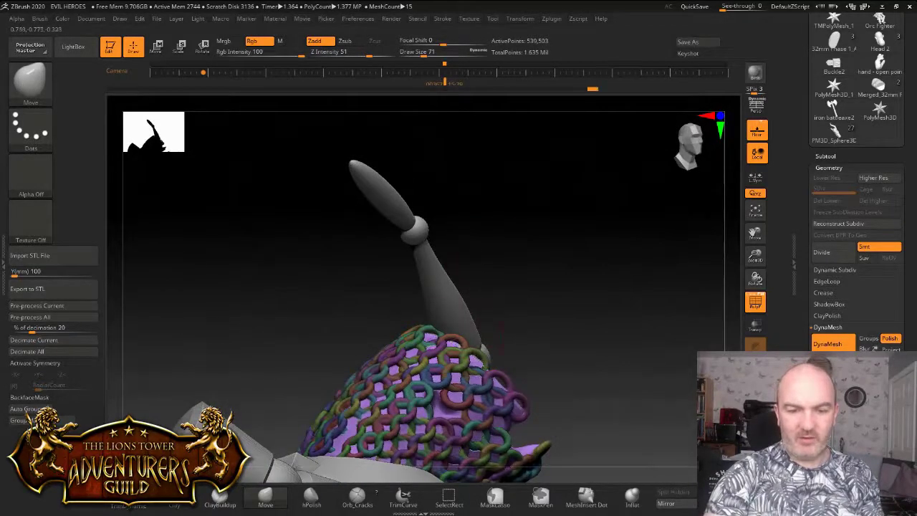
drag(502, 331, 453, 307)
right_drag(455, 308, 435, 368)
right_drag(466, 402, 484, 452)
mouse_move(224, 393)
right_down()
mouse_move(373, 356)
mouse_move(523, 286)
right_up()
Step: Clear the mask from the rings and remesh the complete sleeve with DynaMesh using Polish
ctrl+click(672, 202)
ctrl+drag(648, 177, 675, 217)
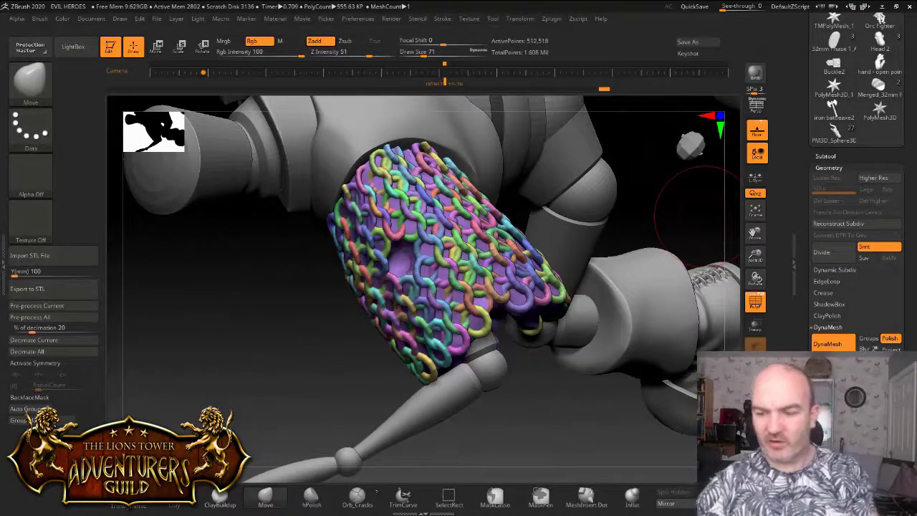
ctrl+drag(643, 187, 646, 192)
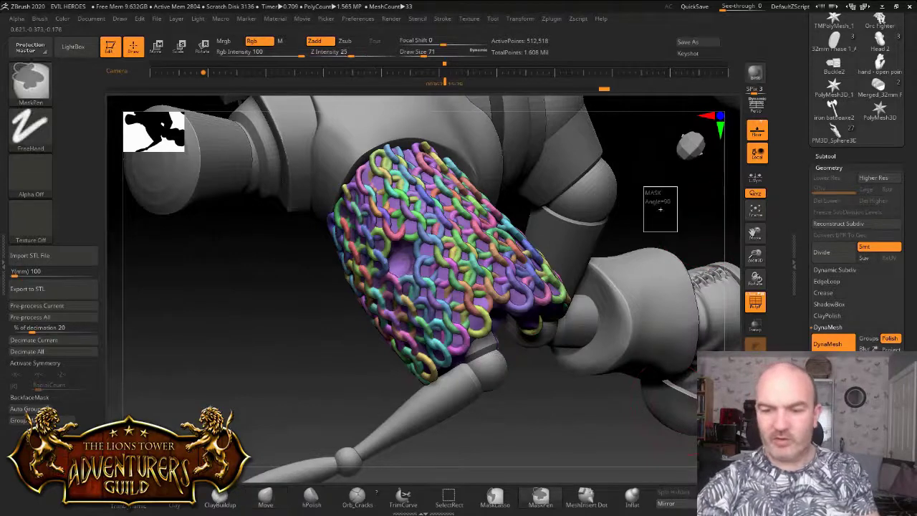
ctrl+drag(677, 231, 677, 222)
Step: Regroup the remeshed sleeve with Auto Groups, check it in solo view and hide the polygroup colouring
mouse_move(513, 443)
mouse_down()
mouse_move(591, 460)
mouse_move(609, 444)
mouse_up()
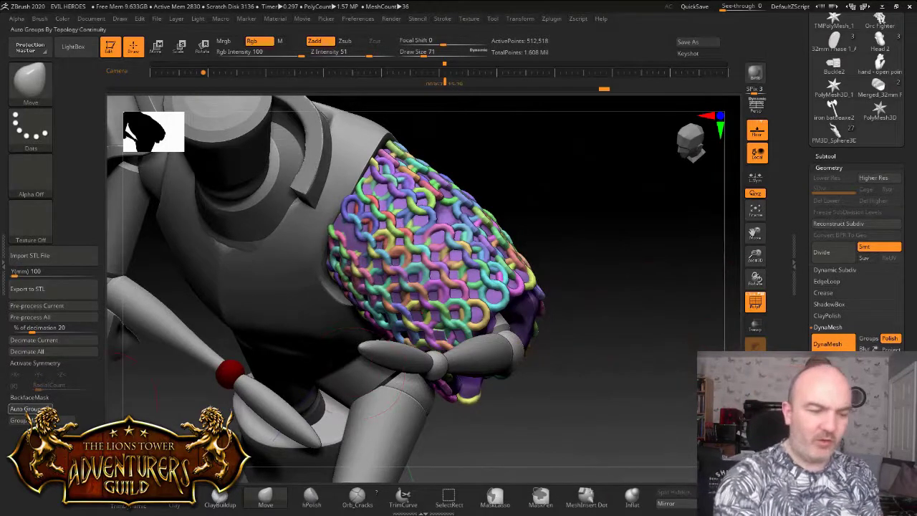
click(21, 420)
drag(136, 394, 287, 308)
drag(573, 287, 602, 301)
click(755, 368)
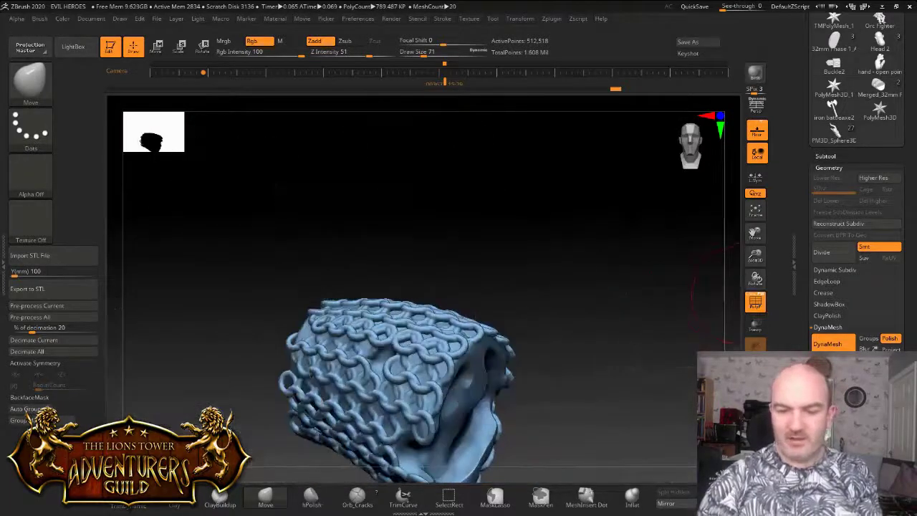
click(755, 367)
click(755, 302)
Step: Examine the chainmail sleeve on the whole figure from the front and the back
drag(644, 287, 638, 319)
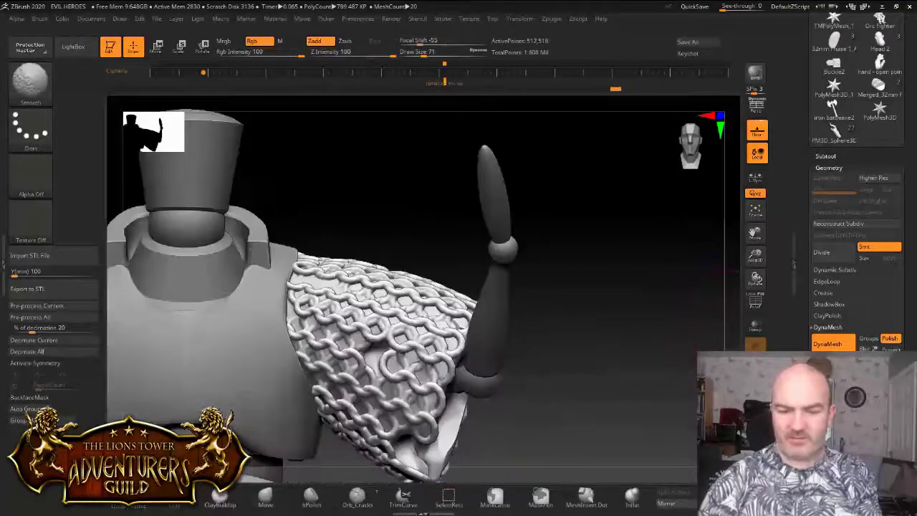
drag(756, 255, 750, 183)
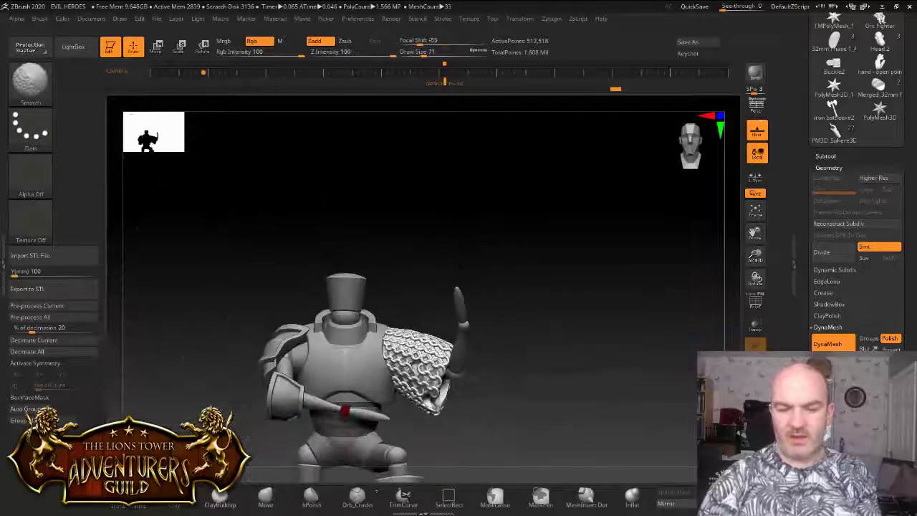
drag(755, 233, 776, 170)
mouse_move(727, 285)
mouse_down()
mouse_move(451, 297)
mouse_move(530, 278)
mouse_move(500, 267)
mouse_move(718, 285)
mouse_move(709, 331)
mouse_move(715, 285)
mouse_up()
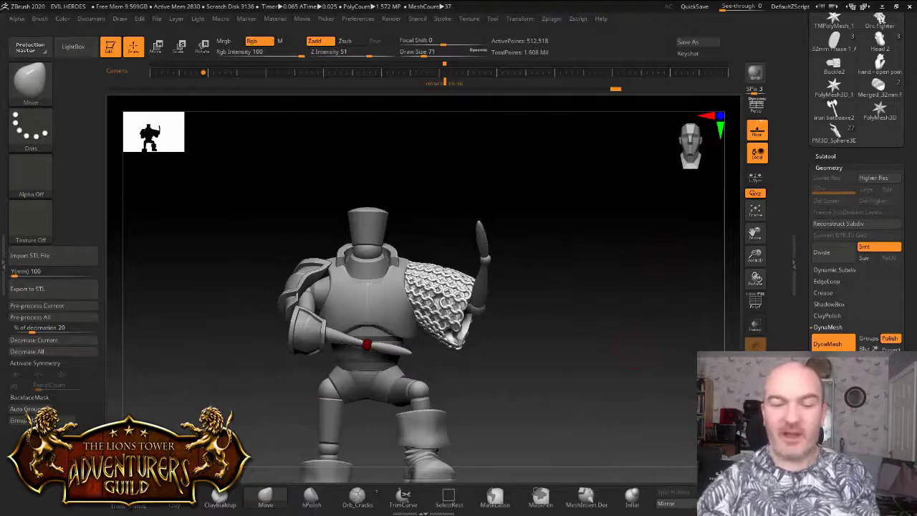
drag(615, 346, 556, 321)
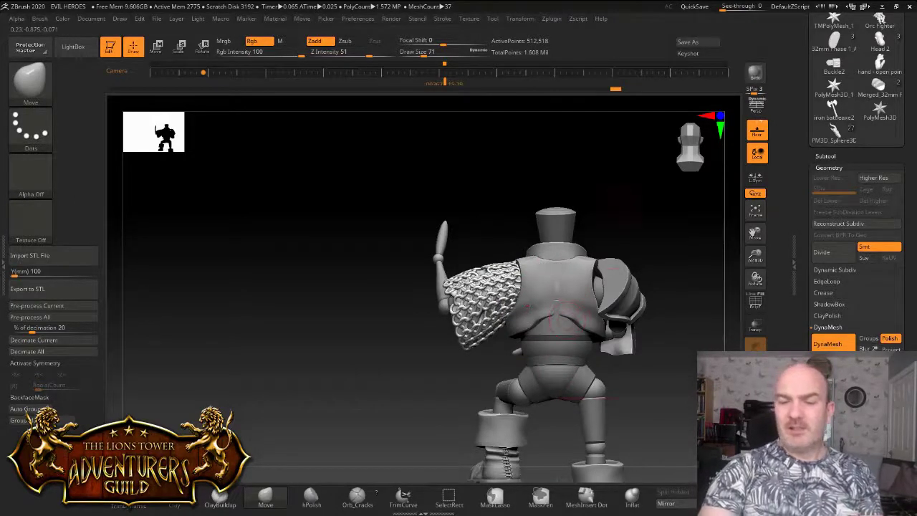
drag(624, 192, 738, 192)
alt+drag(609, 229, 641, 276)
drag(293, 419, 297, 420)
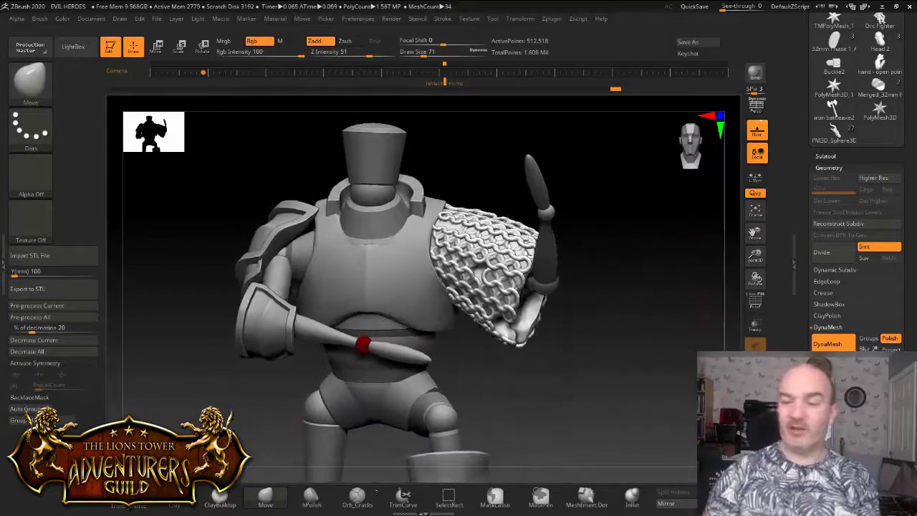